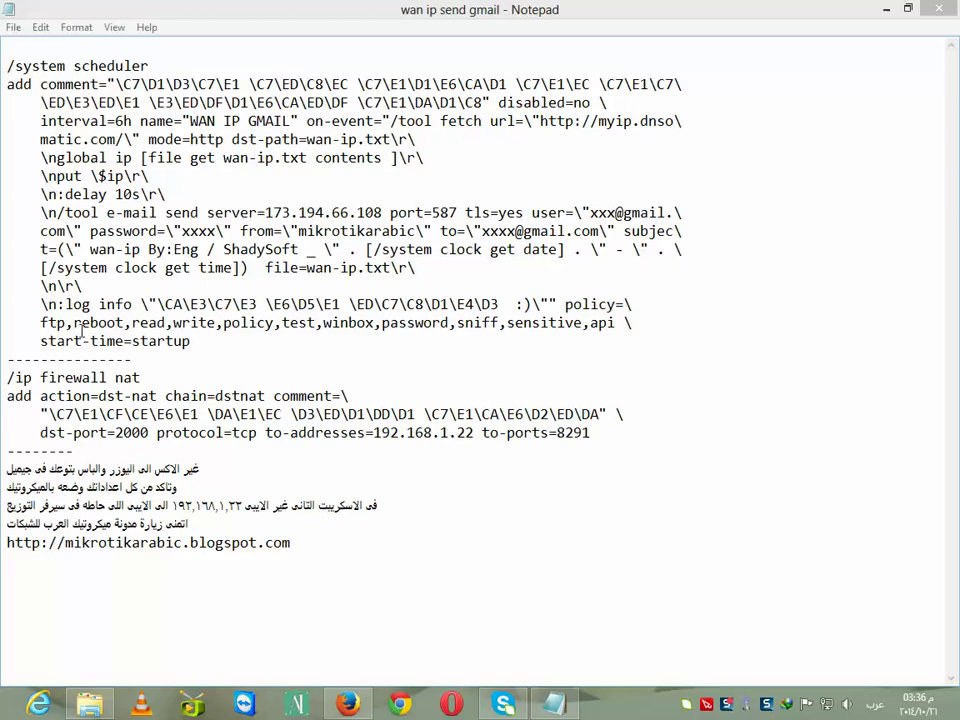
Review the firewall NAT rule block and the xxxx placeholders in the address and password
{"action": "left_click_drag", "start_coordinate": [598, 432], "coordinate": [5, 377]}
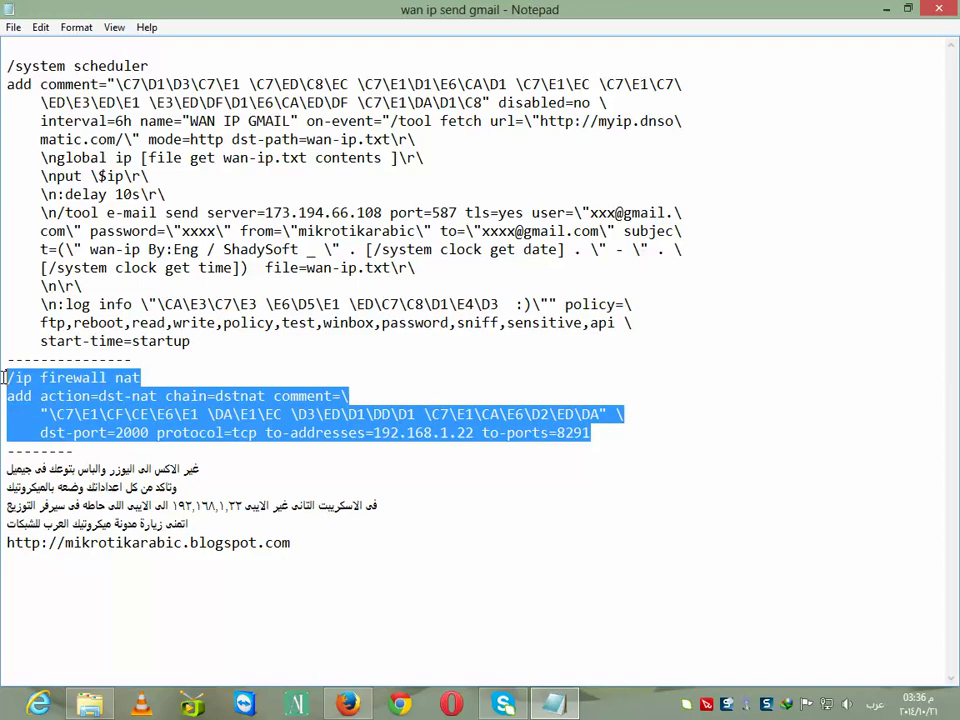
{"action": "left_click", "coordinate": [662, 473]}
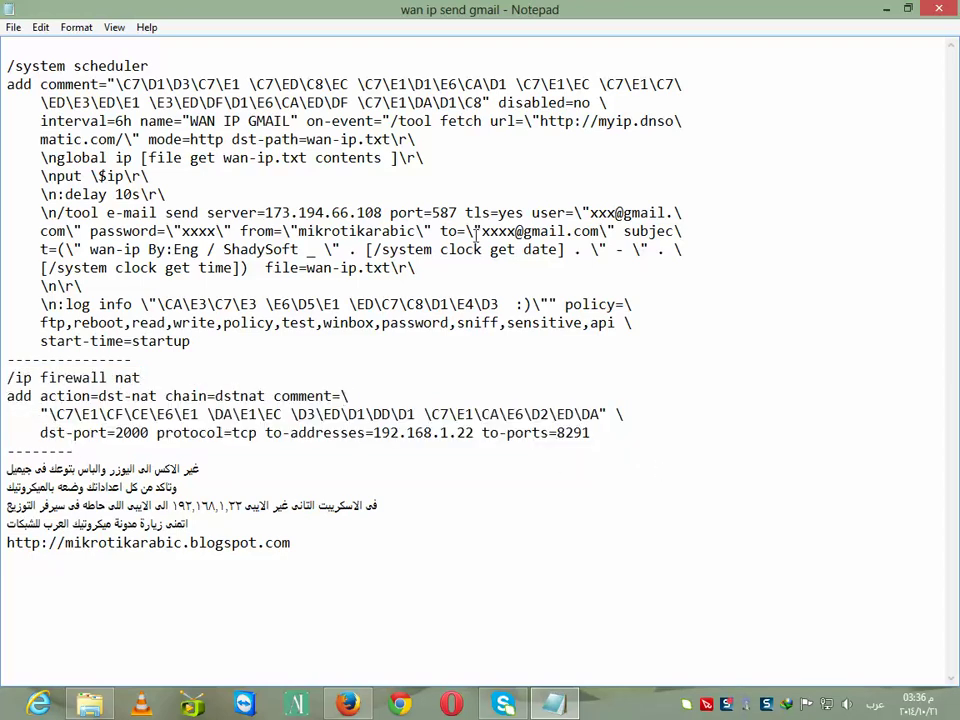
{"action": "left_click_drag", "start_coordinate": [514, 231], "coordinate": [488, 231]}
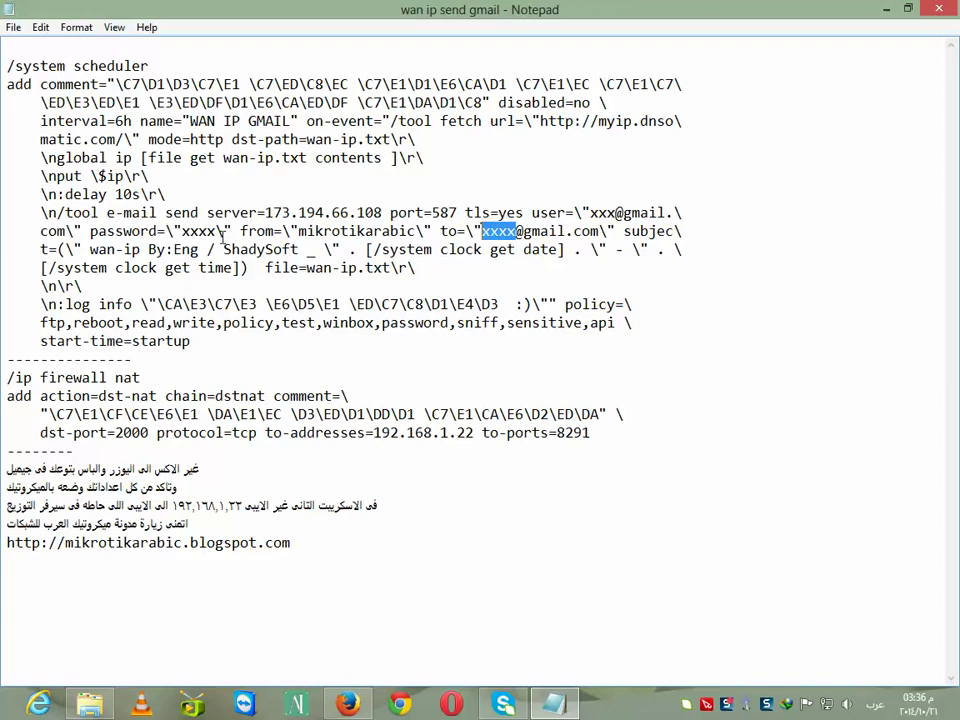
{"action": "left_click_drag", "start_coordinate": [219, 231], "coordinate": [181, 231]}
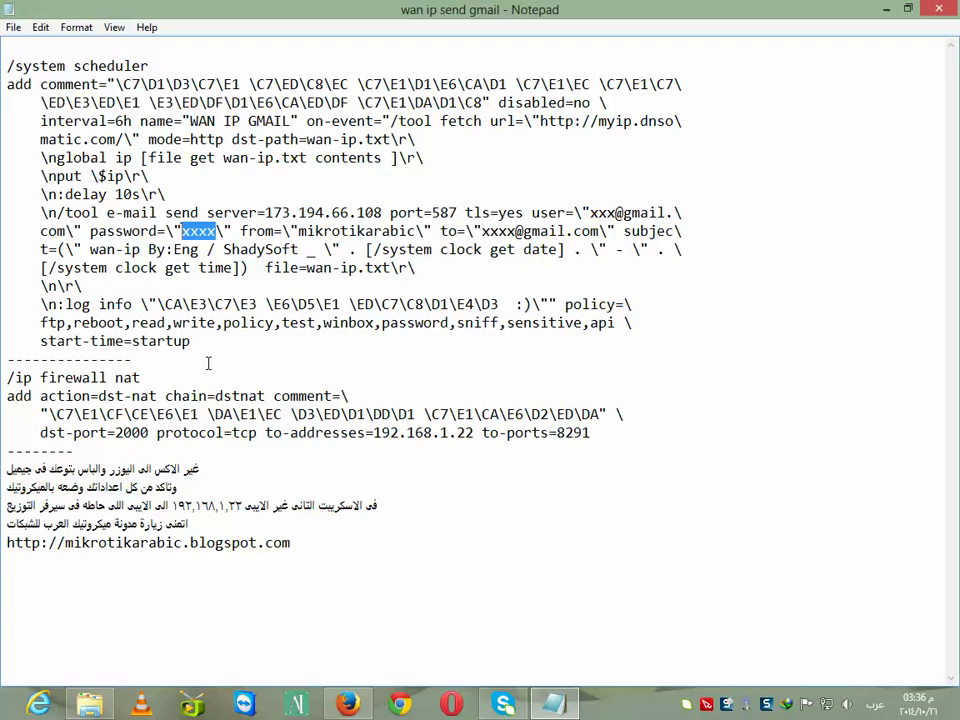
Copy the whole /system scheduler script block and minimize Notepad
{"action": "left_click_drag", "start_coordinate": [204, 342], "coordinate": [11, 66]}
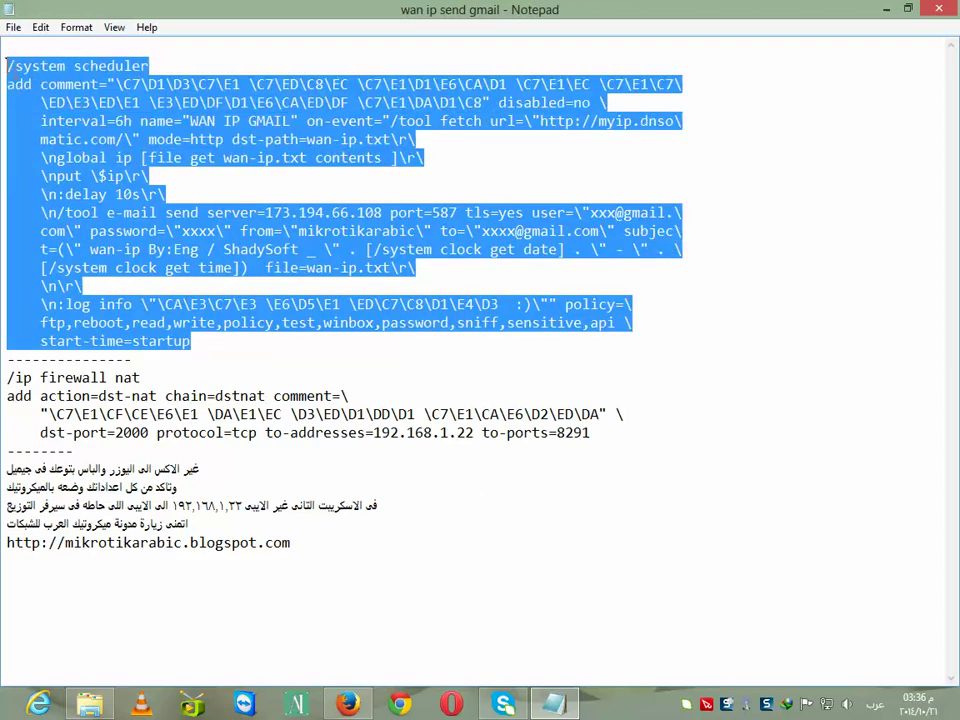
{"action": "right_click", "coordinate": [58, 78]}
{"action": "left_click", "coordinate": [76, 135]}
{"action": "left_click", "coordinate": [885, 9]}
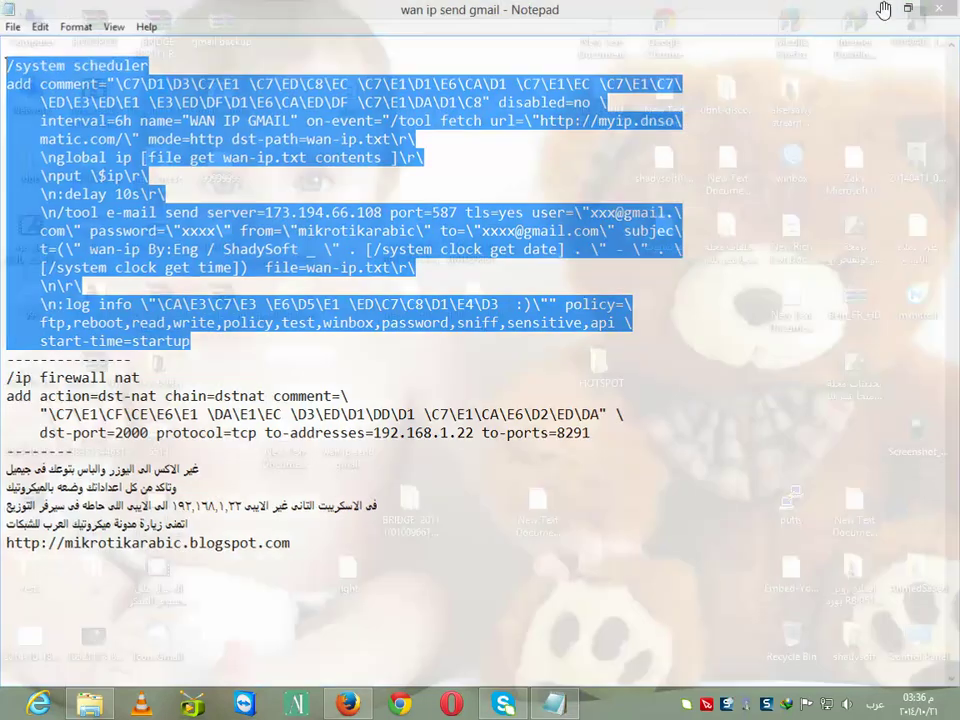
Launch WinBox and connect to the saved router at 192.168.88.1
{"action": "double_click", "coordinate": [792, 158]}
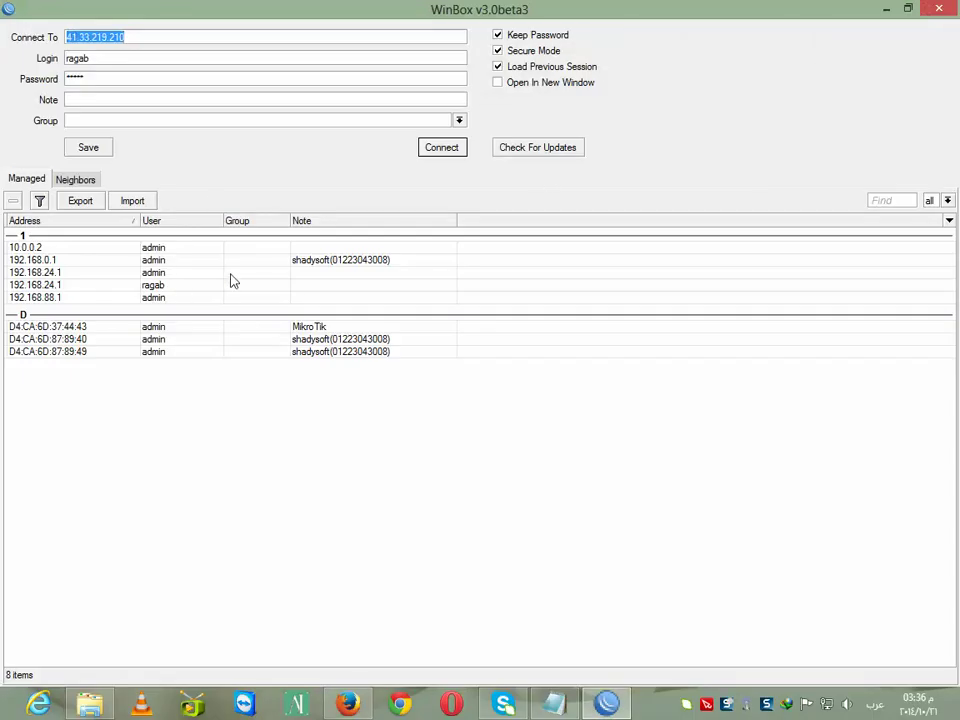
{"action": "left_click", "coordinate": [60, 181]}
{"action": "left_click", "coordinate": [27, 179]}
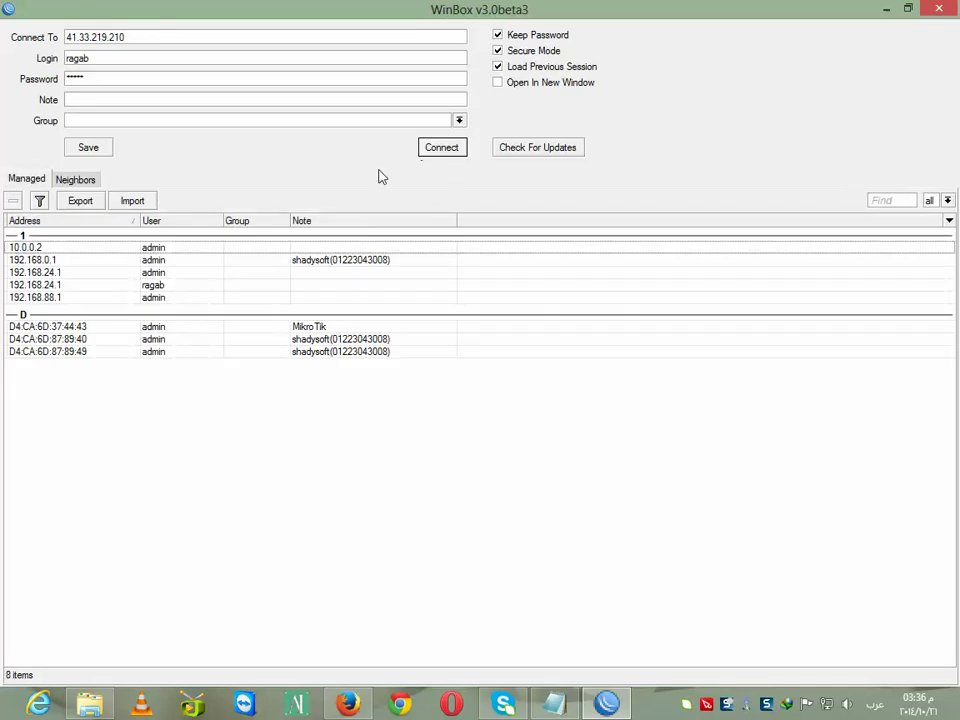
{"action": "left_click", "coordinate": [43, 297]}
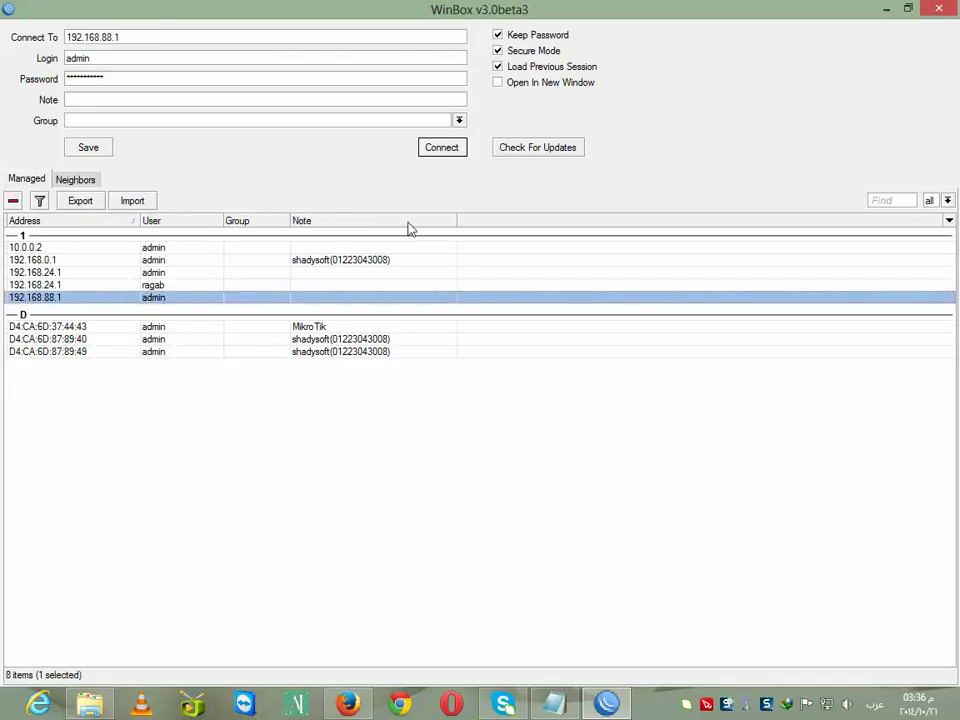
{"action": "left_click", "coordinate": [441, 149]}
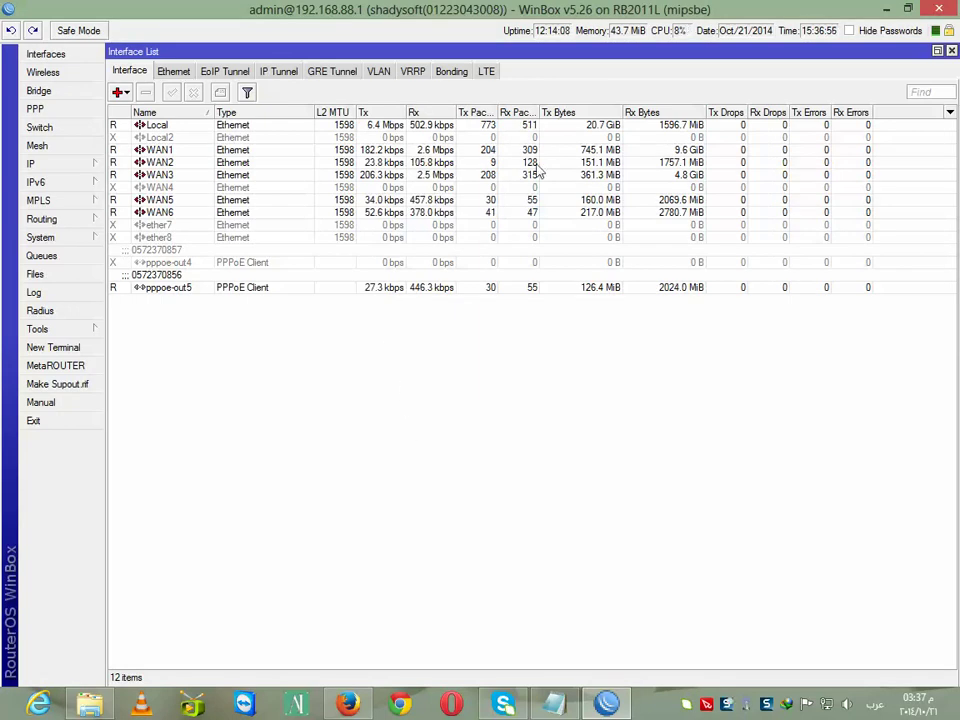
Paste the copied scheduler script into a new router terminal
{"action": "left_click", "coordinate": [53, 347]}
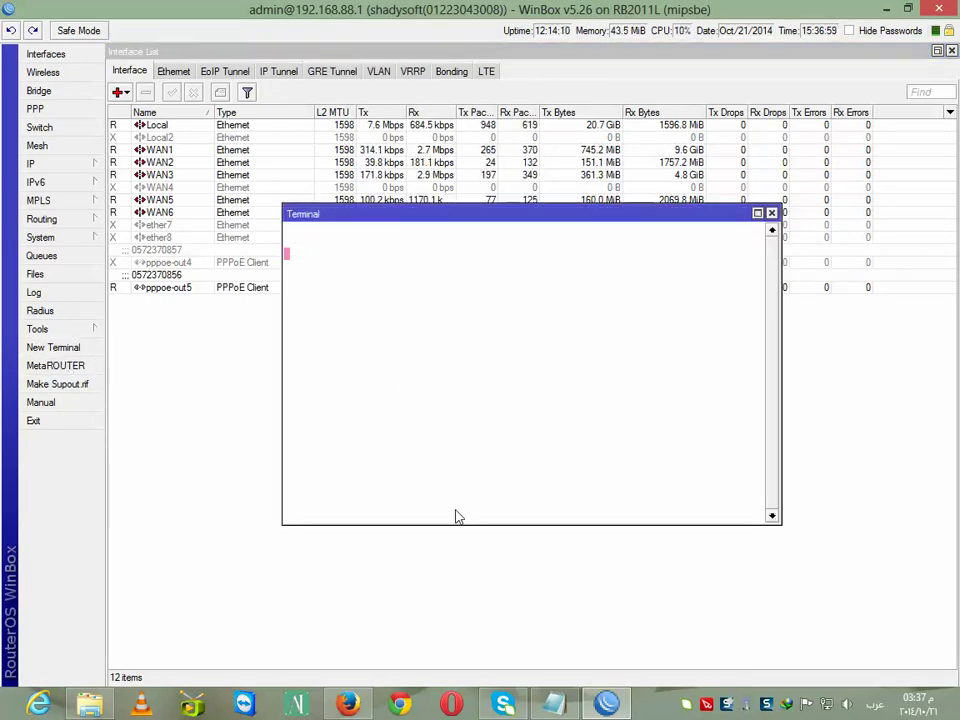
{"action": "right_click", "coordinate": [477, 517]}
{"action": "left_click", "coordinate": [506, 585]}
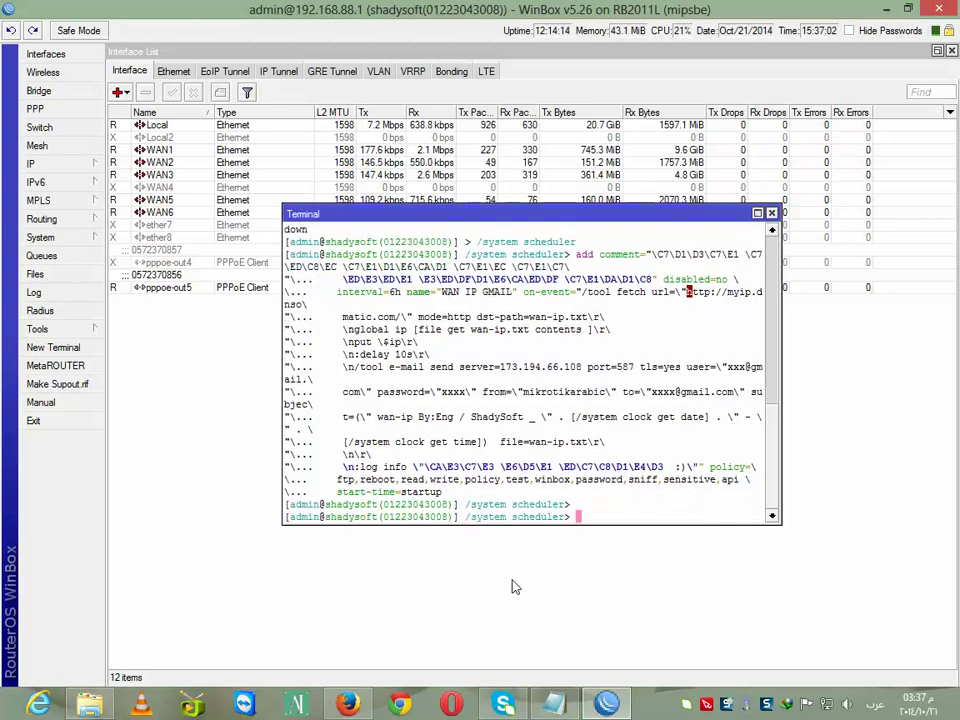
{"action": "left_click", "coordinate": [60, 237]}
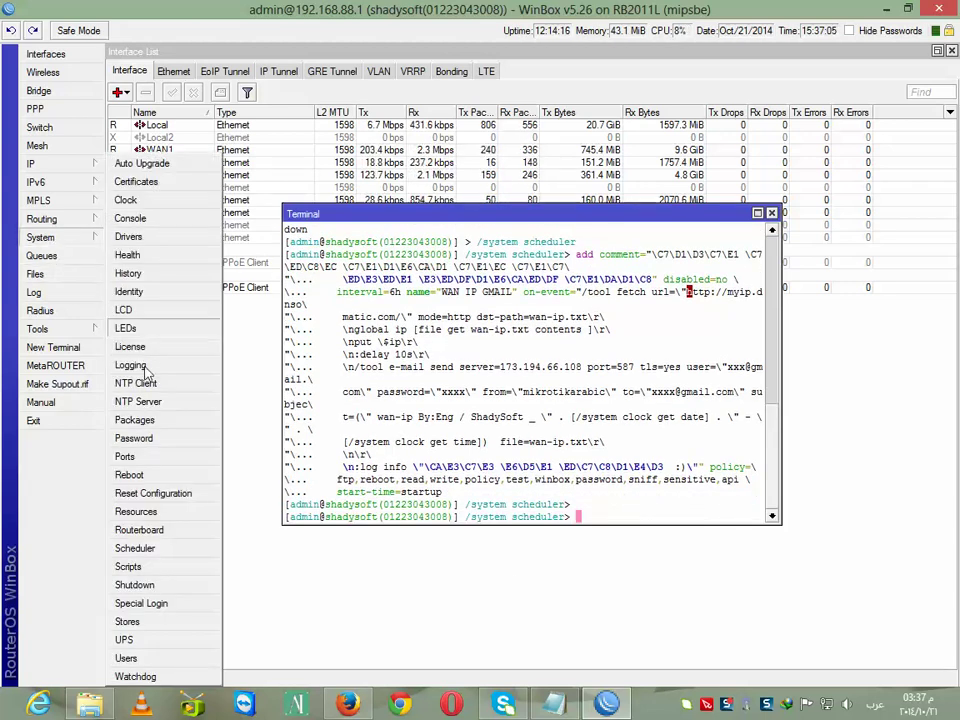
Open the WAN IP GMAIL schedule from the Scheduler list for editing
{"action": "left_click", "coordinate": [134, 548]}
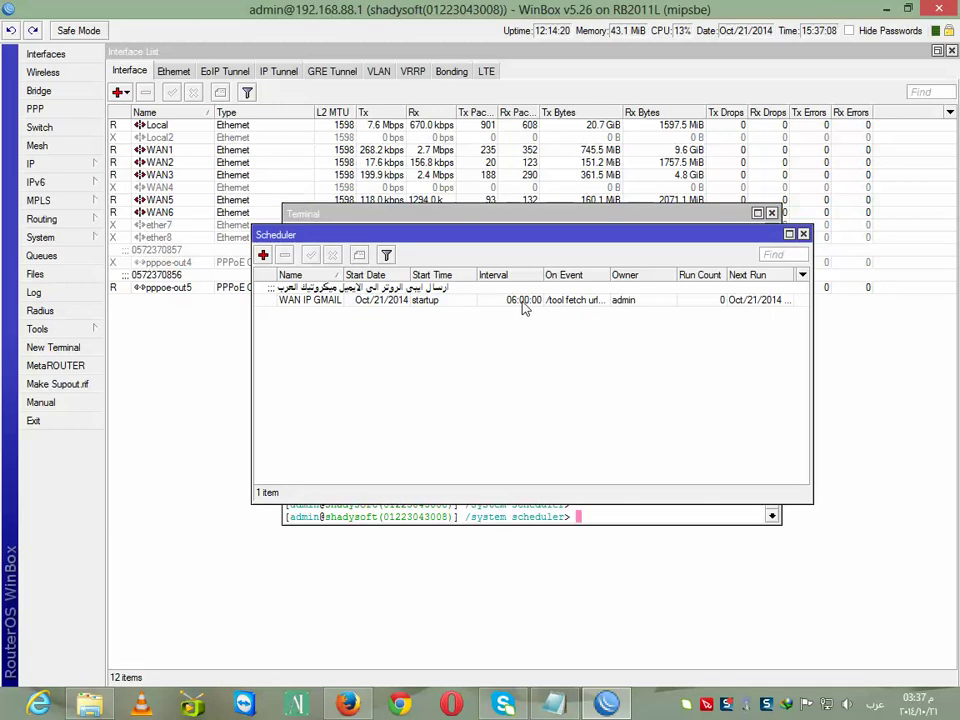
{"action": "double_click", "coordinate": [382, 301]}
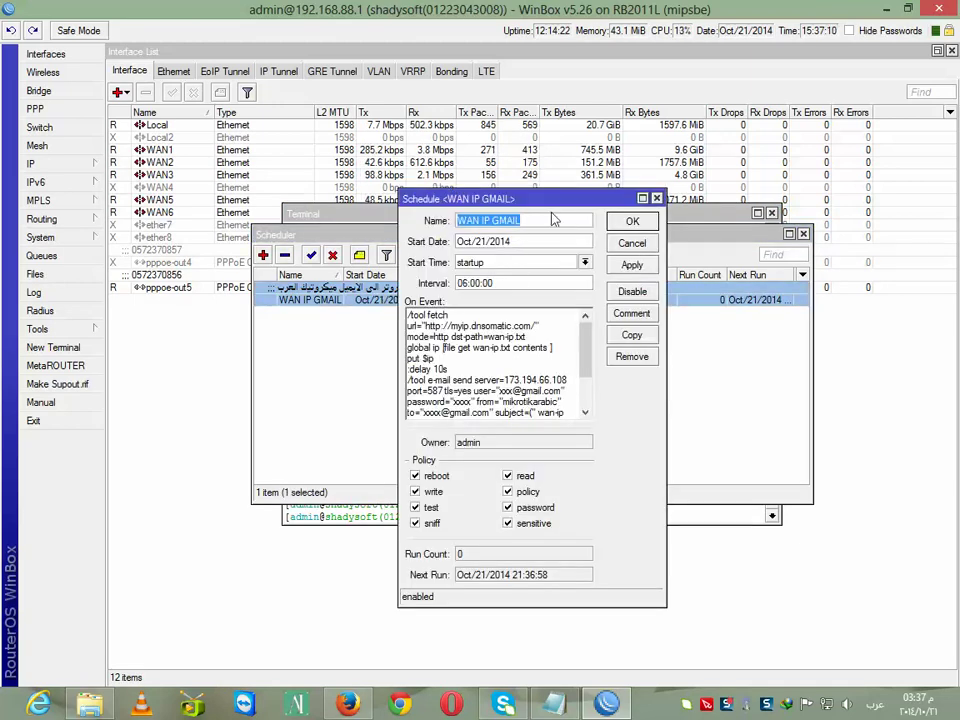
{"action": "left_click_drag", "start_coordinate": [453, 164], "coordinate": [316, 58]}
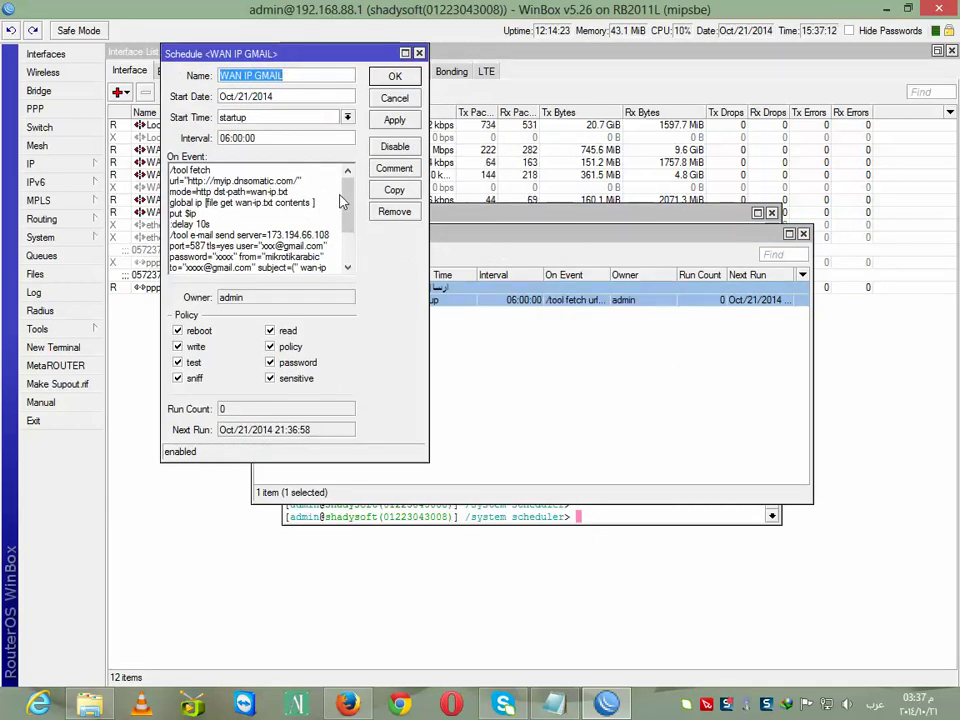
{"action": "left_click_drag", "start_coordinate": [350, 205], "coordinate": [350, 238]}
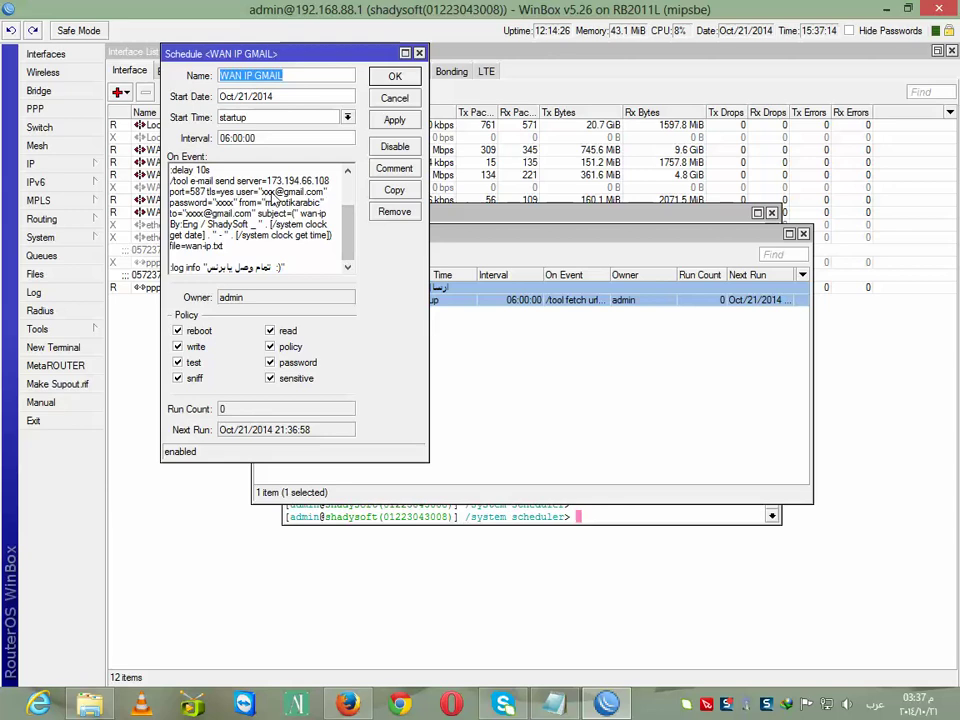
Replace the xxxx placeholder in user= with the sender's Gmail account name
{"action": "mouse_move", "coordinate": [264, 191]}
{"action": "left_mouse_down"}
{"action": "mouse_move", "coordinate": [340, 203]}
{"action": "mouse_move", "coordinate": [270, 194]}
{"action": "left_mouse_up"}
{"action": "double_click", "coordinate": [268, 194]}
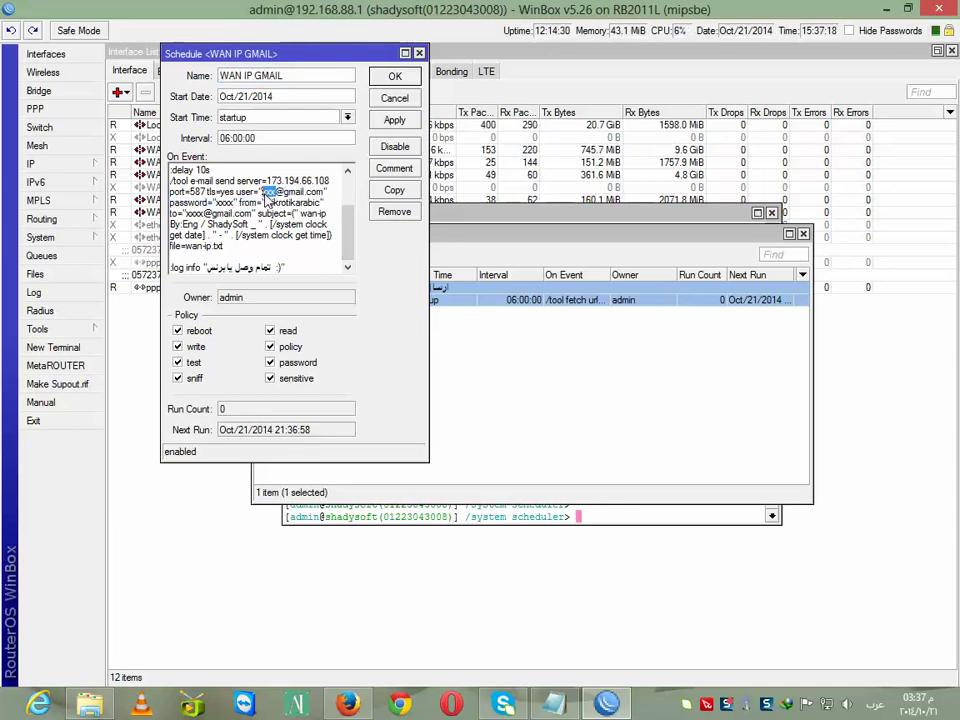
{"action": "type", "text": "ـــ"}
{"action": "key", "text": "BackSpace"}
{"action": "key", "text": "BackSpace"}
{"action": "key", "text": "BackSpace"}
{"action": "key", "text": "alt+shift"}
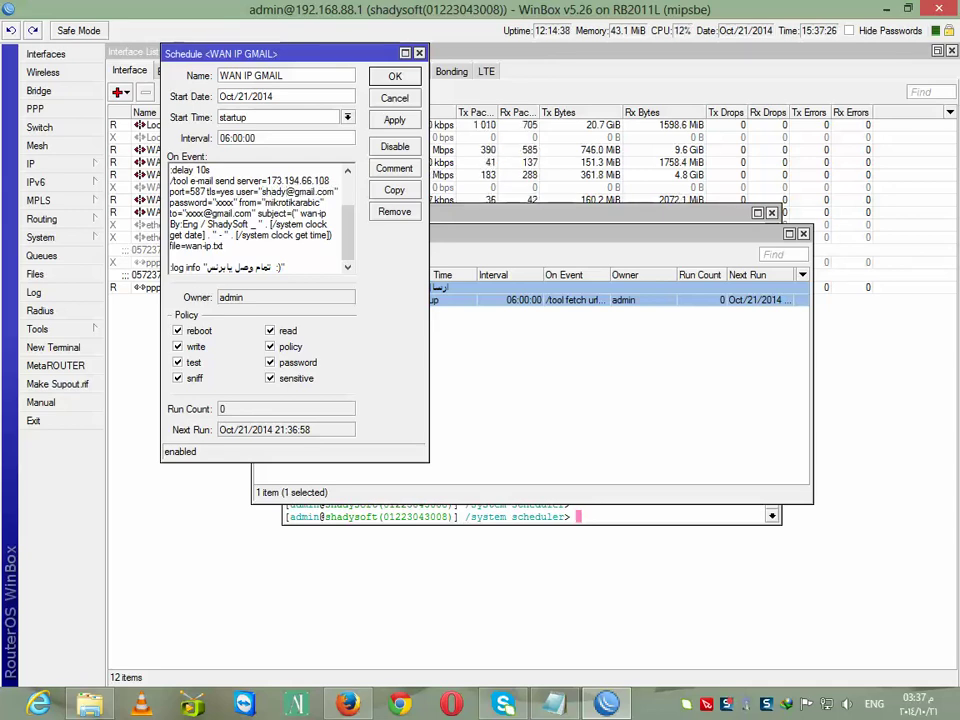
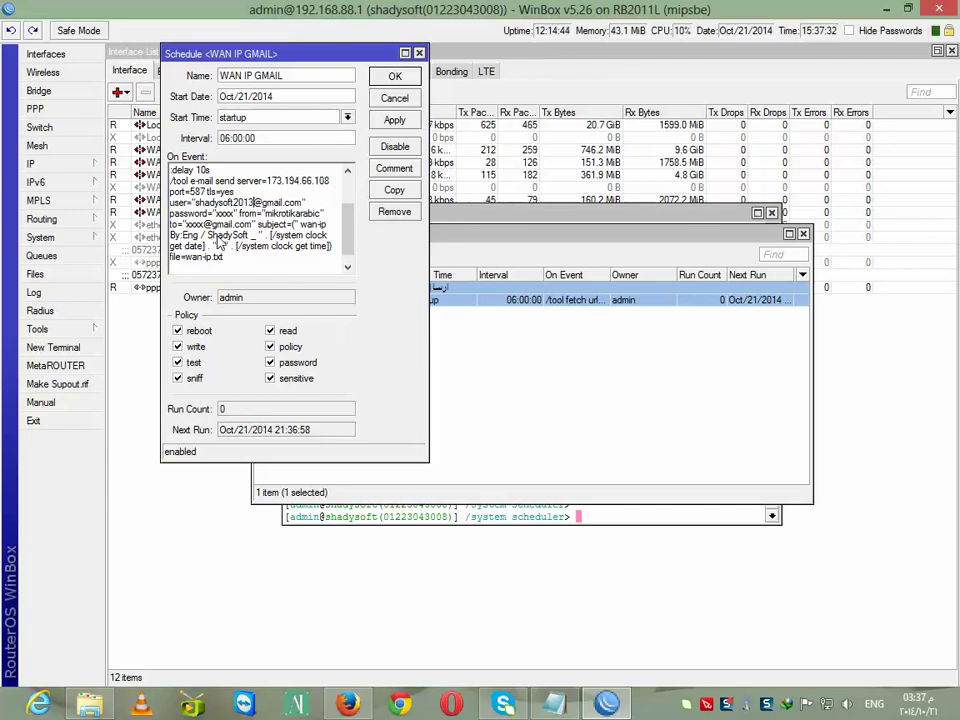
Replace the xxxx placeholder in to= with the recipient's Gmail account name
{"action": "left_click_drag", "start_coordinate": [204, 226], "coordinate": [186, 226]}
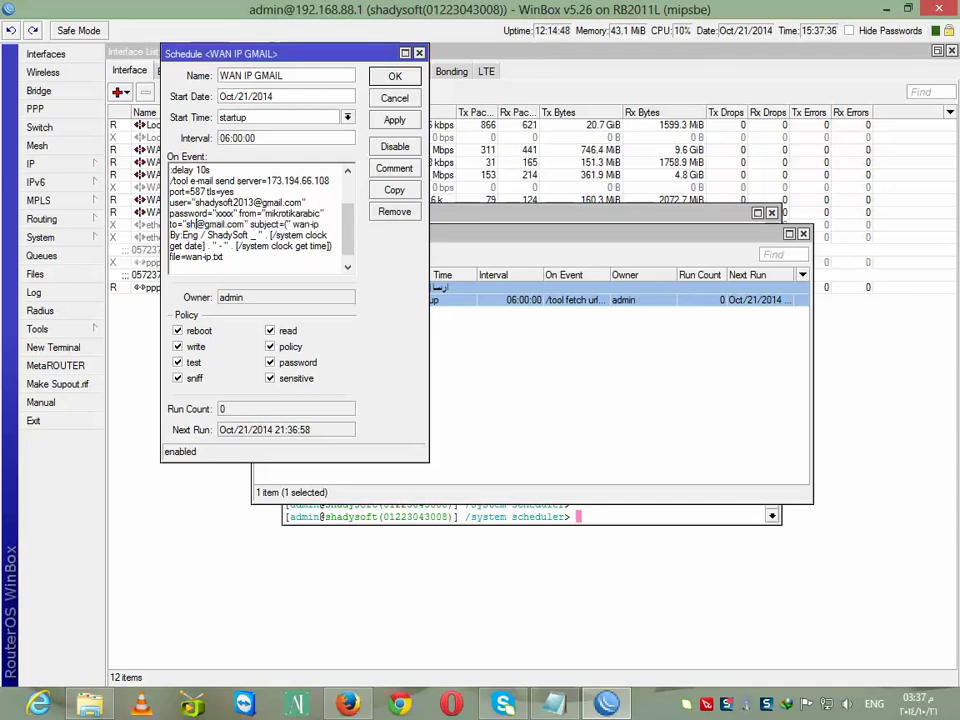
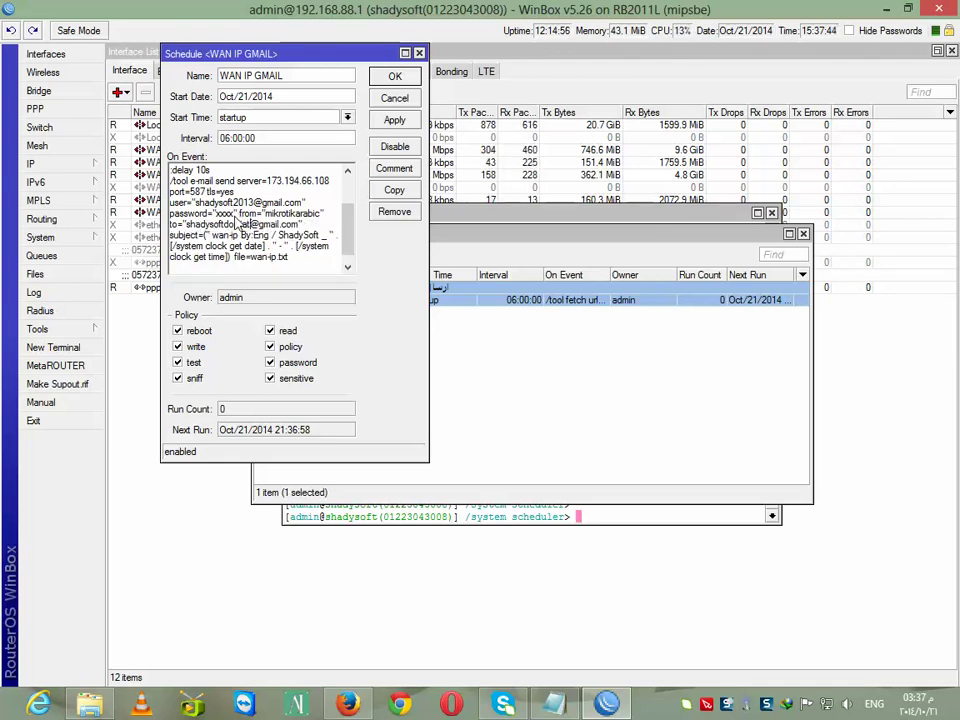
{"action": "left_click_drag", "start_coordinate": [236, 213], "coordinate": [220, 224]}
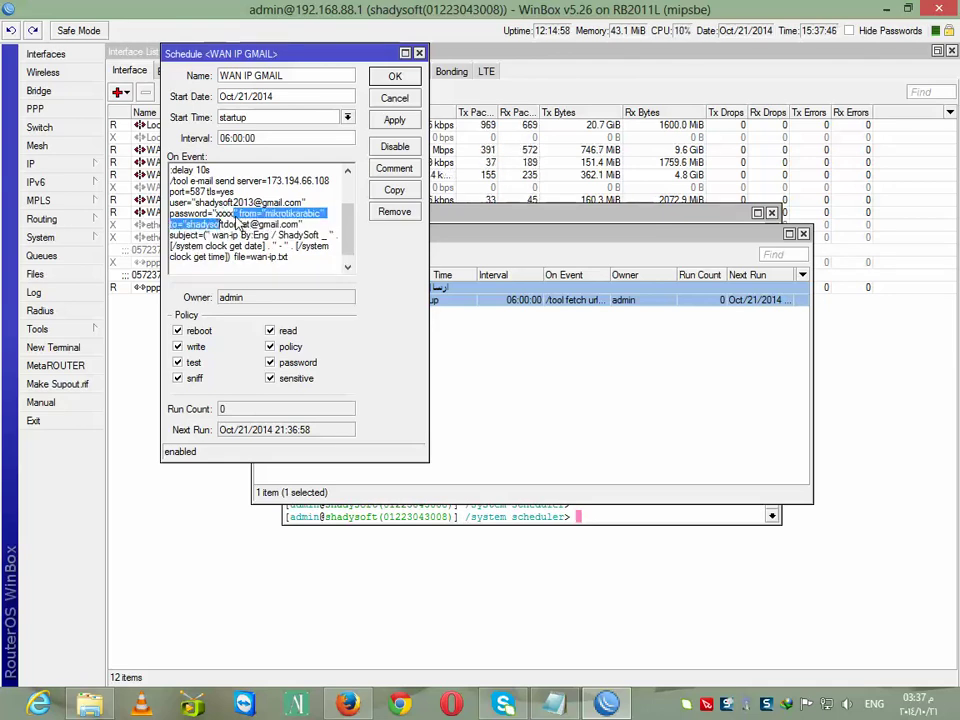
{"action": "left_click", "coordinate": [238, 222]}
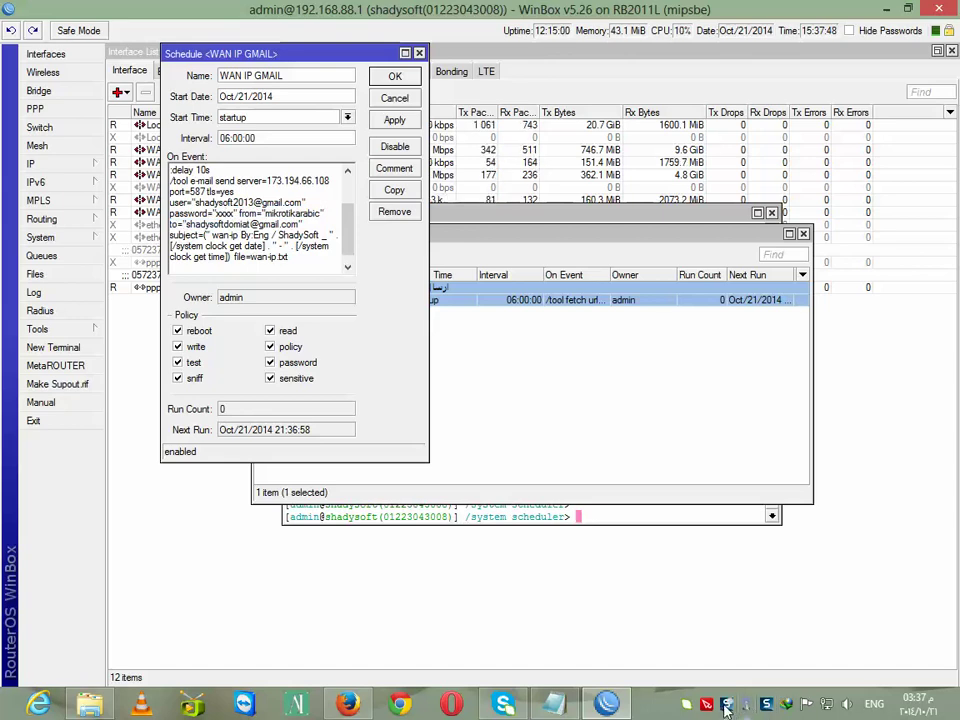
{"action": "left_click", "coordinate": [553, 704]}
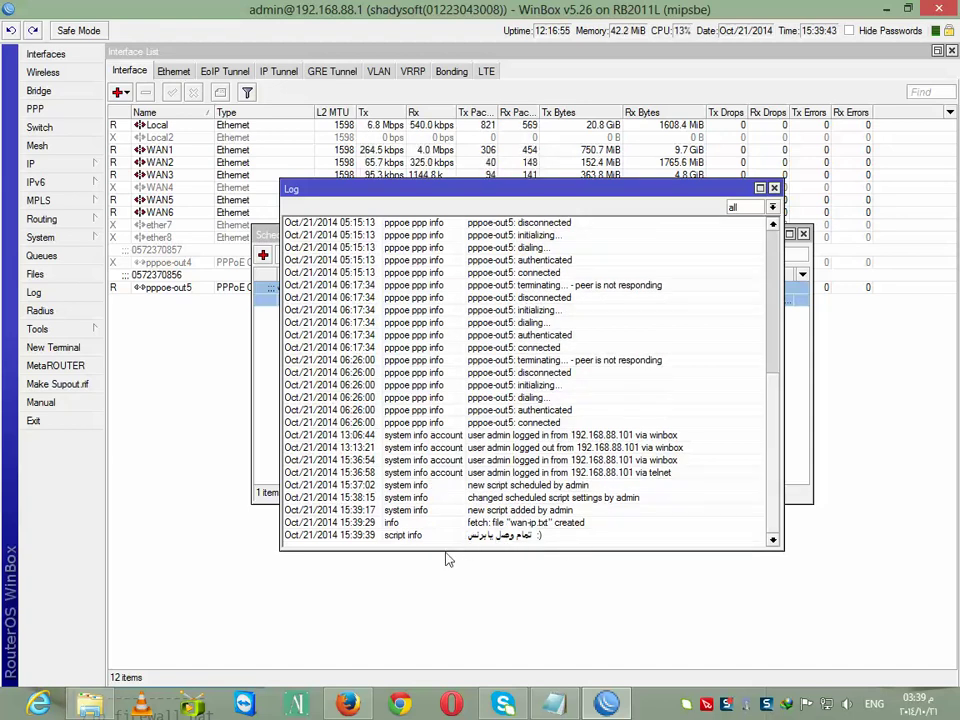
Switch to Firefox and open the Gmail inbox to see the new wan-ip message
{"action": "left_click", "coordinate": [349, 708]}
{"action": "left_click", "coordinate": [734, 120]}
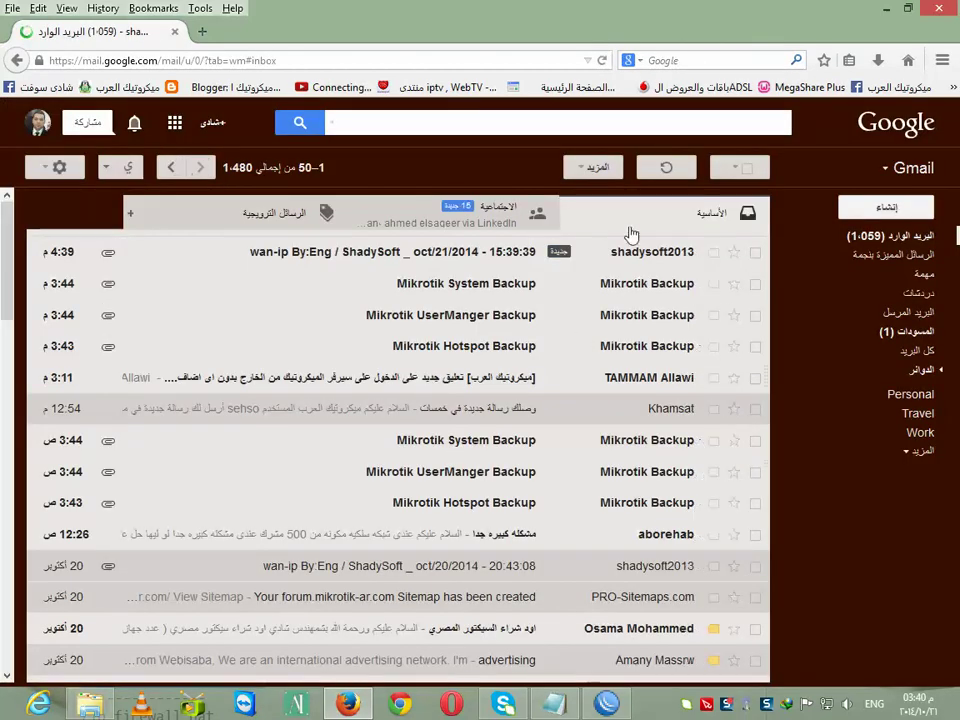
{"action": "left_click", "coordinate": [638, 255]}
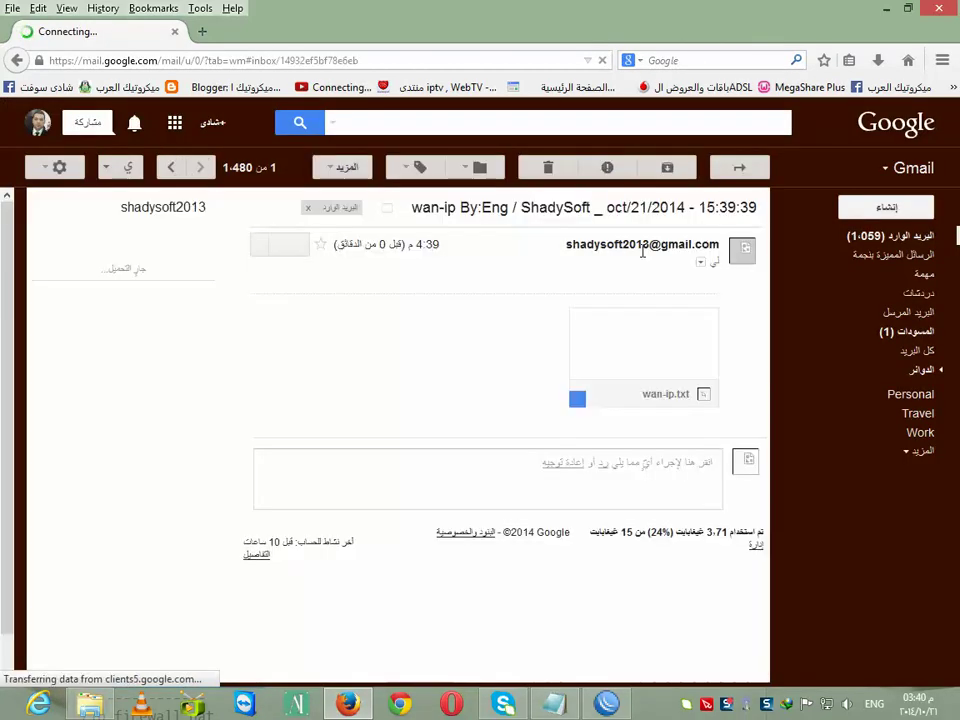
{"action": "left_click", "coordinate": [677, 387]}
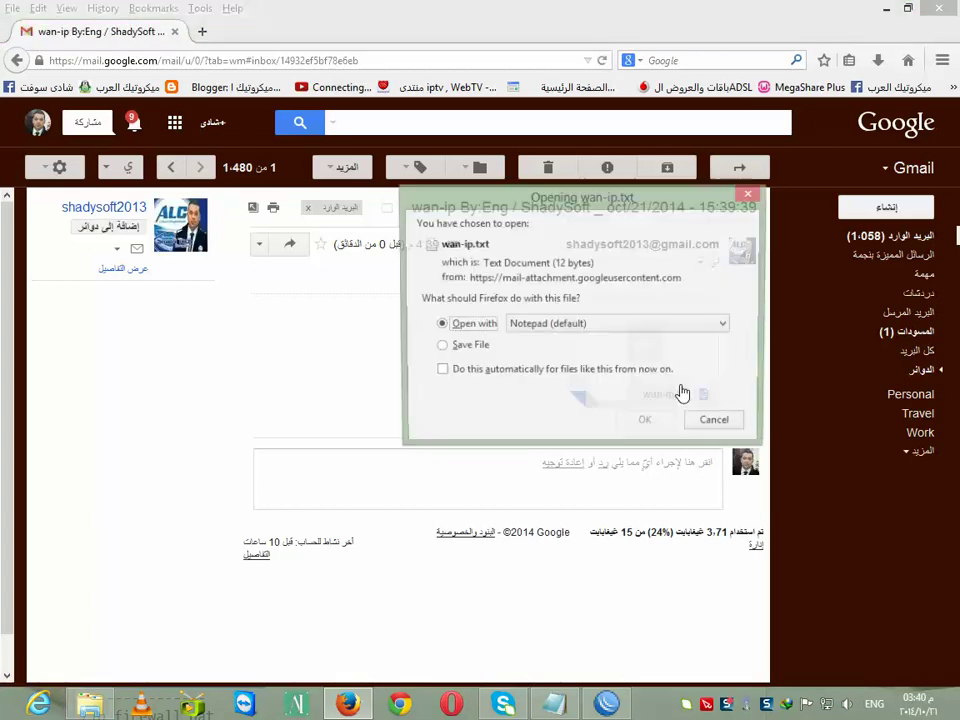
{"action": "left_click", "coordinate": [647, 425]}
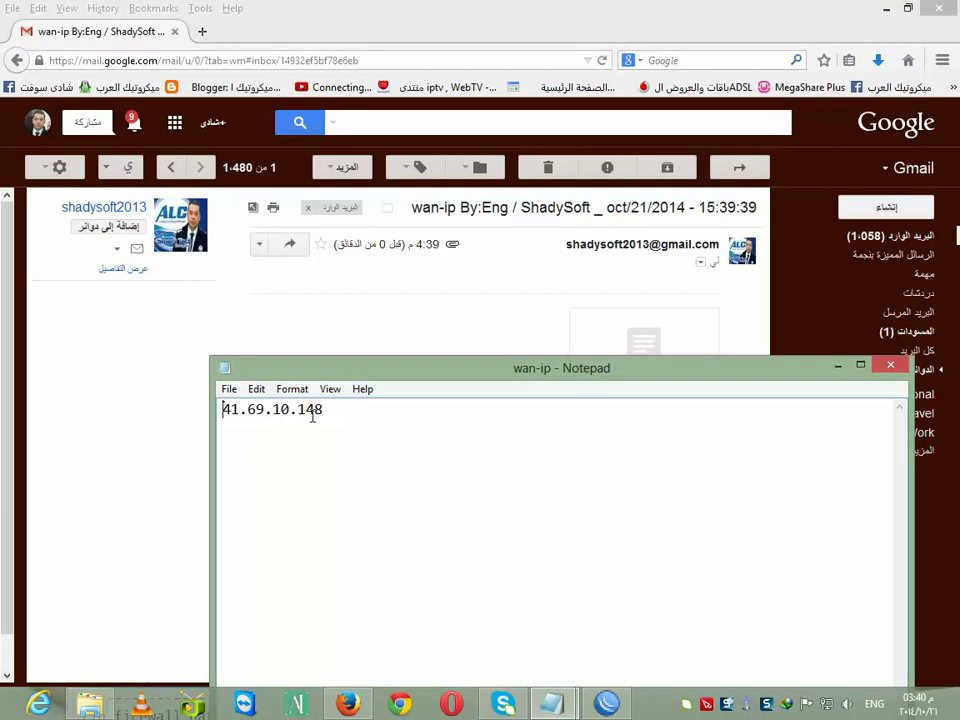
{"action": "left_click_drag", "start_coordinate": [323, 410], "coordinate": [222, 410]}
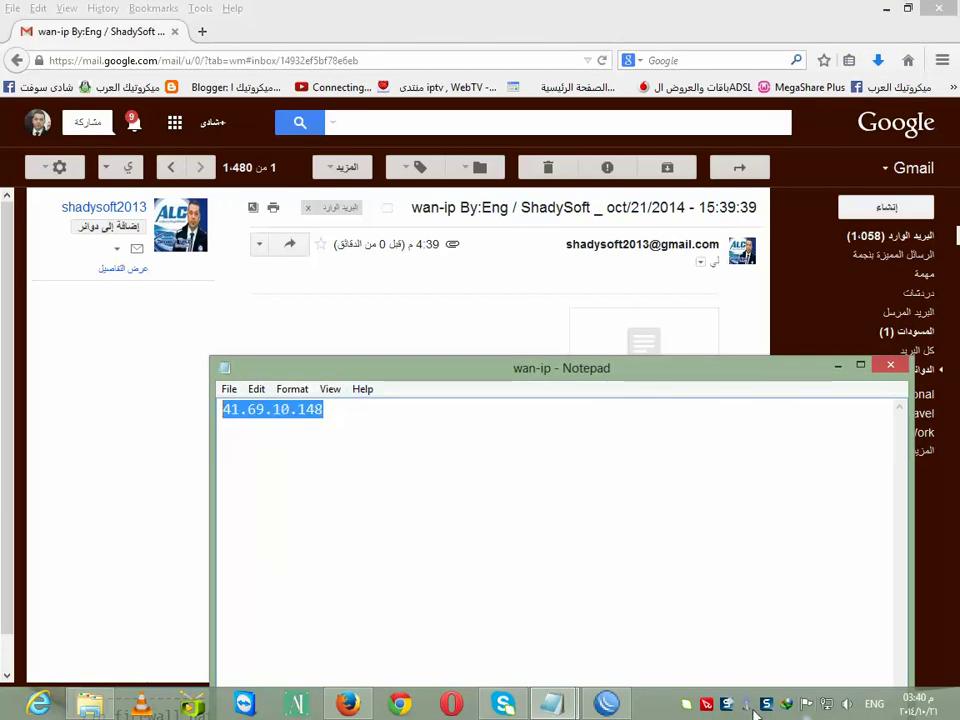
{"action": "right_click", "coordinate": [828, 708]}
Open the Ethernet adapter's IPv4 properties from Network and Sharing Center
{"action": "left_click", "coordinate": [833, 689]}
{"action": "left_click", "coordinate": [530, 333]}
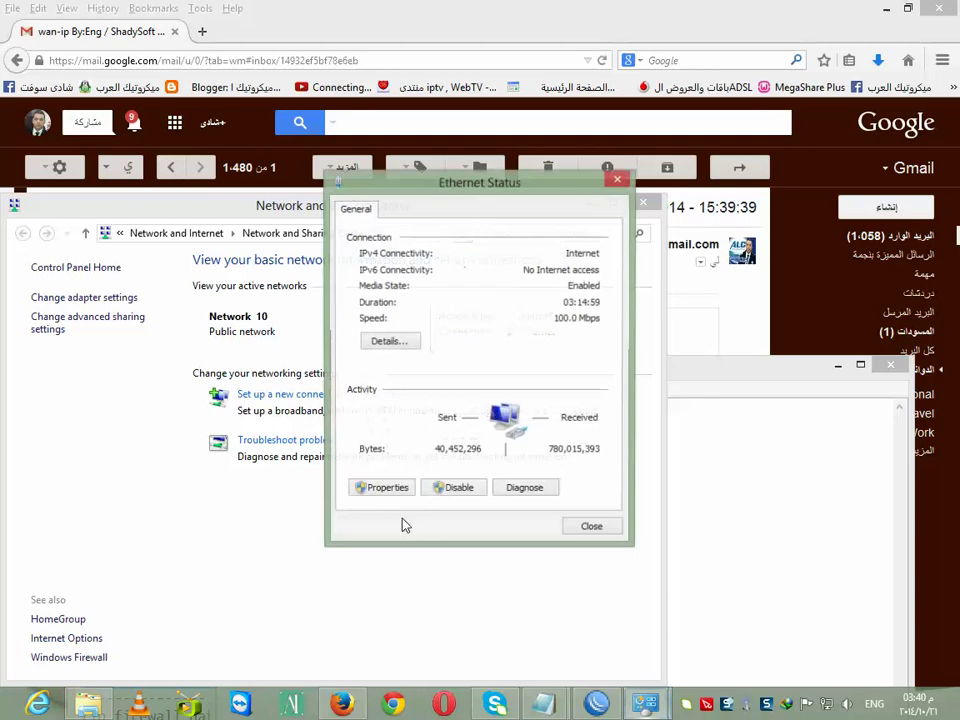
{"action": "left_click", "coordinate": [382, 490]}
{"action": "scroll", "coordinate": [610, 375], "scroll_direction": "down", "scroll_amount": 2}
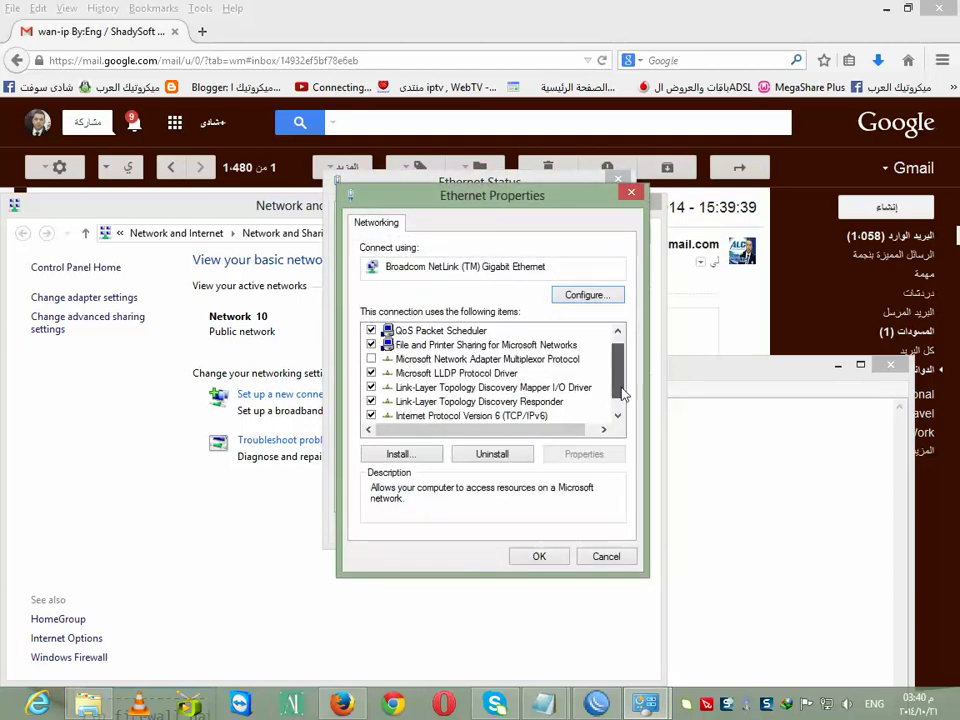
{"action": "double_click", "coordinate": [541, 422]}
Set static IP 59.59.59.32, mask 255.255.255.0, gateway 59.59.59.1, and close the network windows
{"action": "left_click", "coordinate": [505, 381]}
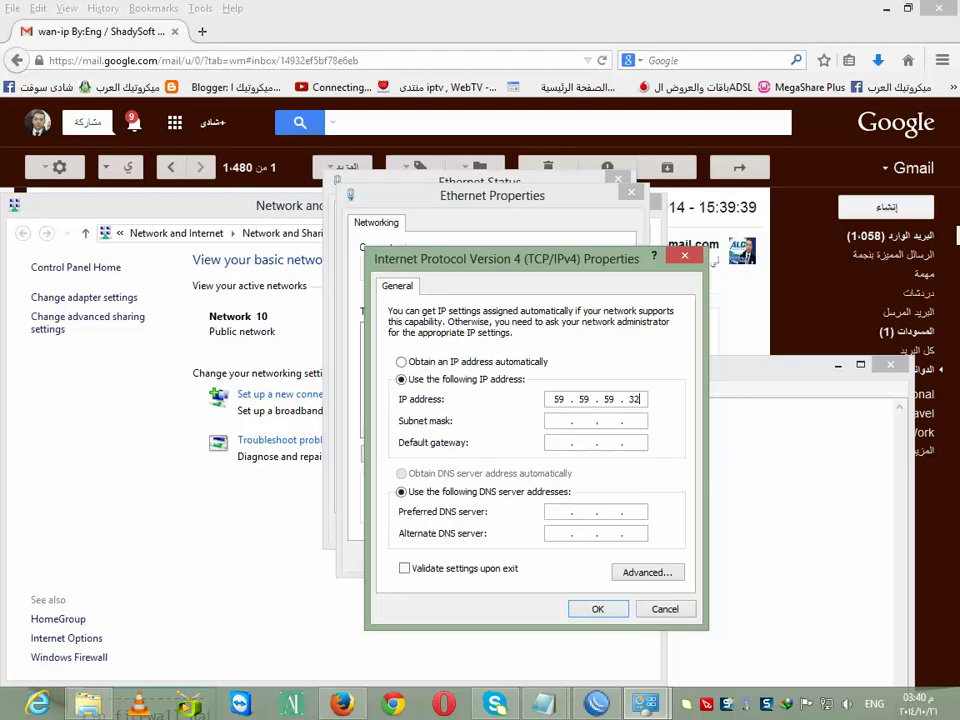
{"action": "key", "text": "Tab"}
{"action": "type", "text": "255"}
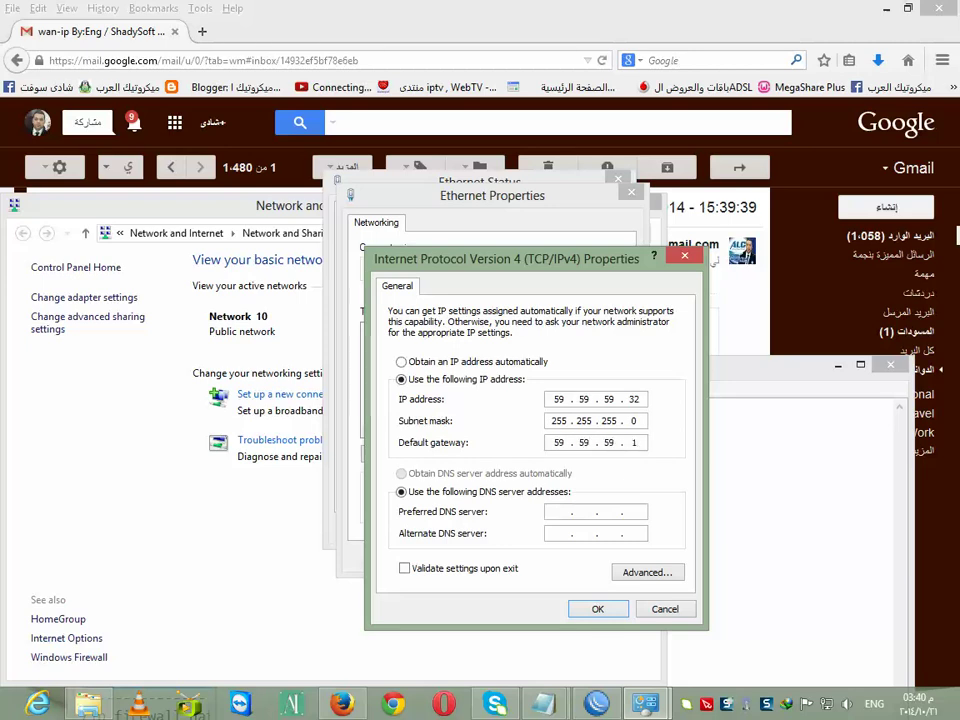
{"action": "key", "text": "Tab"}
{"action": "left_click", "coordinate": [598, 609]}
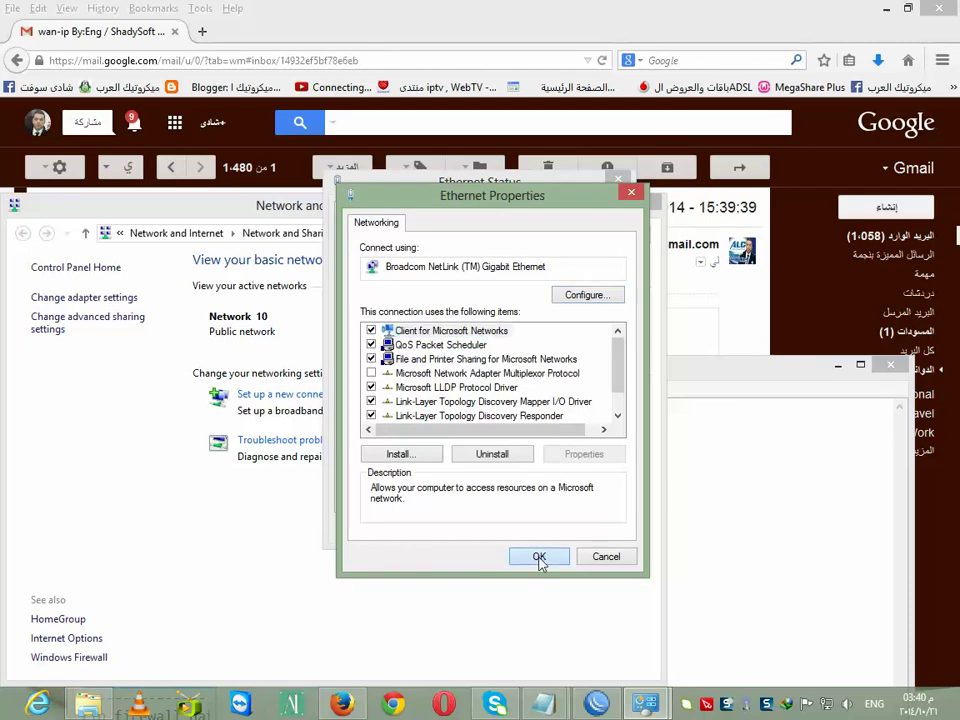
{"action": "left_click", "coordinate": [541, 556]}
{"action": "left_click", "coordinate": [595, 530]}
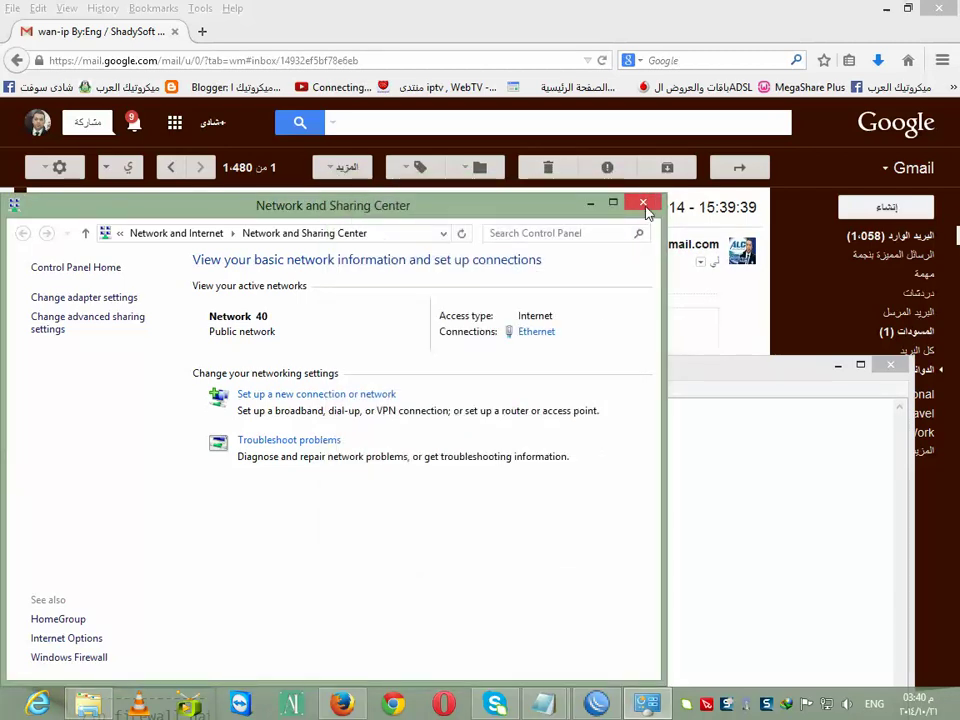
{"action": "left_click", "coordinate": [643, 206]}
{"action": "left_click", "coordinate": [200, 33]}
{"action": "left_click", "coordinate": [200, 33]}
{"action": "left_click", "coordinate": [908, 61]}
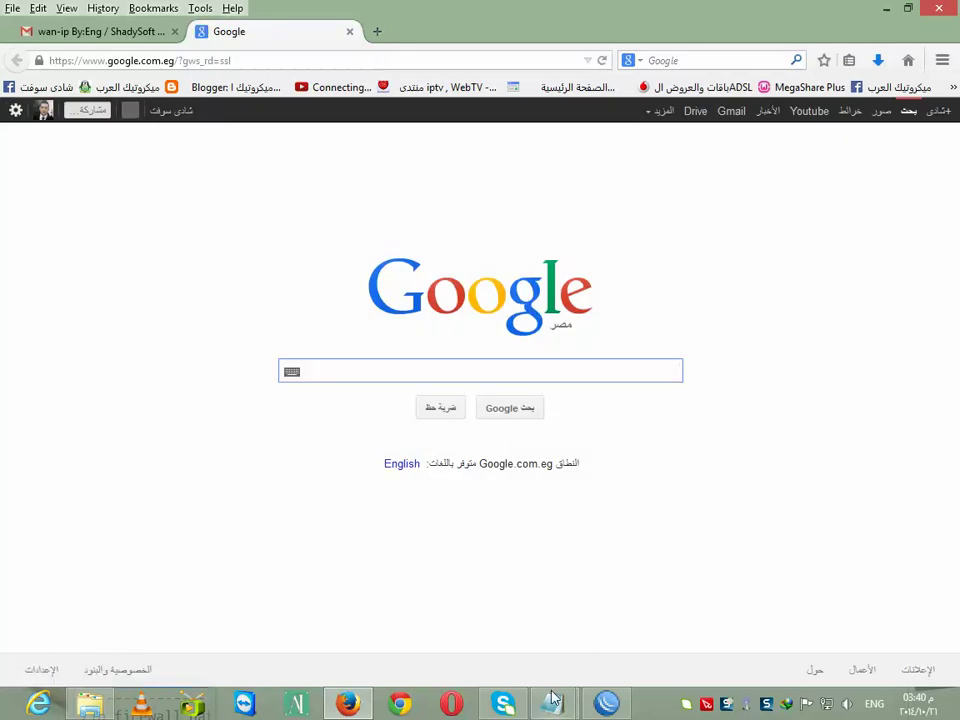
{"action": "mouse_move", "coordinate": [553, 700]}
{"action": "left_click", "coordinate": [602, 643]}
{"action": "right_click", "coordinate": [292, 410]}
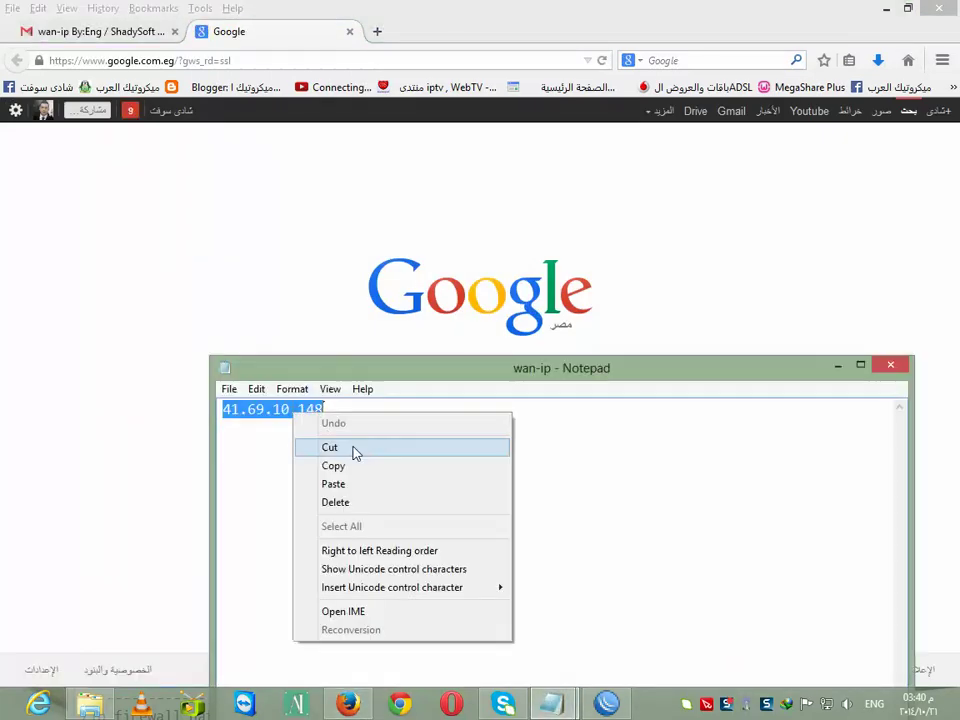
{"action": "left_click", "coordinate": [360, 466]}
{"action": "left_click", "coordinate": [137, 62]}
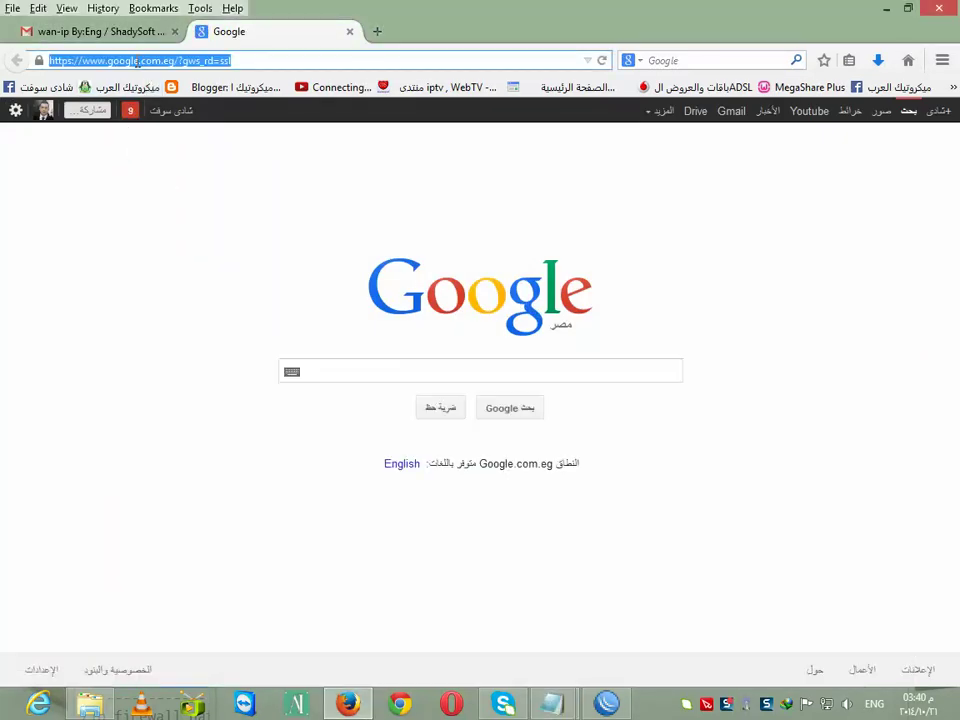
{"action": "right_click", "coordinate": [137, 62]}
{"action": "key", "text": "Return"}
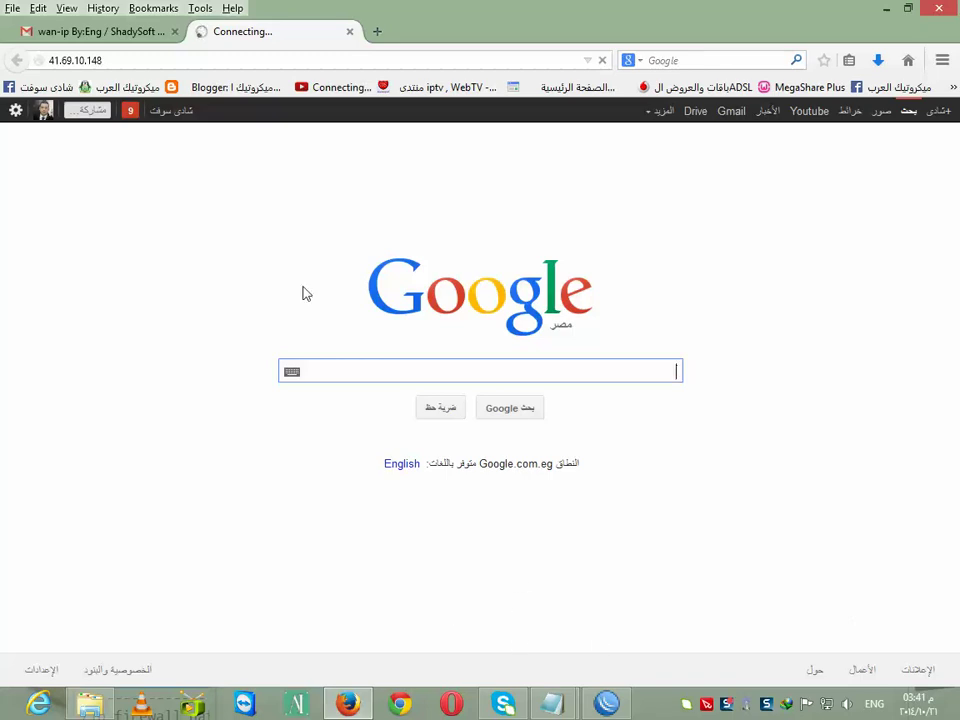
Dismiss the WinBox router-disconnected error and minimise Firefox
{"action": "left_click", "coordinate": [607, 704]}
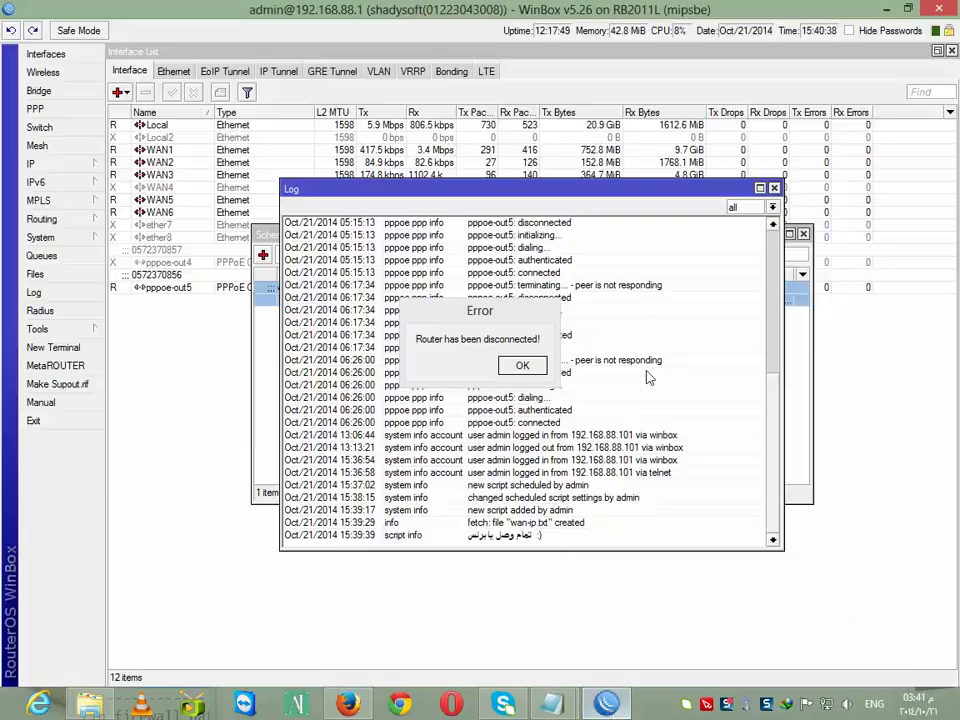
{"action": "left_click", "coordinate": [461, 364]}
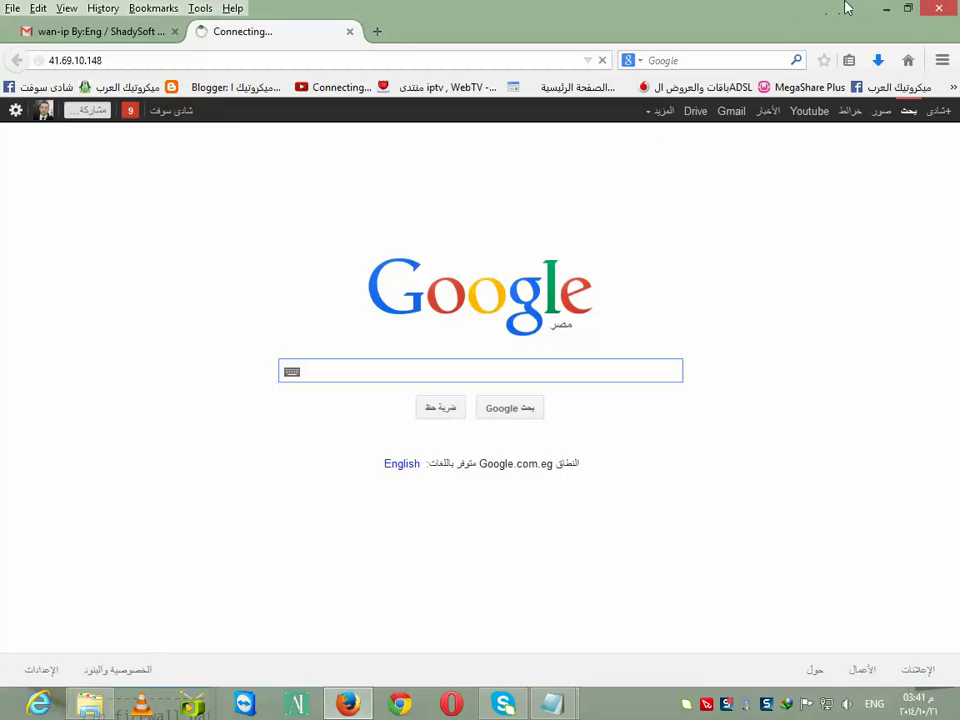
{"action": "left_click", "coordinate": [886, 8]}
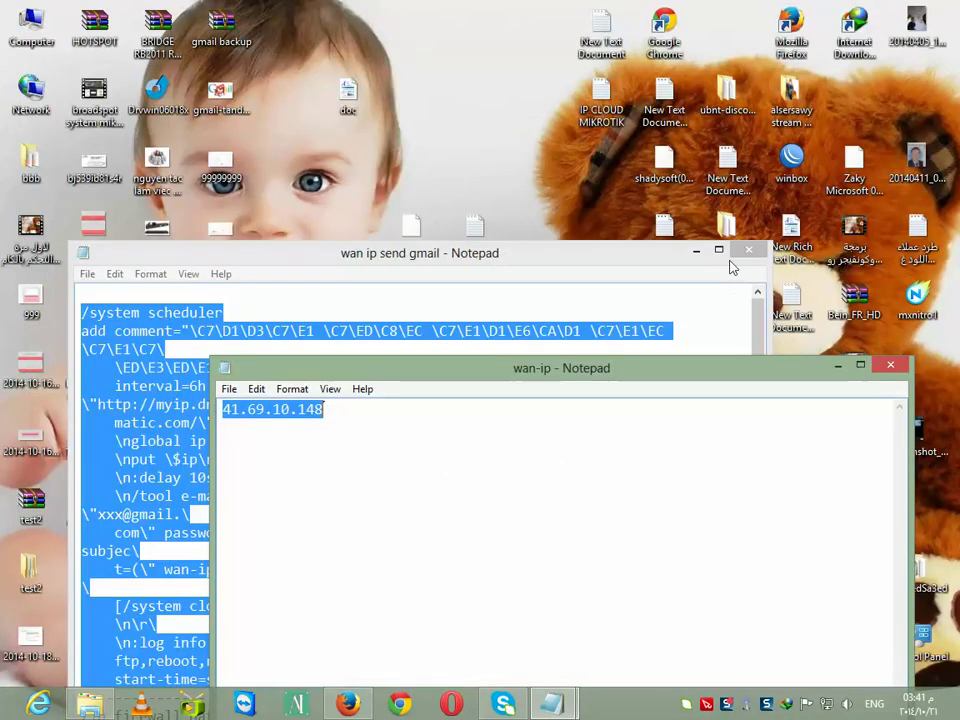
Paste 41.69.10.148 into WinBox's Connect To field and start connecting
{"action": "left_click", "coordinate": [698, 251]}
{"action": "double_click", "coordinate": [791, 160]}
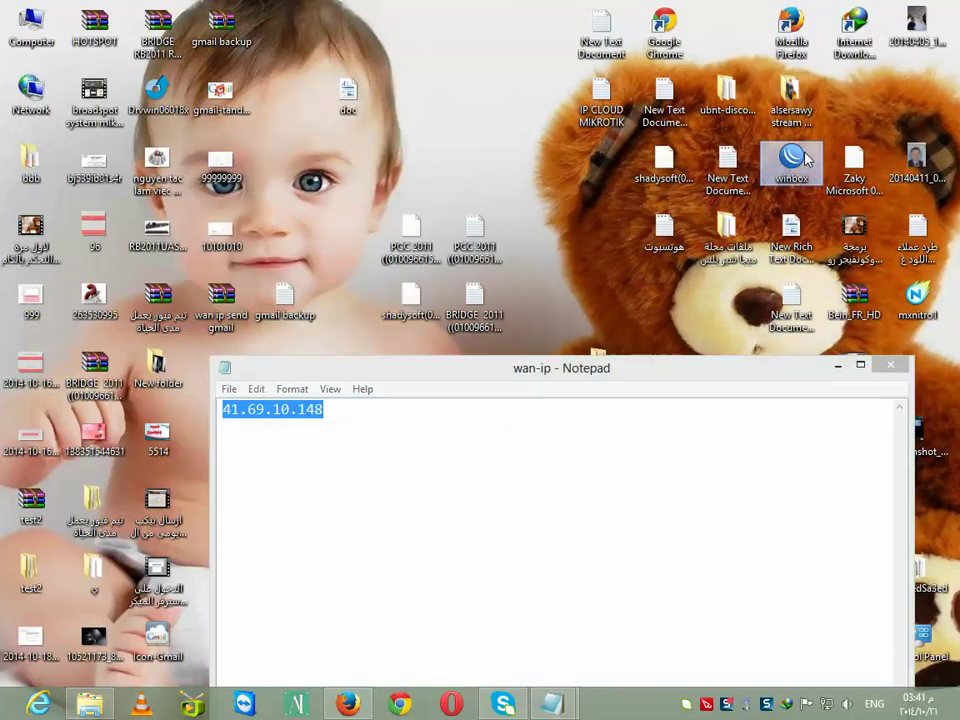
{"action": "right_click", "coordinate": [117, 36]}
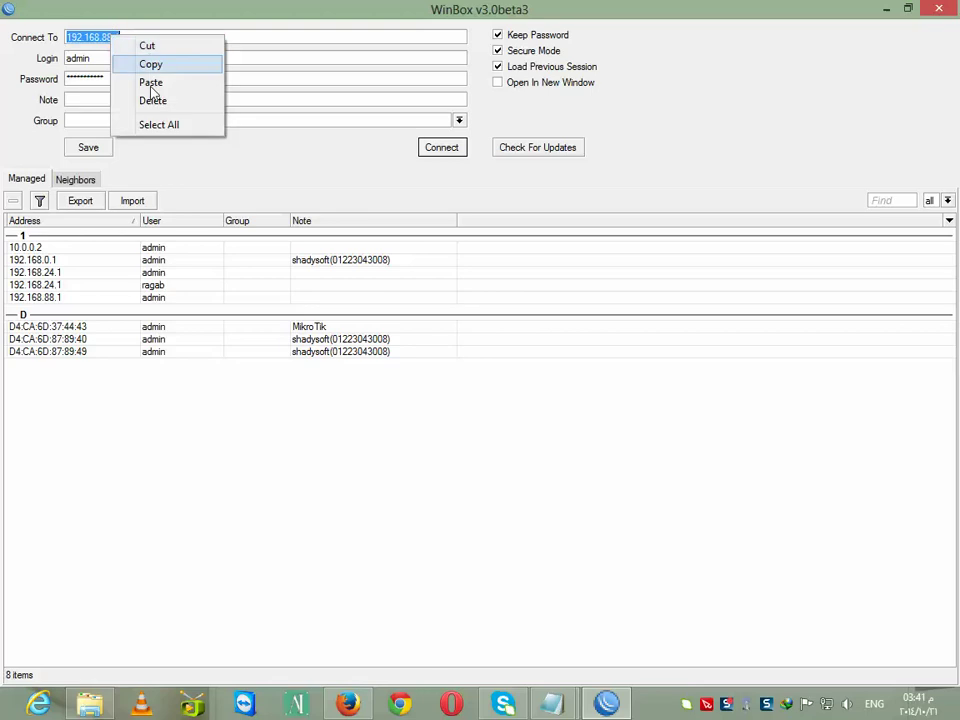
{"action": "left_click", "coordinate": [150, 81]}
{"action": "left_click", "coordinate": [447, 153]}
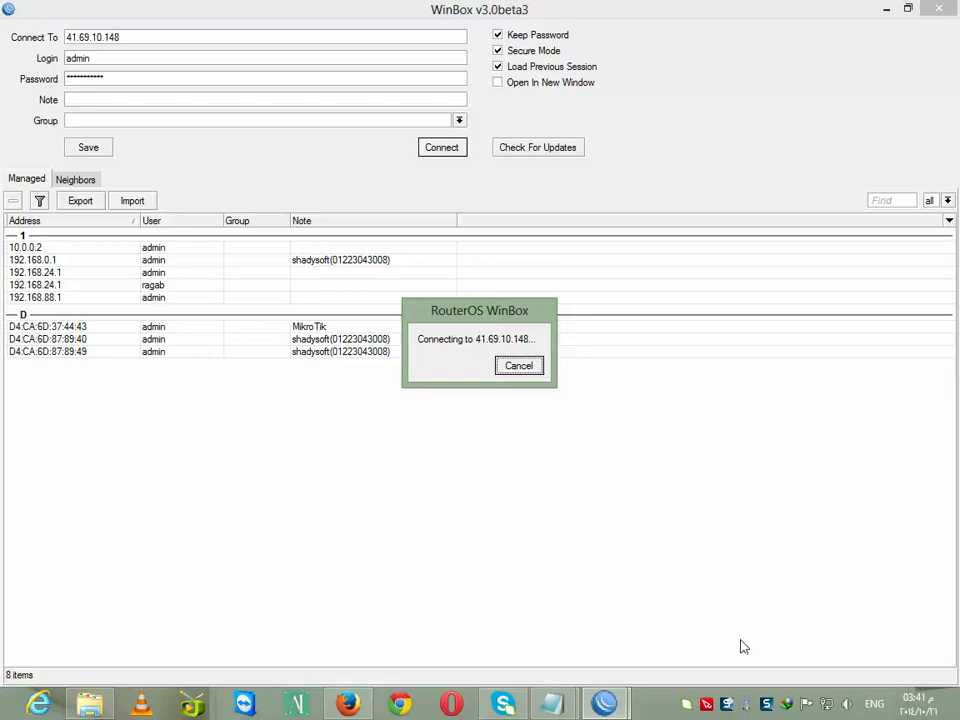
Paste and open 41.69.10.148 in the browser's address bar
{"action": "left_click", "coordinate": [349, 705]}
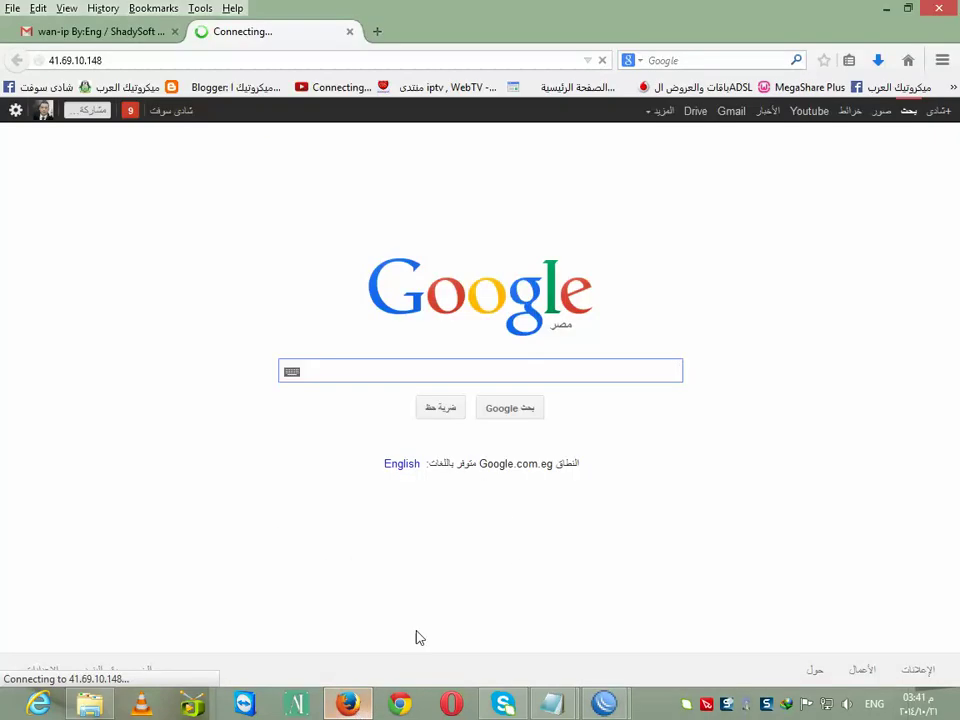
{"action": "left_click", "coordinate": [141, 62]}
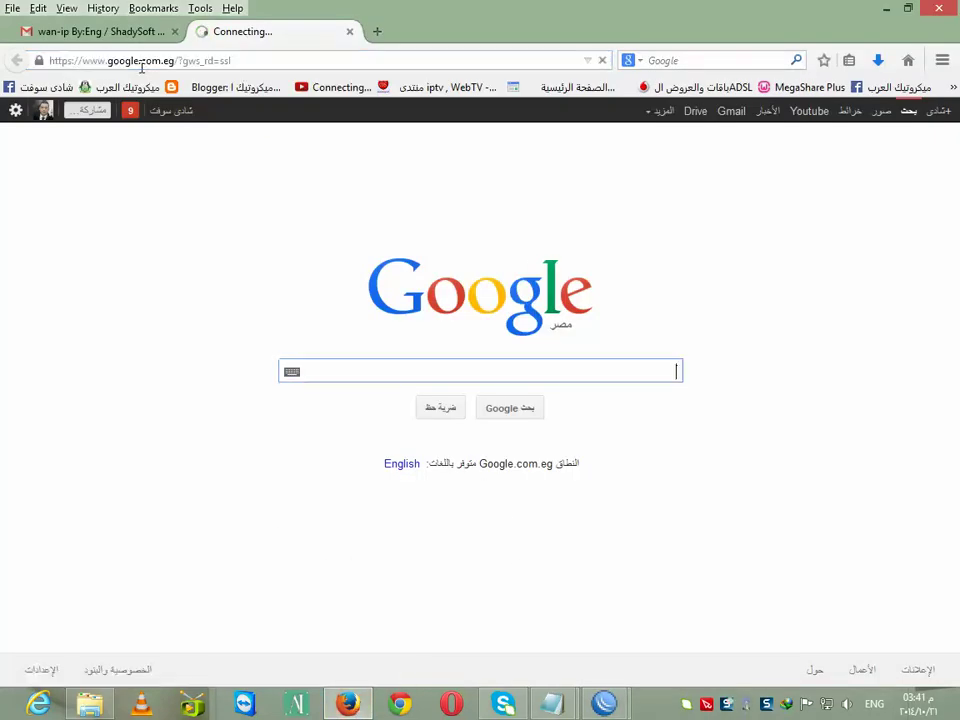
{"action": "left_click", "coordinate": [200, 62]}
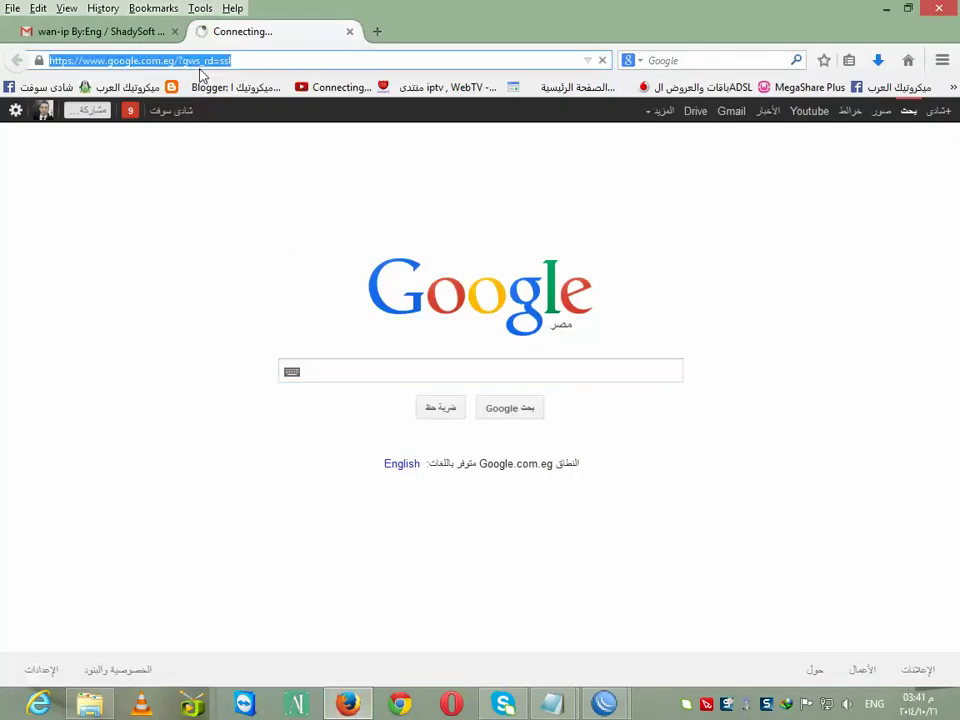
{"action": "right_click", "coordinate": [201, 64]}
{"action": "left_click", "coordinate": [243, 156]}
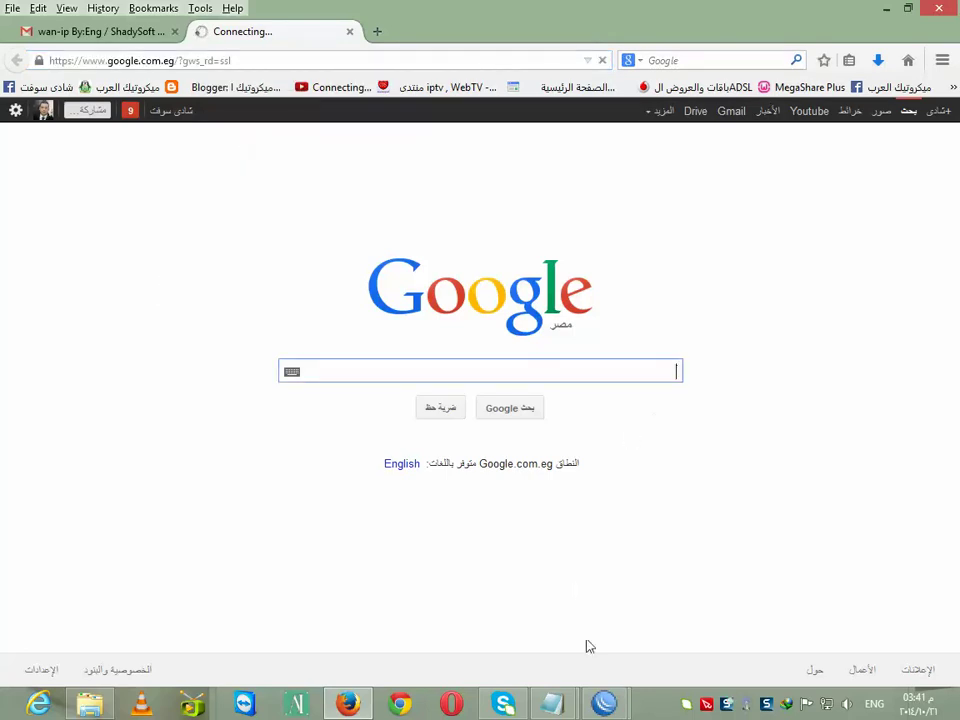
{"action": "left_click", "coordinate": [604, 703]}
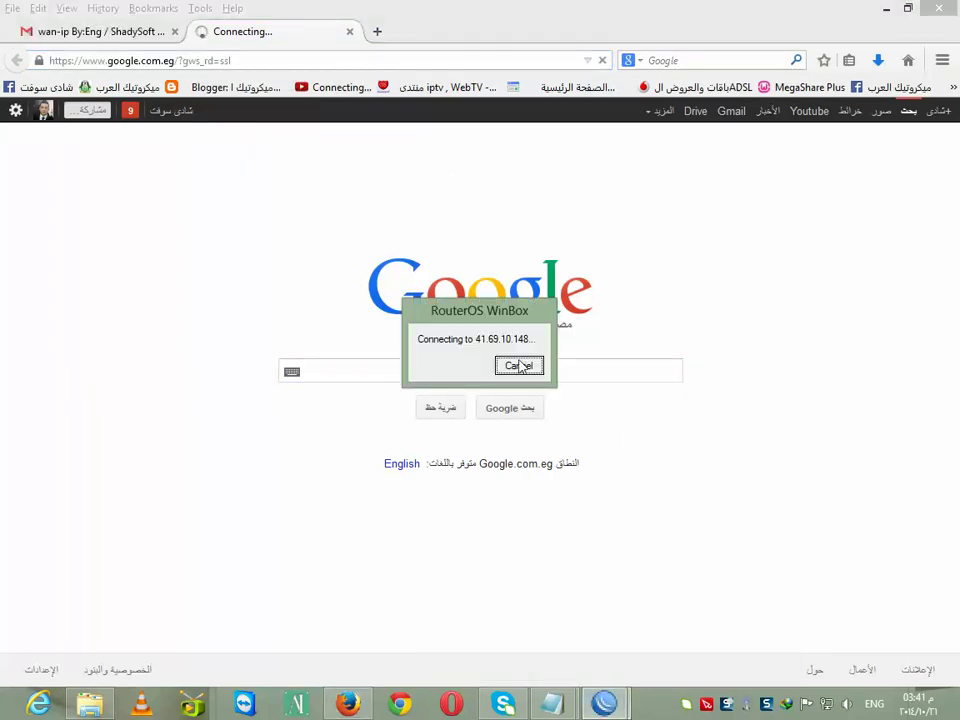
{"action": "left_click", "coordinate": [522, 365]}
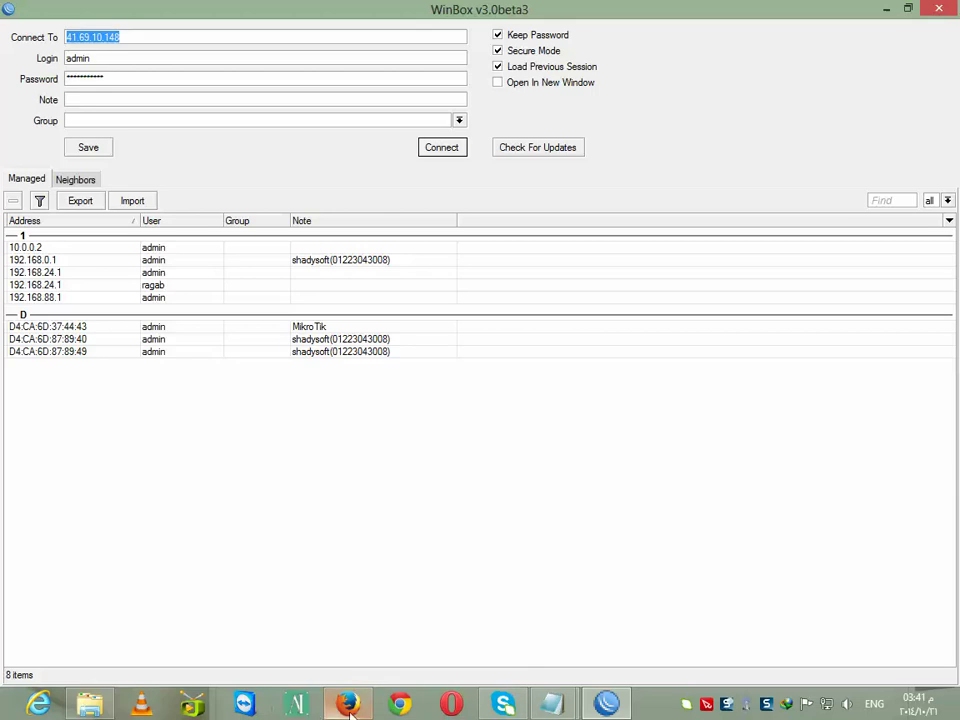
{"action": "left_click", "coordinate": [347, 703]}
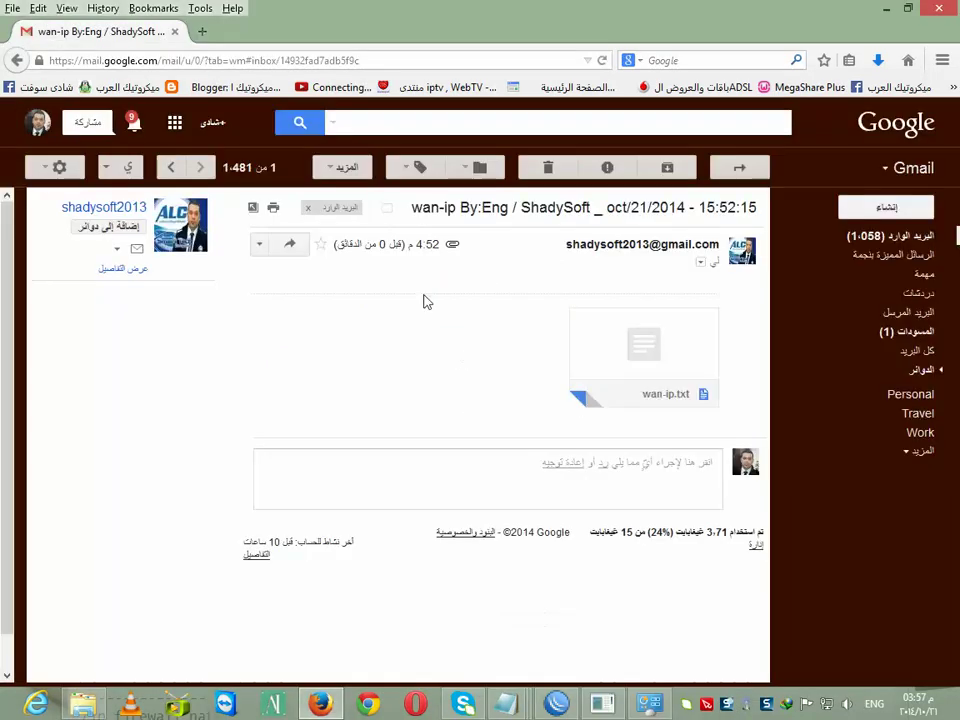
Switch the Ethernet adapter's IPv4 back to obtaining an IP address automatically
{"action": "right_click", "coordinate": [830, 708]}
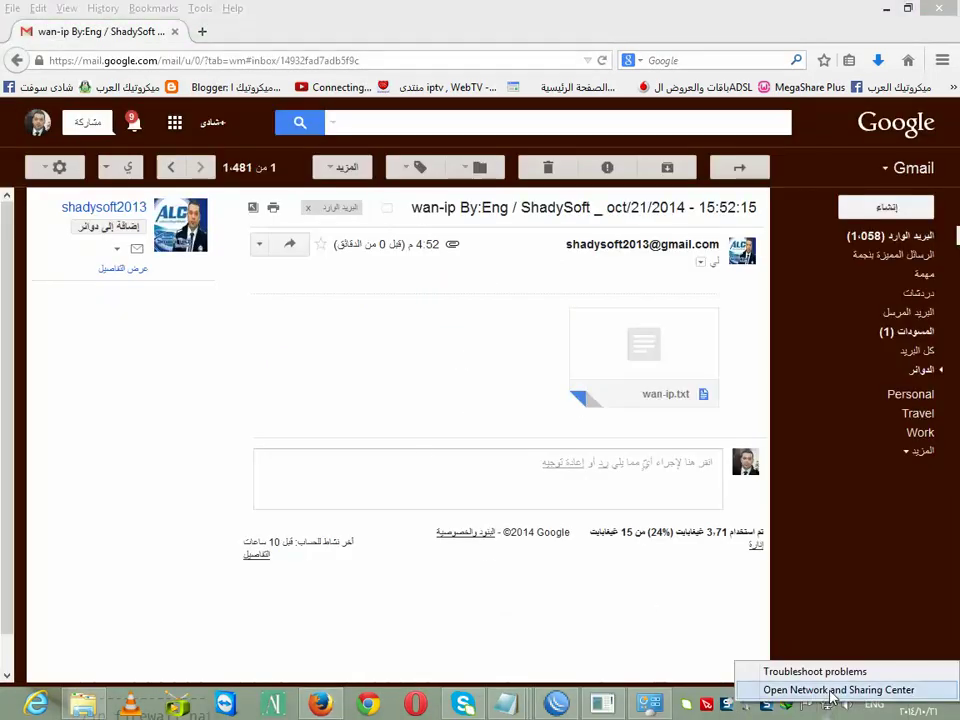
{"action": "left_click", "coordinate": [825, 690]}
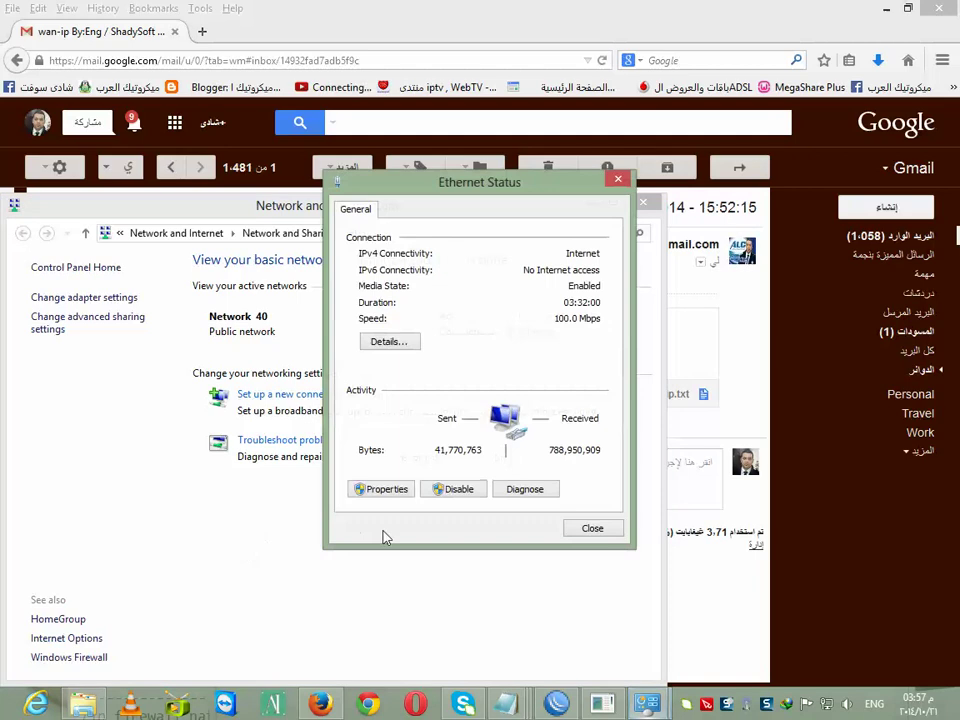
{"action": "left_click", "coordinate": [376, 490]}
{"action": "left_click_drag", "start_coordinate": [614, 372], "coordinate": [614, 394]}
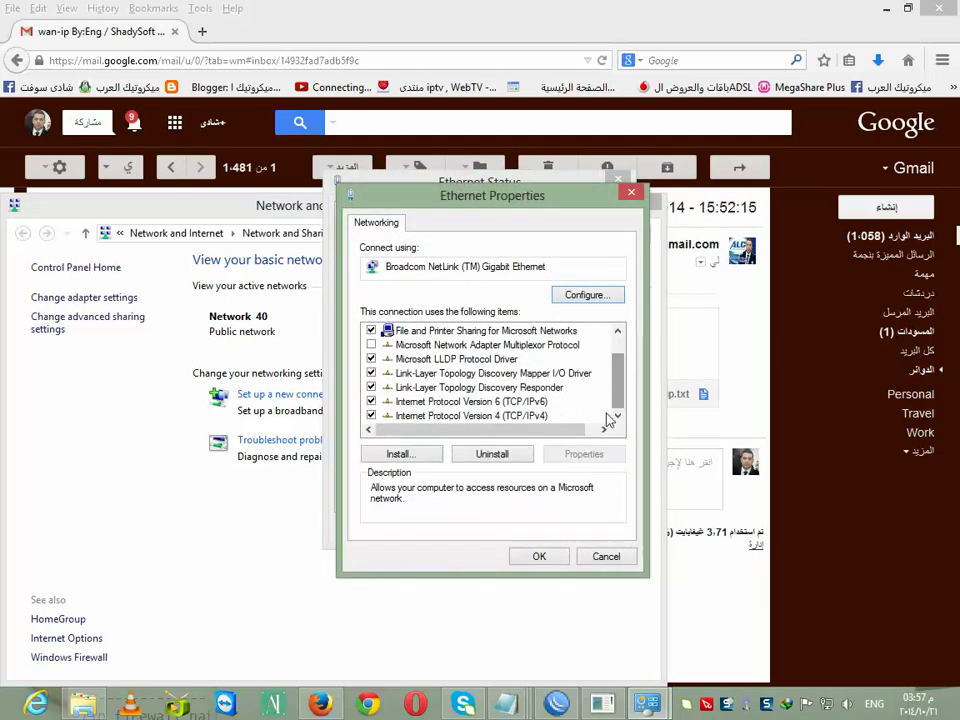
{"action": "double_click", "coordinate": [500, 415]}
{"action": "left_click", "coordinate": [430, 362]}
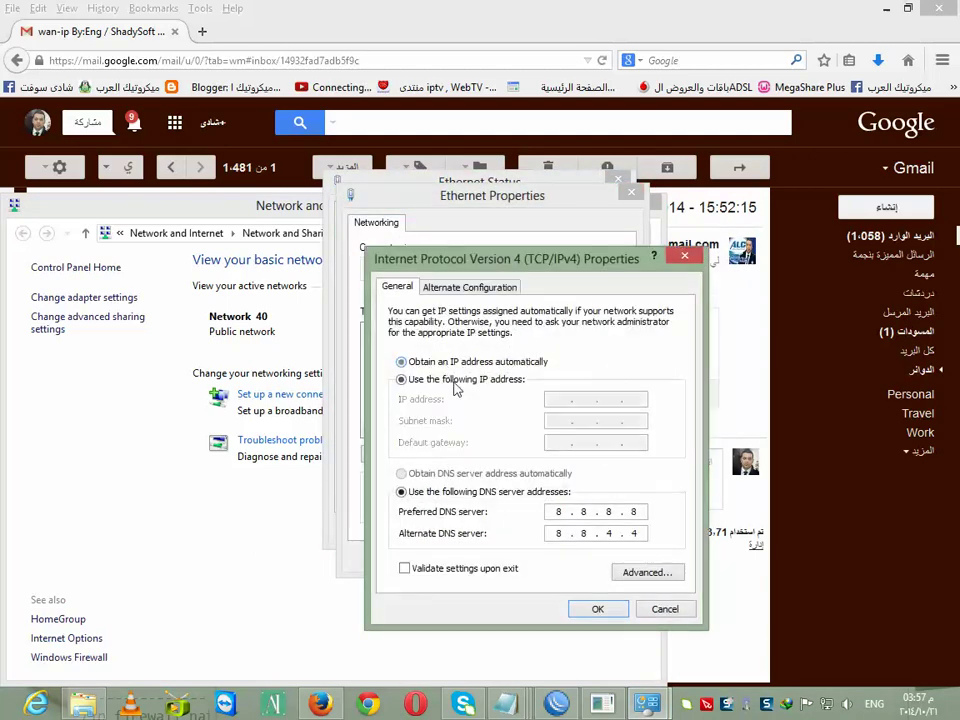
{"action": "left_click", "coordinate": [597, 609]}
{"action": "left_click", "coordinate": [537, 557]}
{"action": "left_click", "coordinate": [625, 530]}
{"action": "left_click", "coordinate": [644, 206]}
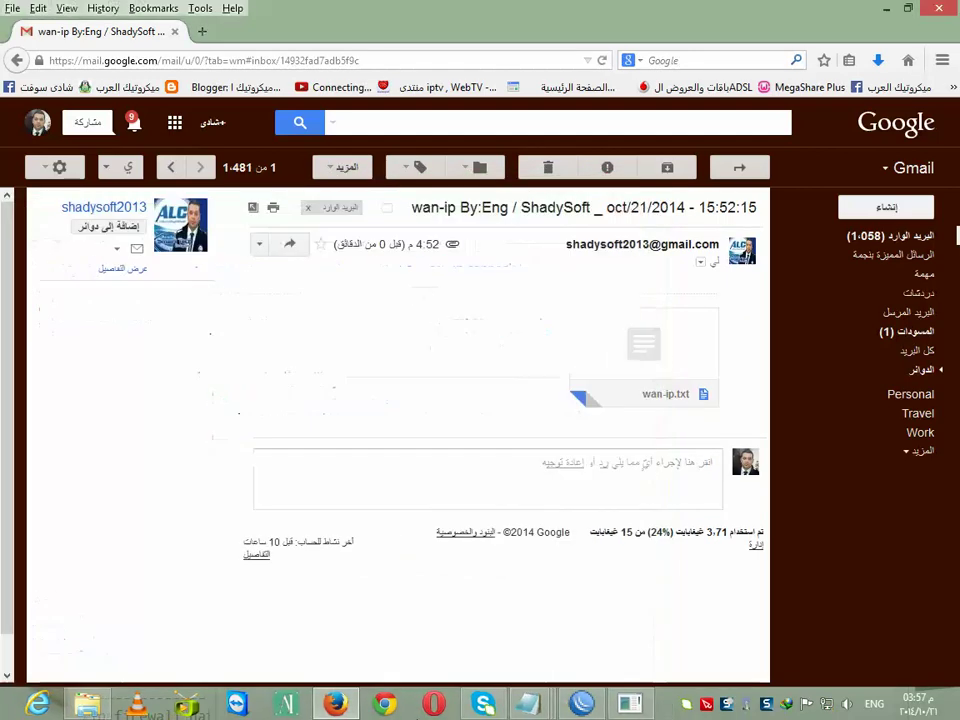
Dismiss the WinBox could-not-connect error and minimize the browser
{"action": "left_click", "coordinate": [598, 705]}
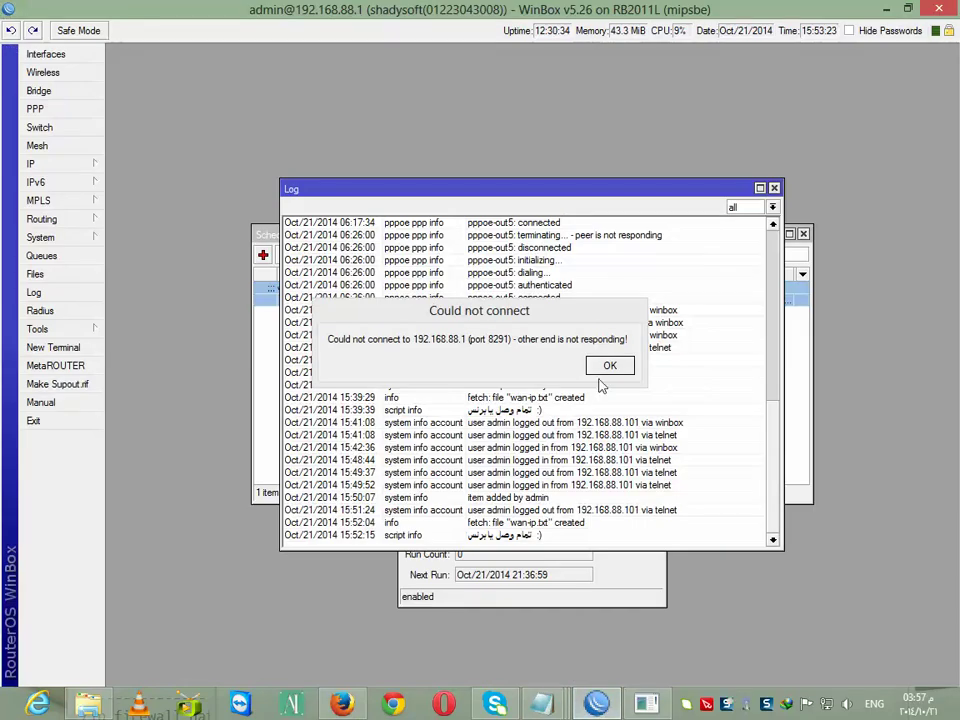
{"action": "left_click", "coordinate": [610, 365]}
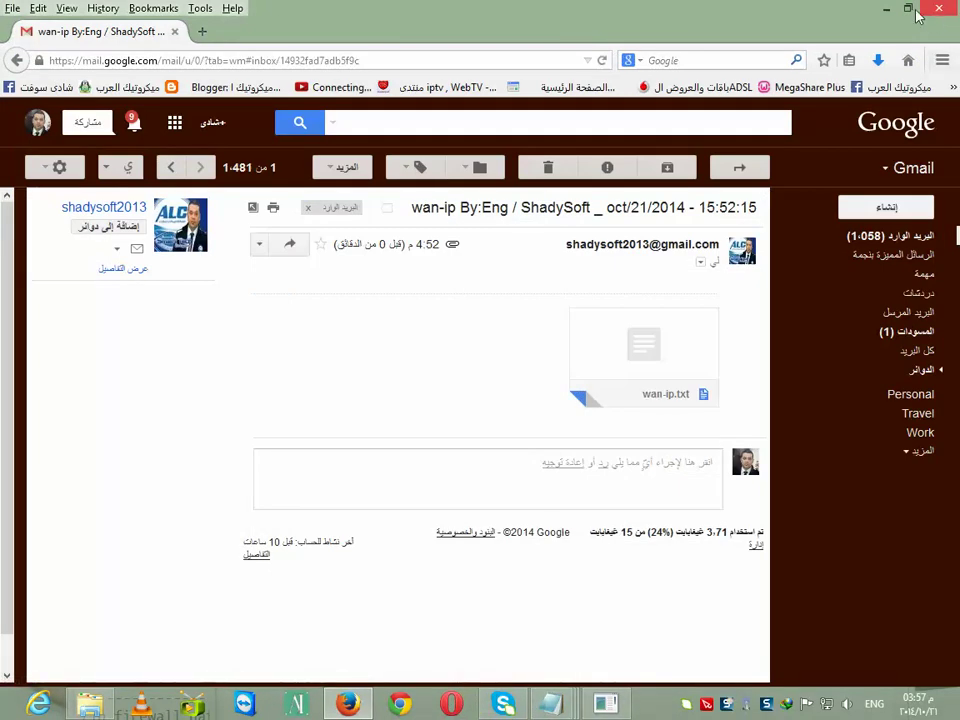
{"action": "left_click", "coordinate": [885, 9]}
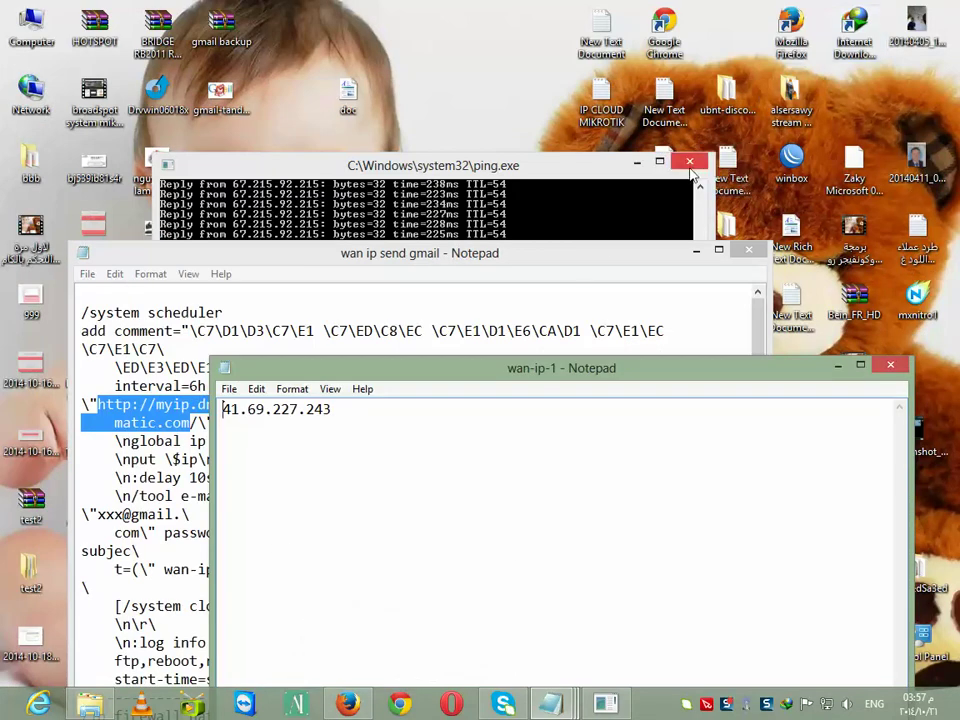
Maximize the 'wan ip send gmail' notes and inspect the myip.dnsomatic fetch URL
{"action": "left_click", "coordinate": [718, 250]}
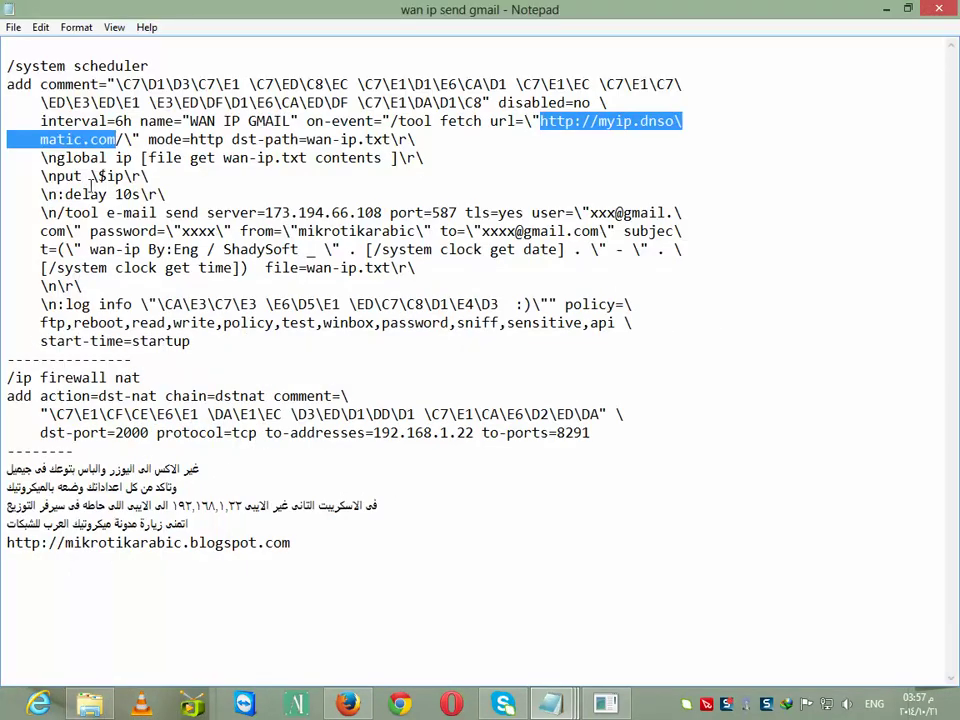
{"action": "left_click", "coordinate": [90, 139]}
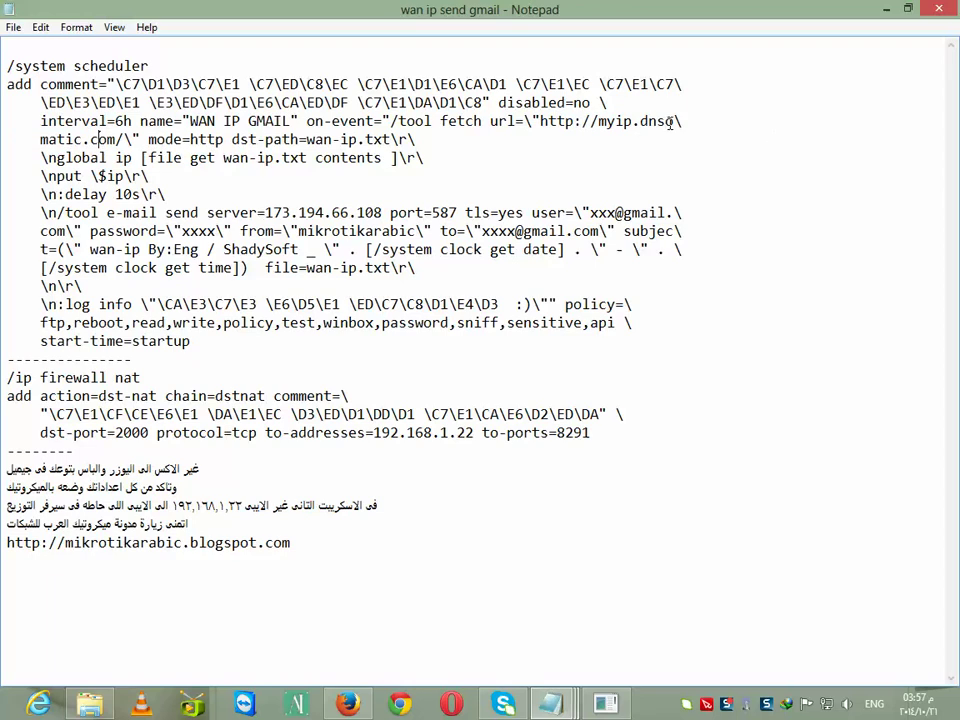
{"action": "left_click_drag", "start_coordinate": [677, 120], "coordinate": [563, 128]}
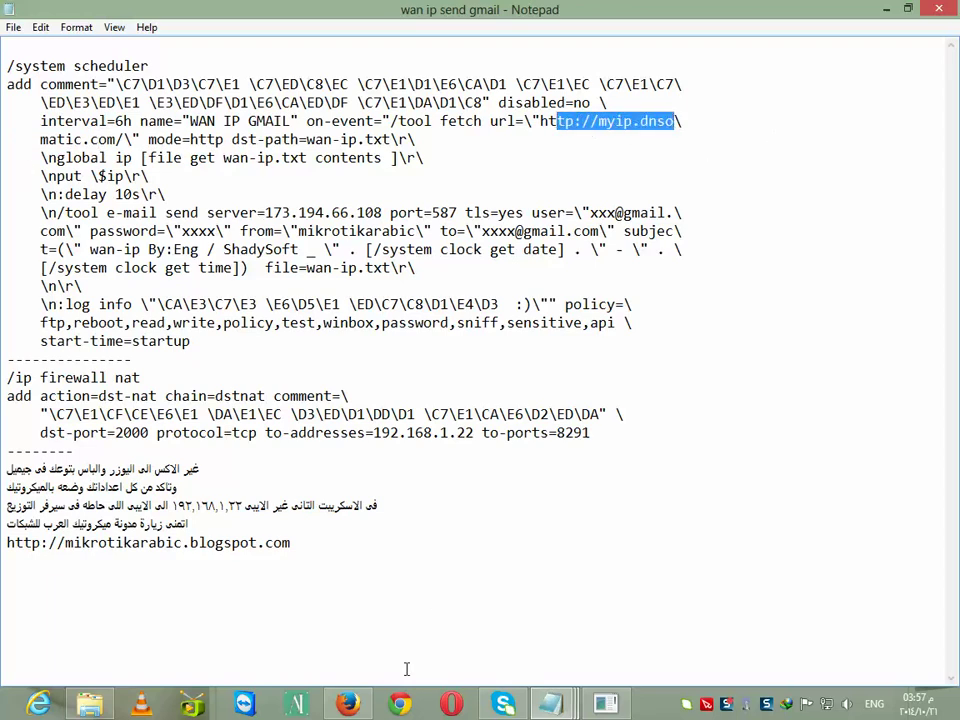
Minimize the notes and Firefox, then launch WinBox from the desktop
{"action": "left_click", "coordinate": [881, 10]}
{"action": "left_click", "coordinate": [350, 705]}
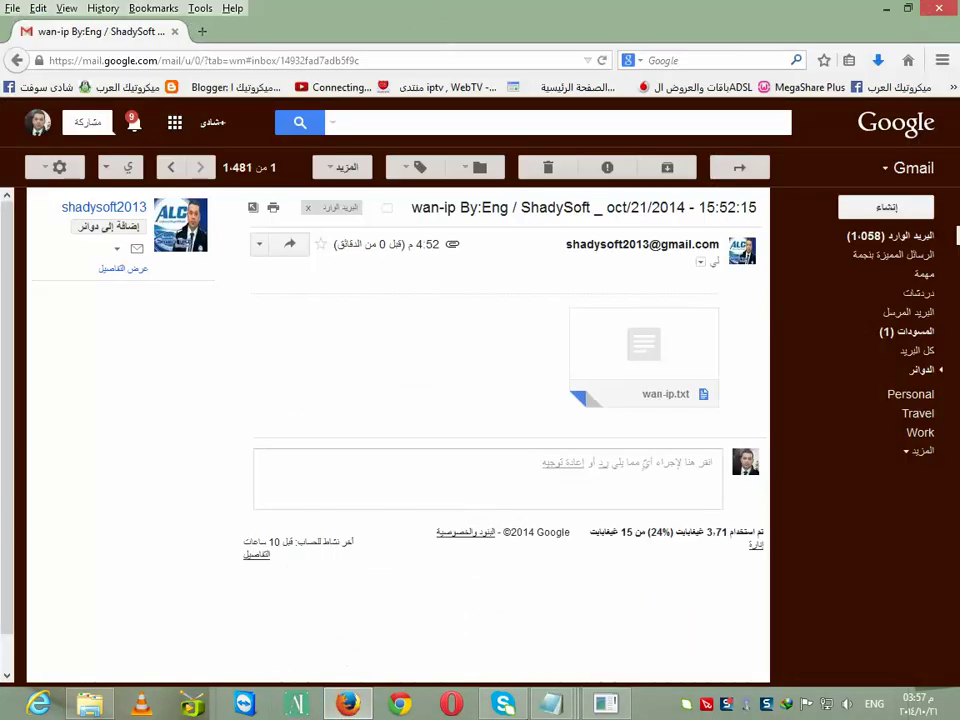
{"action": "left_click", "coordinate": [886, 8]}
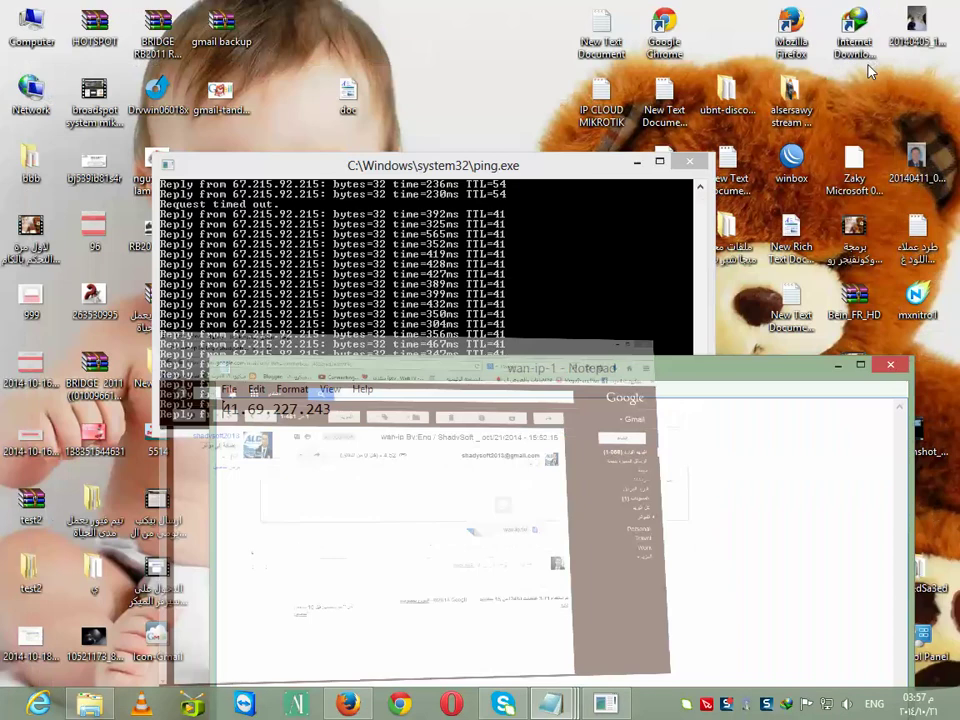
{"action": "double_click", "coordinate": [811, 168]}
Log in and review the 67.215.92.215 routing rule, keeping lookup table to_wan1
{"action": "left_click", "coordinate": [450, 151]}
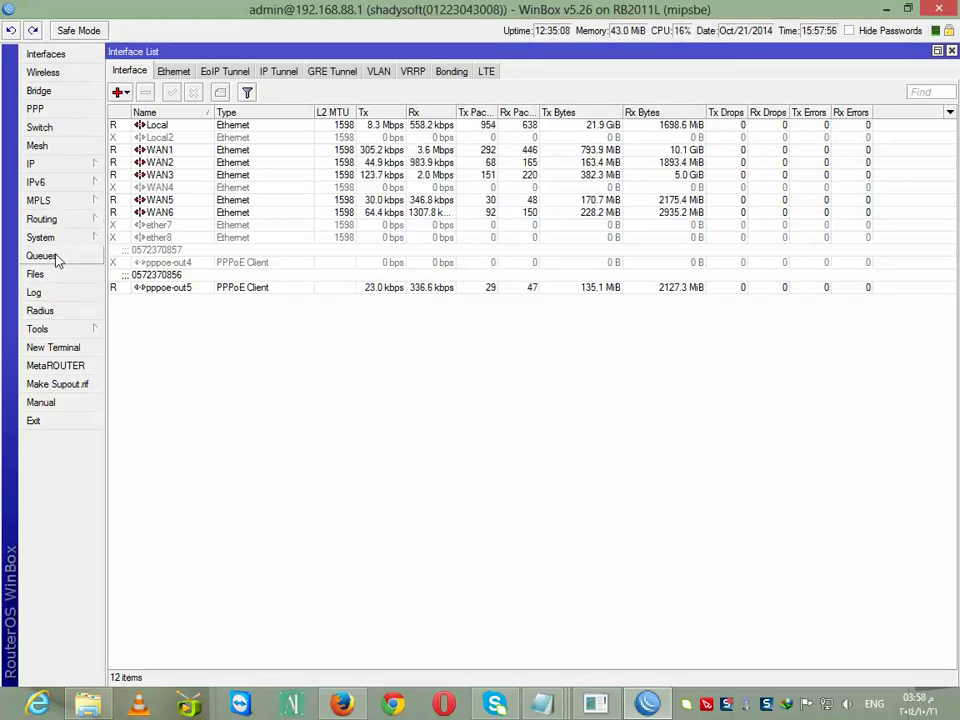
{"action": "left_click", "coordinate": [154, 151]}
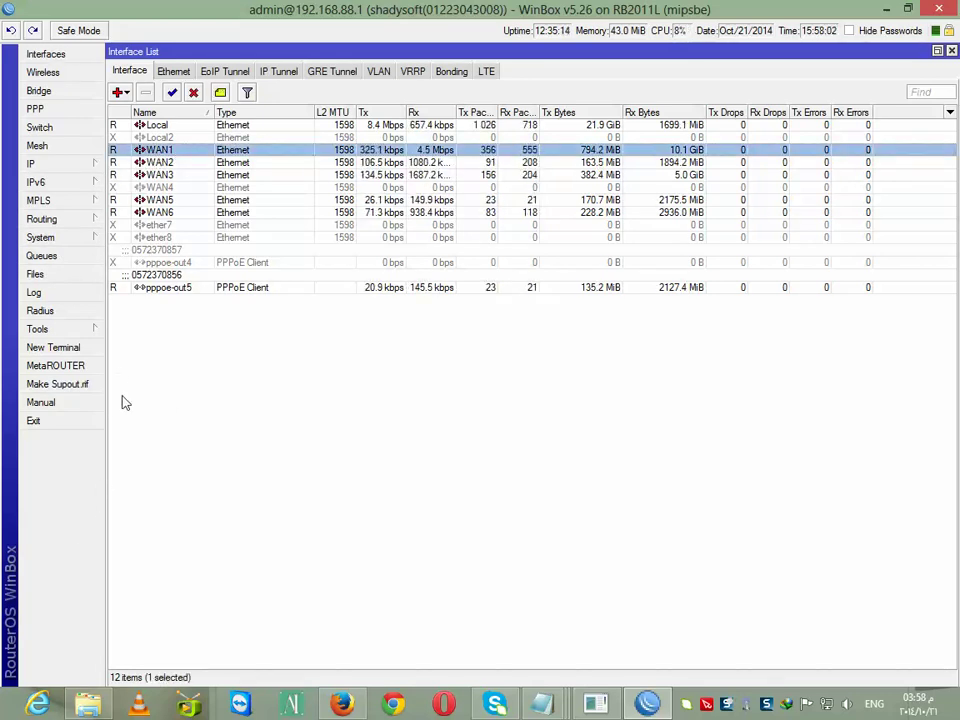
{"action": "left_click", "coordinate": [60, 168]}
{"action": "left_click", "coordinate": [156, 403]}
{"action": "left_click", "coordinate": [355, 244]}
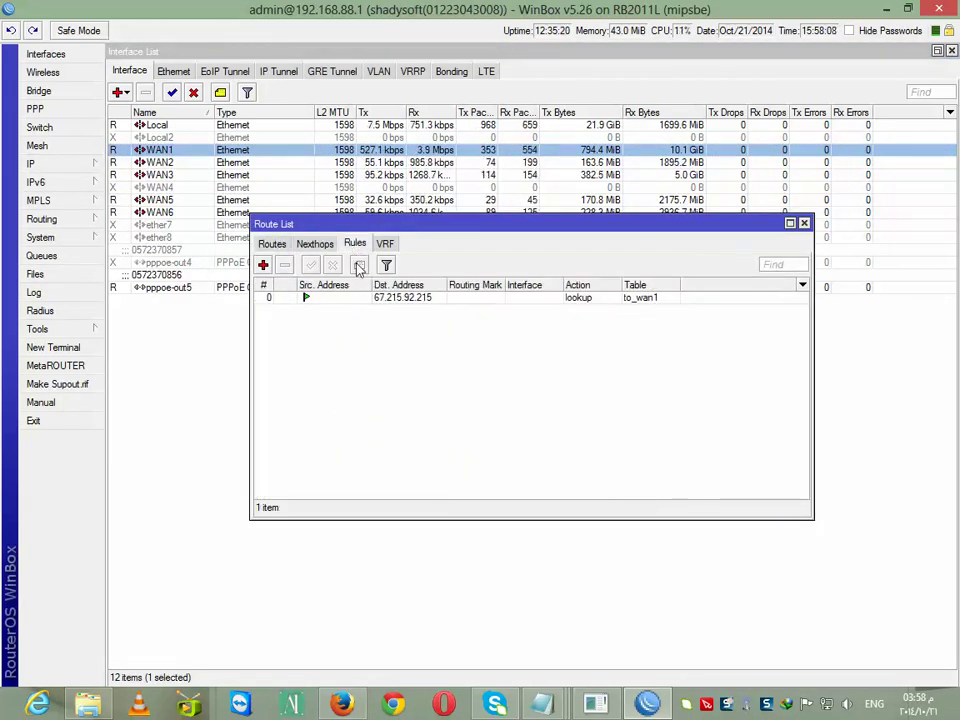
{"action": "double_click", "coordinate": [352, 304]}
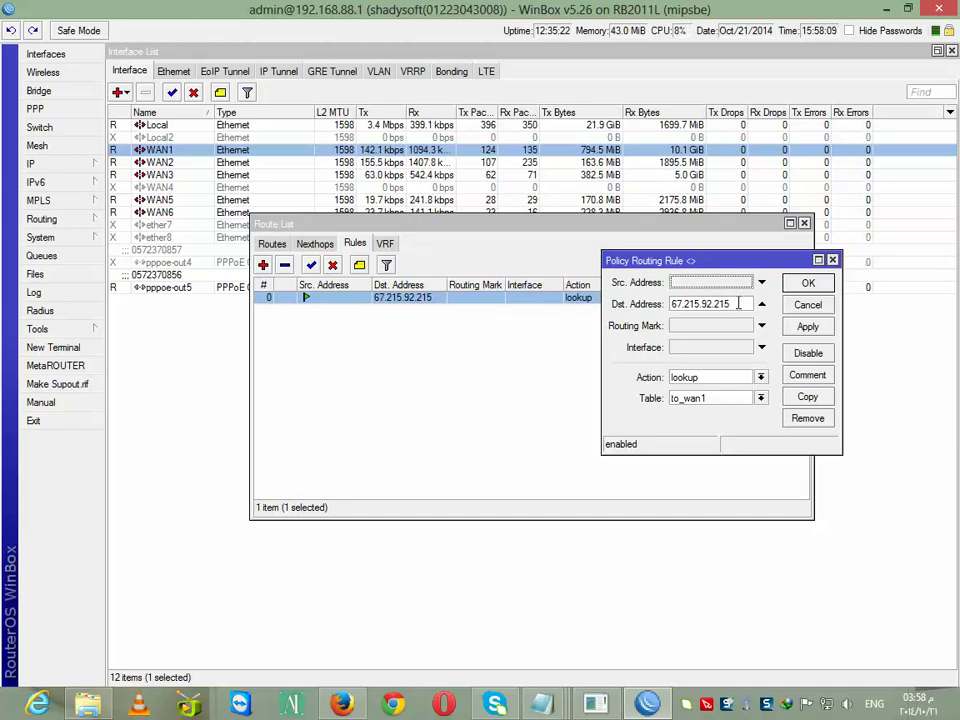
{"action": "left_click_drag", "start_coordinate": [736, 304], "coordinate": [672, 304]}
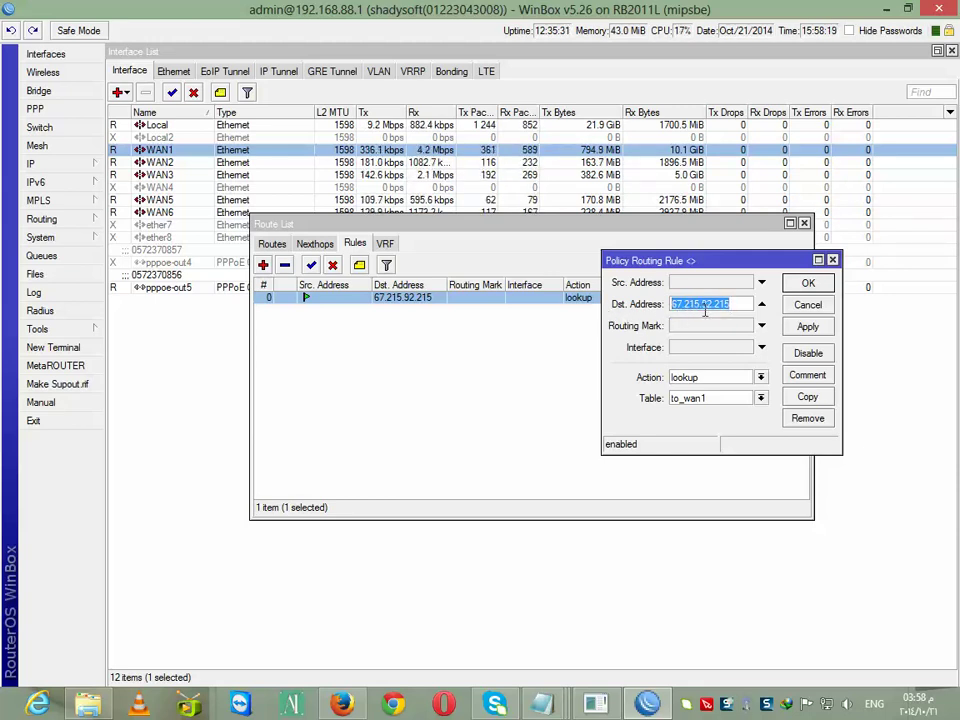
{"action": "left_click", "coordinate": [761, 399]}
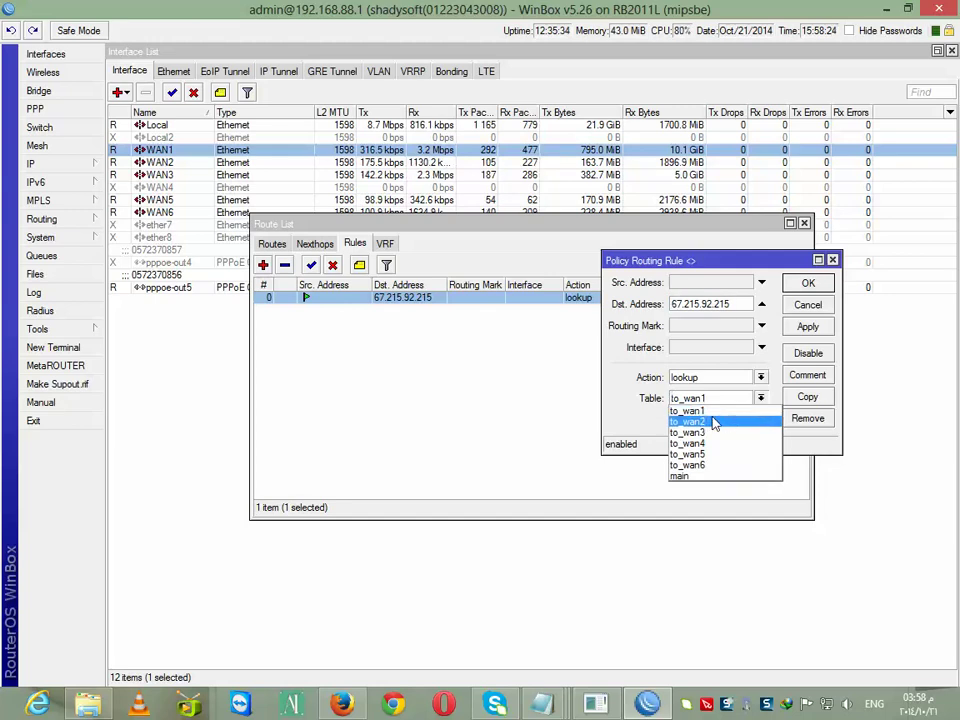
{"action": "left_click", "coordinate": [729, 410]}
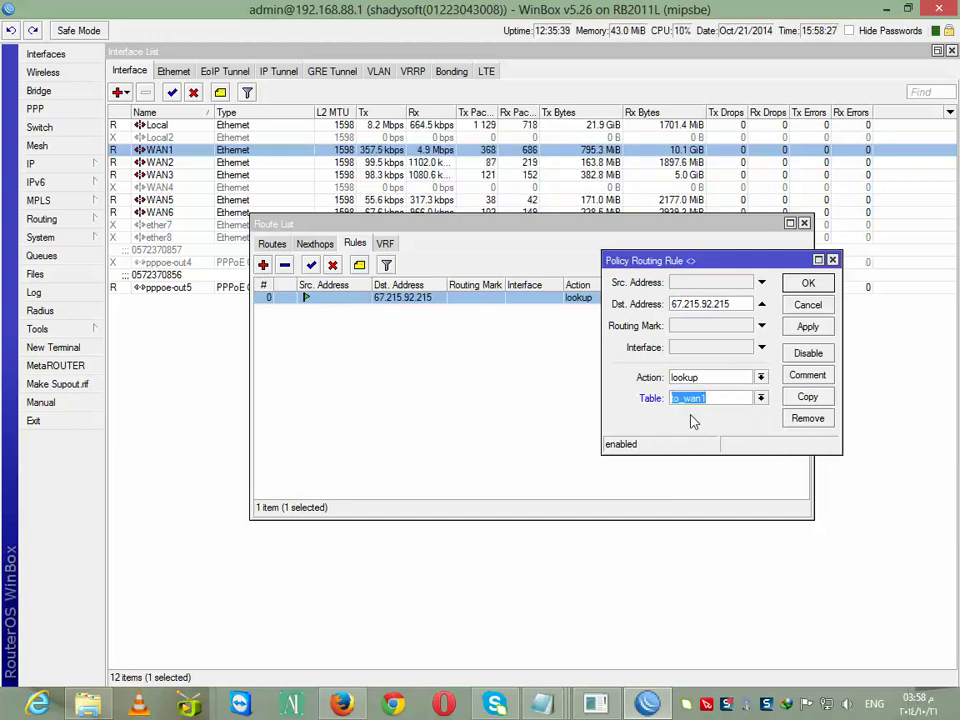
{"action": "left_click", "coordinate": [813, 284]}
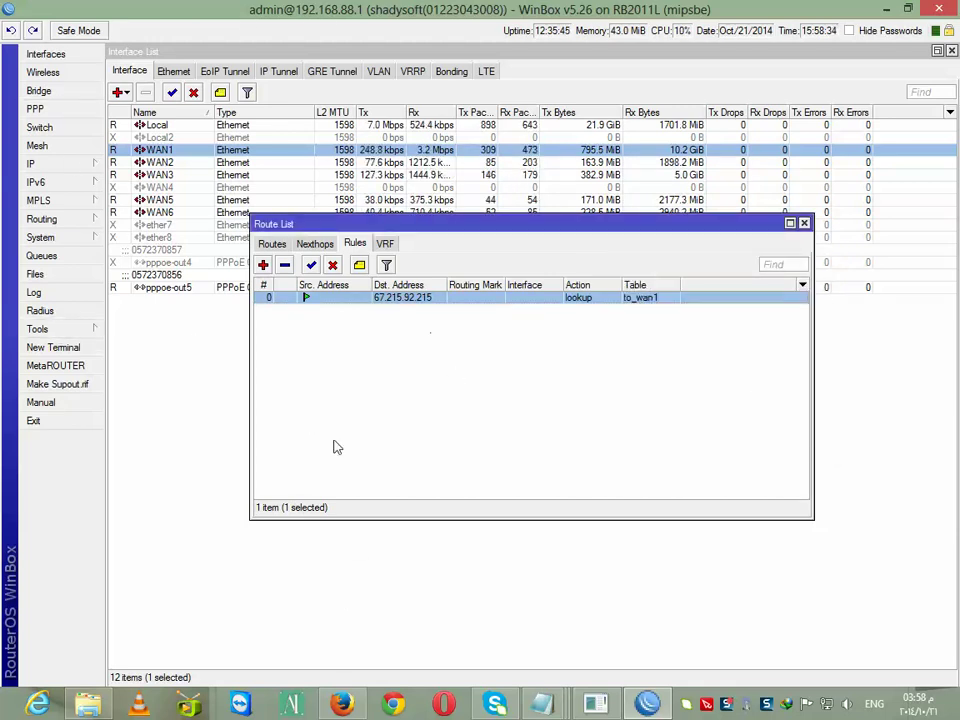
Inspect WAN1's Line1 address 166.166.166.11/24, then start a new Firefox tab
{"action": "left_click", "coordinate": [48, 166]}
{"action": "left_click", "coordinate": [214, 207]}
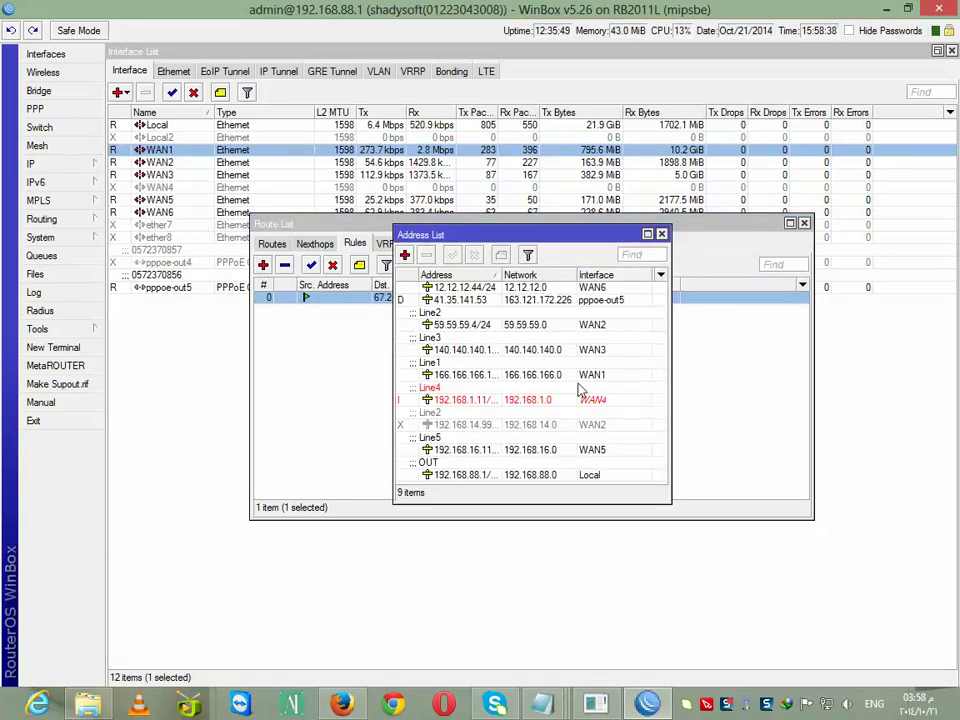
{"action": "left_click", "coordinate": [471, 377]}
{"action": "double_click", "coordinate": [476, 380]}
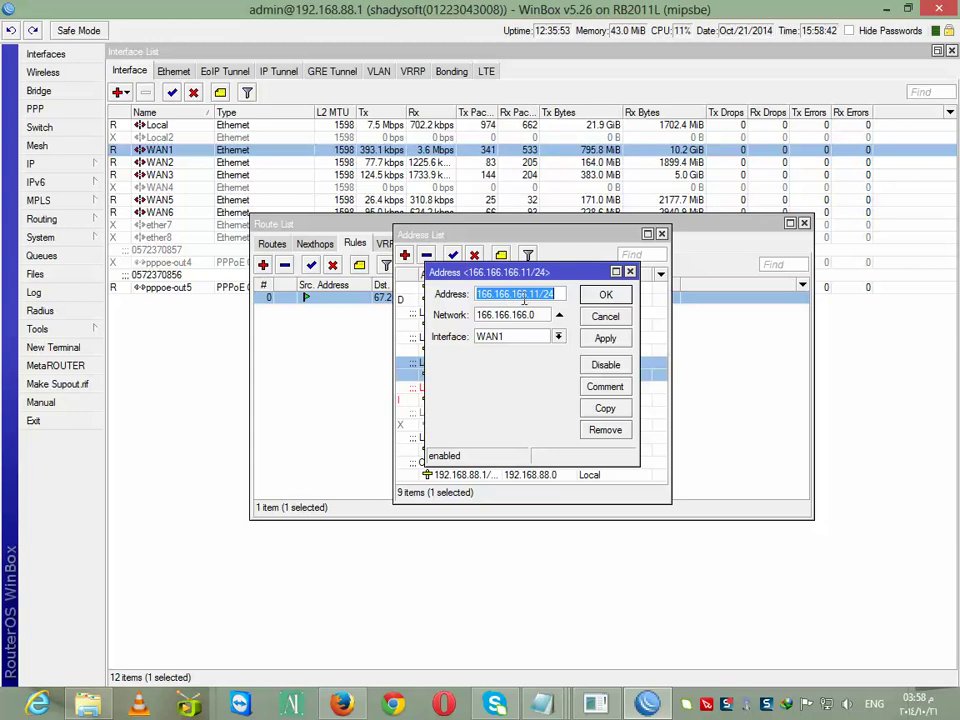
{"action": "left_click", "coordinate": [342, 704]}
{"action": "left_click", "coordinate": [202, 31]}
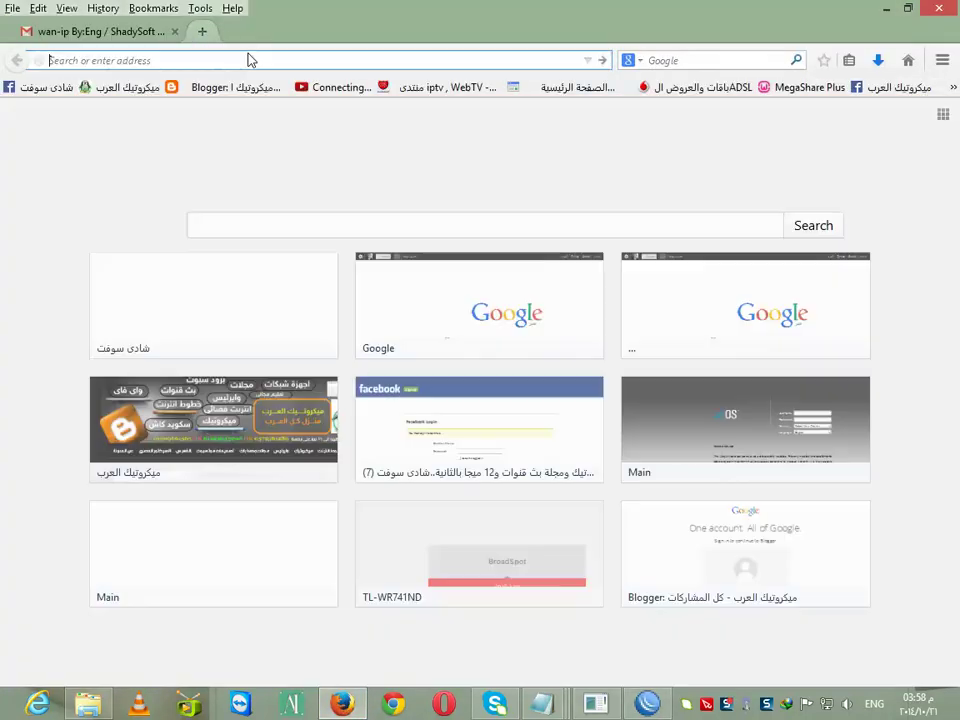
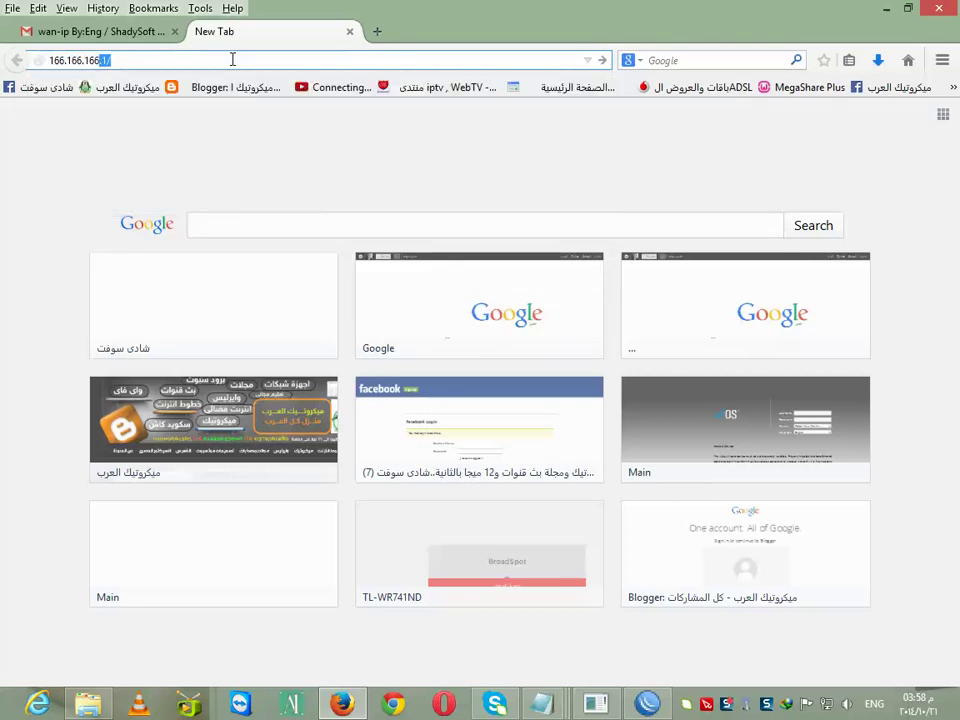
Load the ADSL router page at 166.166.166.1 and log in with its credentials
{"action": "key", "text": "Escape"}
{"action": "key", "text": "BackSpace"}
{"action": "key", "text": "Return"}
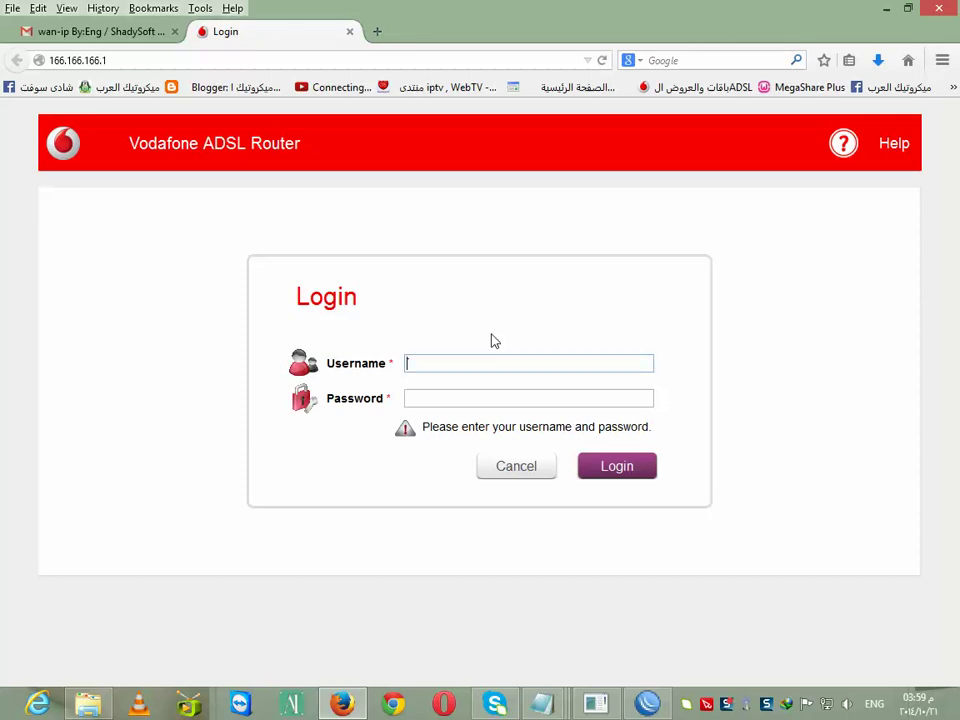
{"action": "double_click", "coordinate": [424, 366]}
{"action": "right_click", "coordinate": [424, 369]}
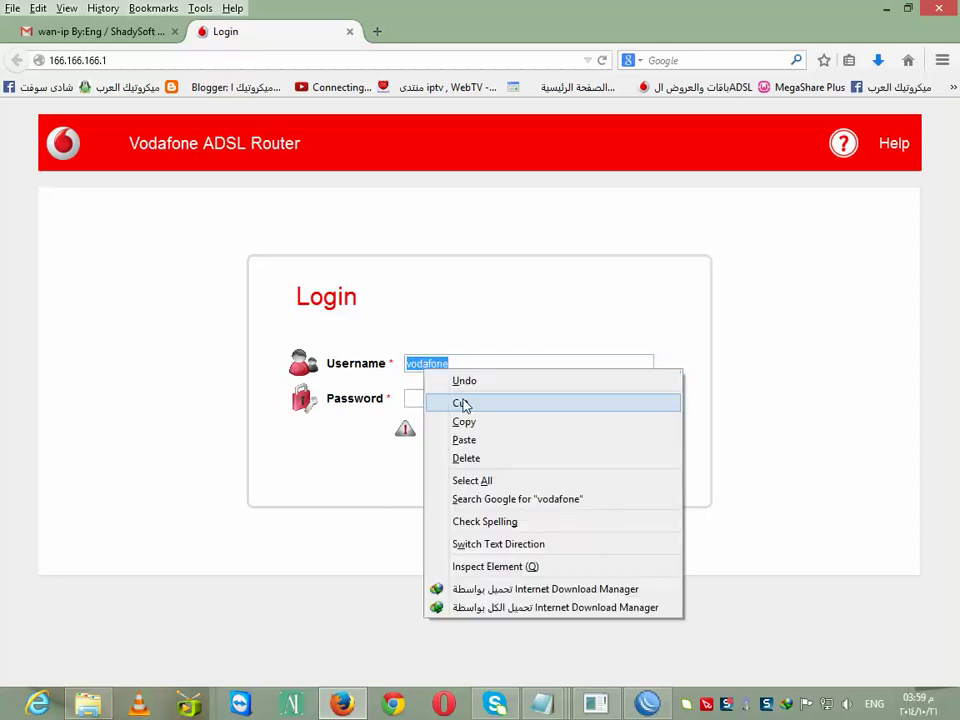
{"action": "left_click", "coordinate": [444, 421]}
{"action": "left_click", "coordinate": [431, 399]}
{"action": "right_click", "coordinate": [431, 399]}
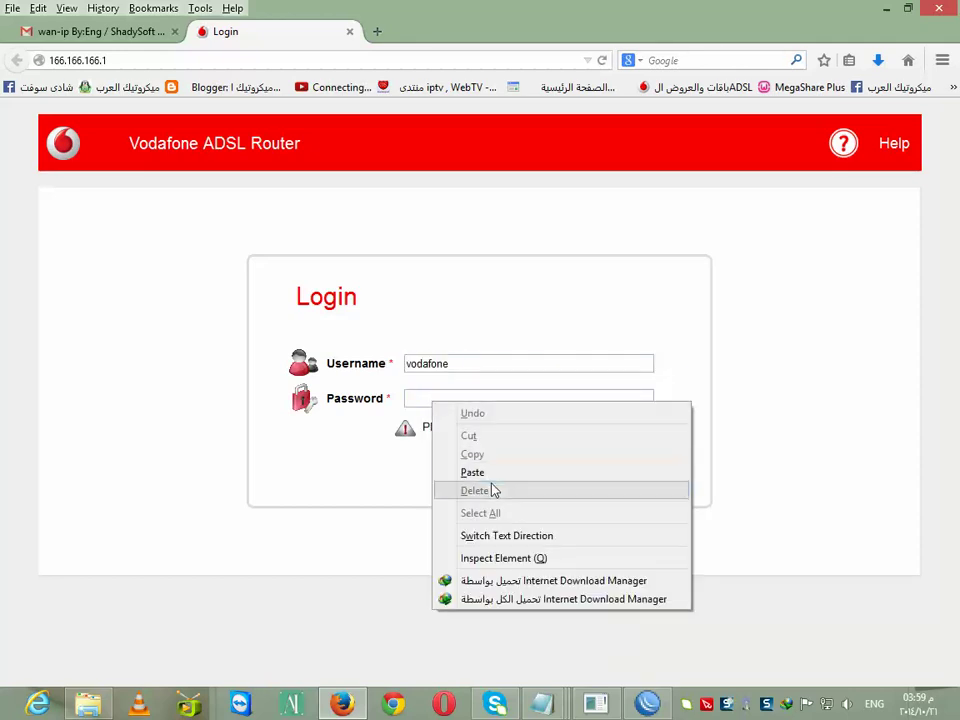
{"action": "left_click", "coordinate": [490, 474]}
{"action": "left_click", "coordinate": [632, 478]}
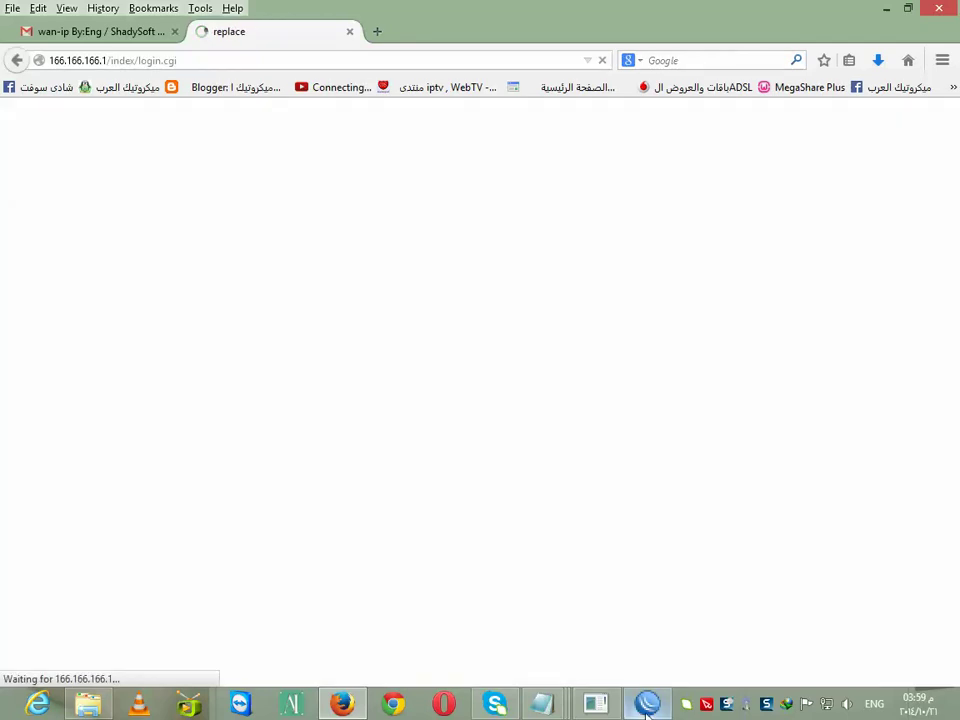
Open the router's Advanced > NAT > DMZ page with host address 166.166.166.11
{"action": "left_click", "coordinate": [645, 709]}
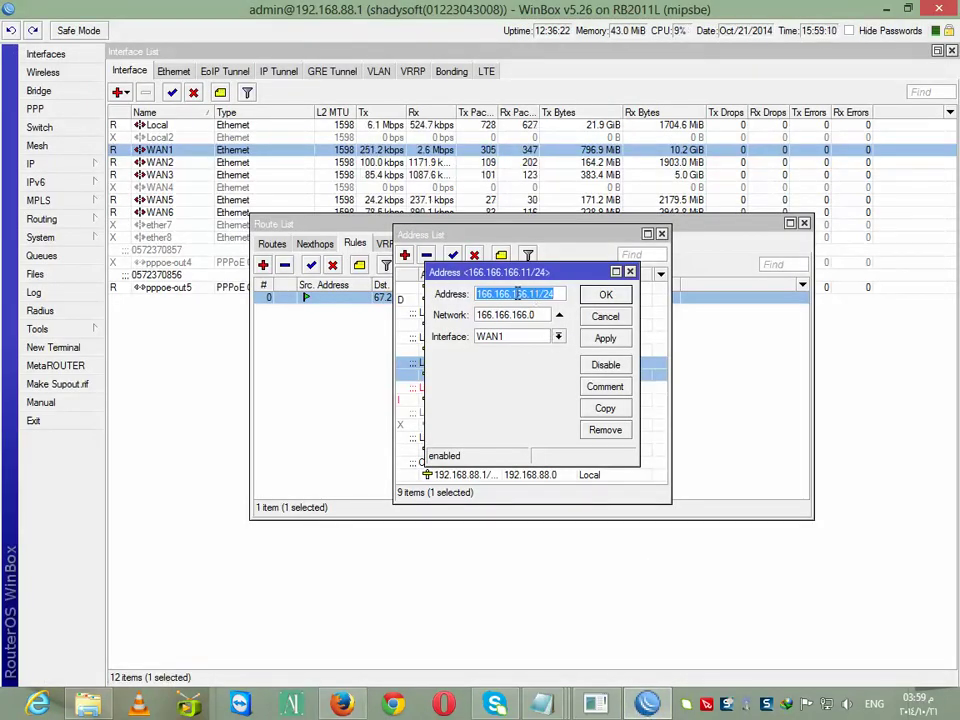
{"action": "left_click", "coordinate": [342, 704]}
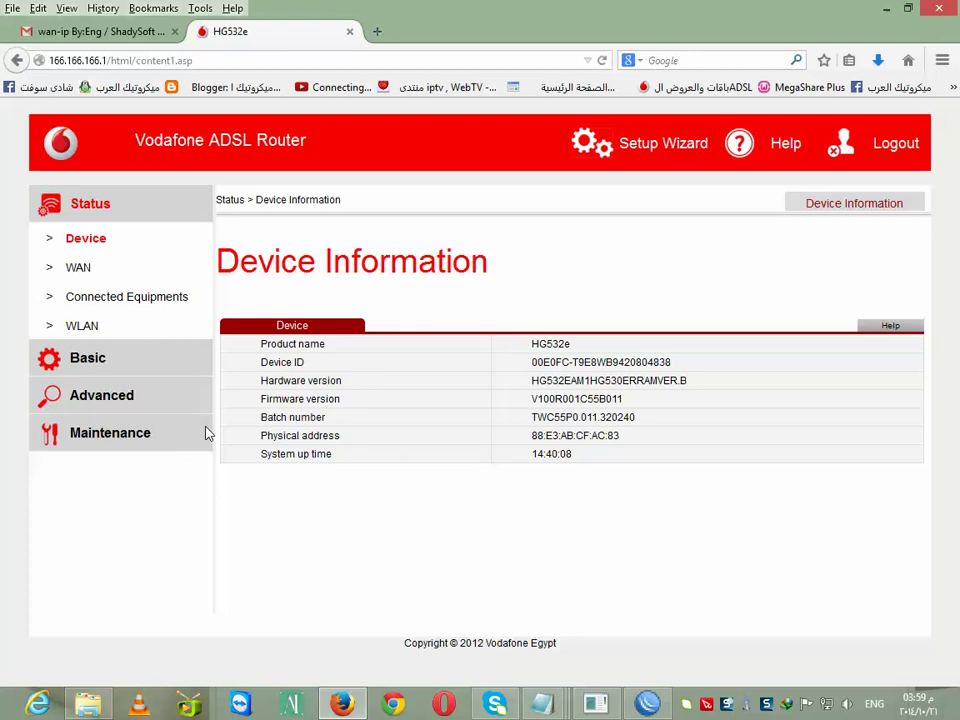
{"action": "left_click", "coordinate": [100, 396]}
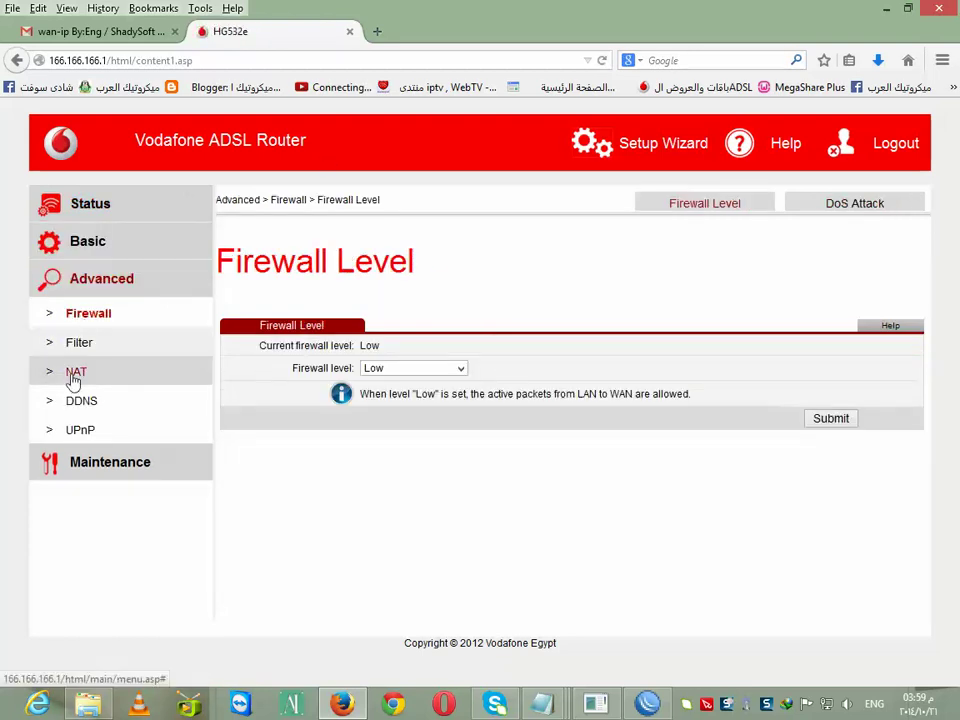
{"action": "left_click", "coordinate": [73, 376]}
{"action": "left_click", "coordinate": [489, 234]}
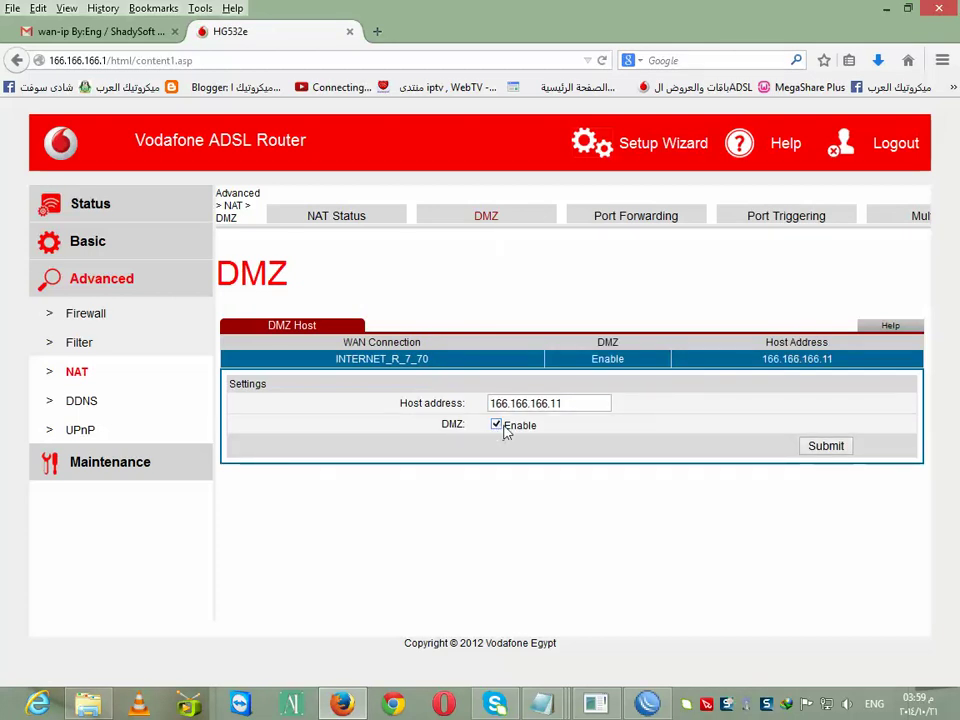
{"action": "left_click_drag", "start_coordinate": [570, 403], "coordinate": [463, 409]}
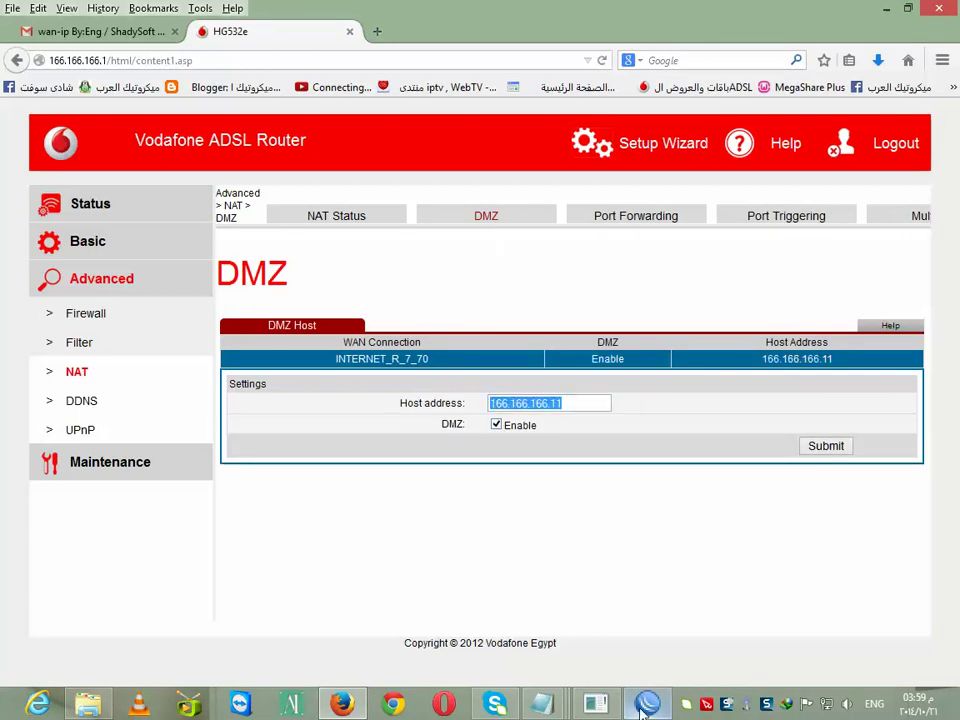
Compare the DMZ page against WinBox, ending back in the WinBox session
{"action": "left_click", "coordinate": [647, 703]}
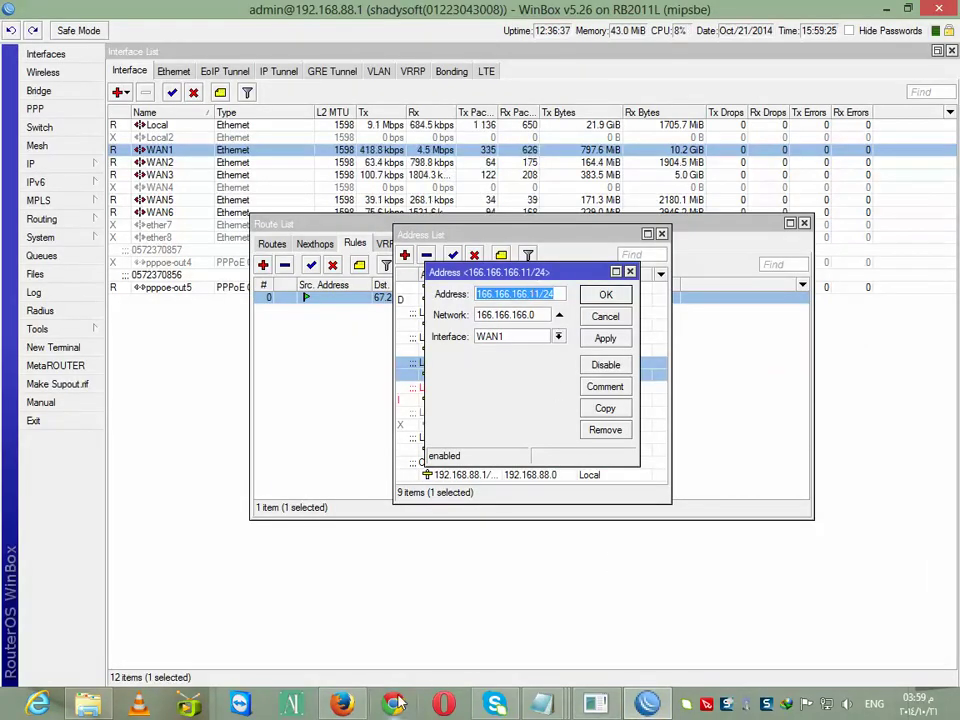
{"action": "left_click", "coordinate": [342, 703]}
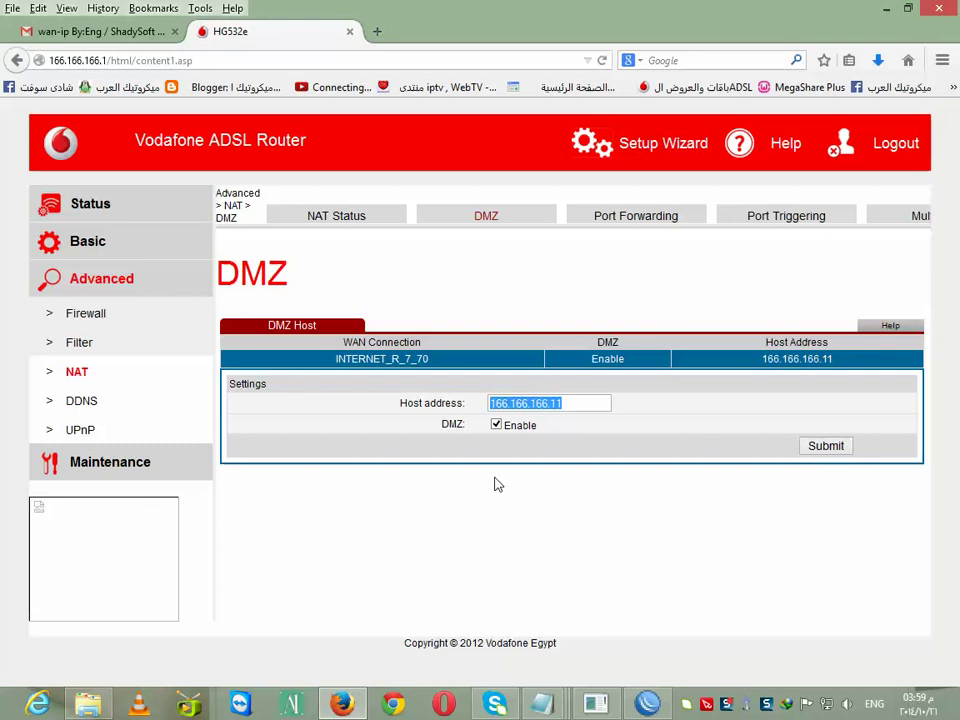
{"action": "left_click", "coordinate": [647, 704]}
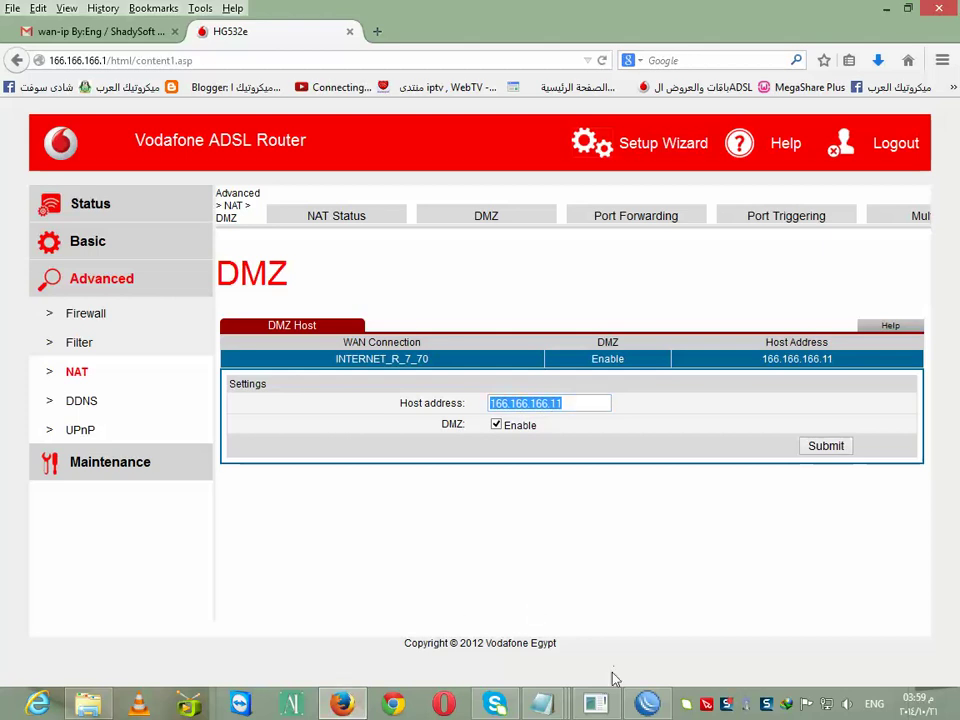
{"action": "left_click", "coordinate": [647, 704]}
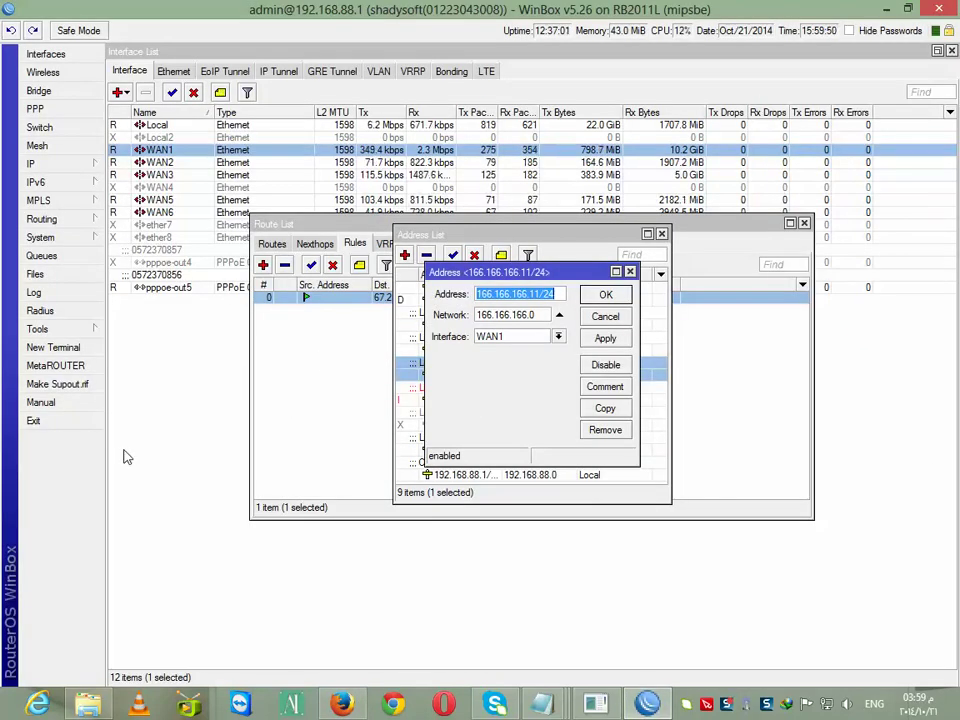
Open the Ethernet adapter's IPv4 properties from Network and Sharing Center
{"action": "right_click", "coordinate": [826, 706]}
{"action": "left_click", "coordinate": [826, 690]}
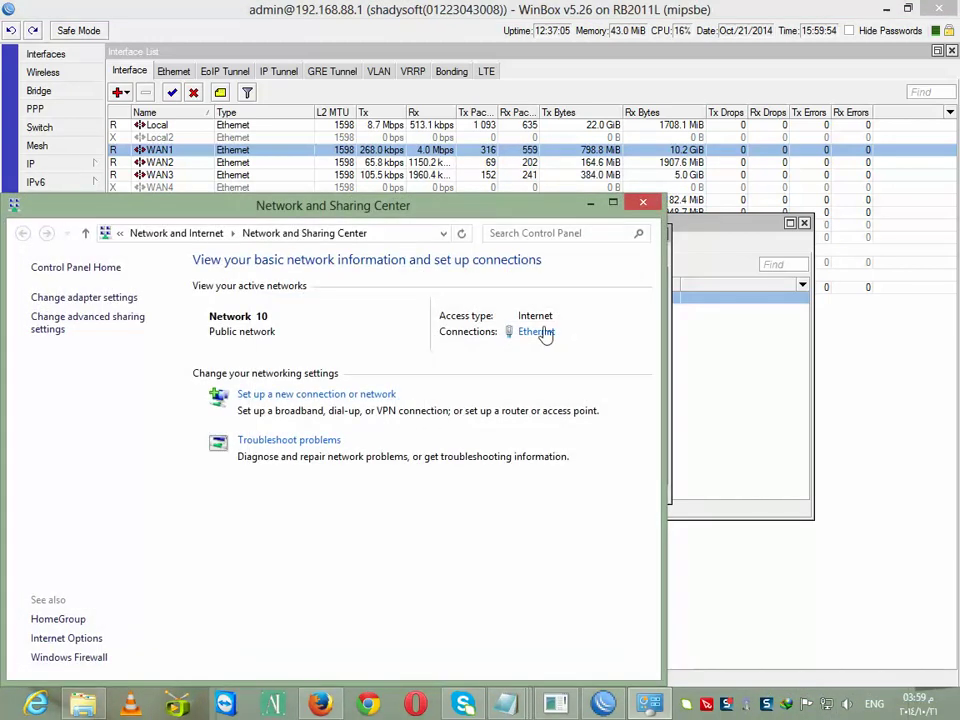
{"action": "left_click", "coordinate": [537, 331]}
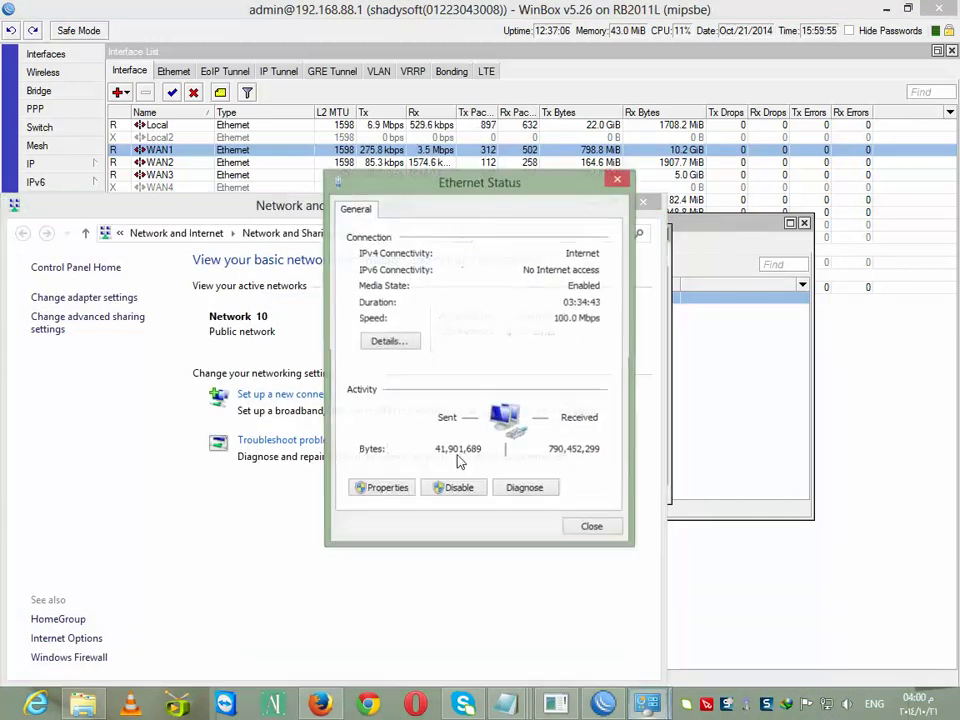
{"action": "left_click", "coordinate": [380, 489]}
{"action": "scroll", "coordinate": [563, 426], "scroll_direction": "down", "scroll_amount": 2}
{"action": "double_click", "coordinate": [552, 415]}
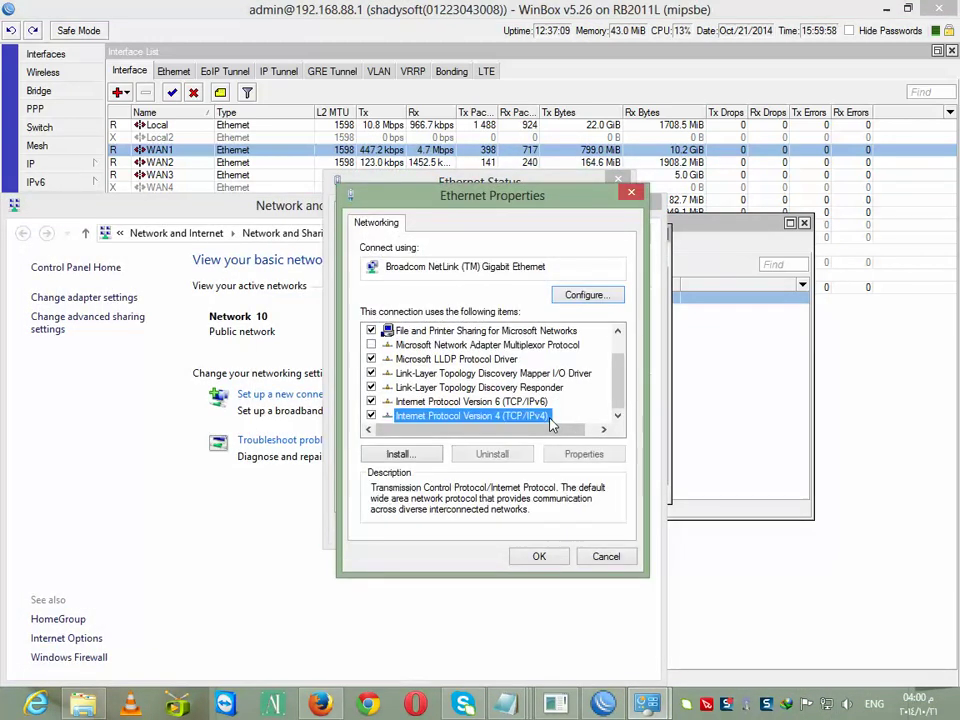
Set static IP 59.59.59.33, mask 255.255.255.0, gateway 59.59.59.1, and save
{"action": "left_click", "coordinate": [402, 379]}
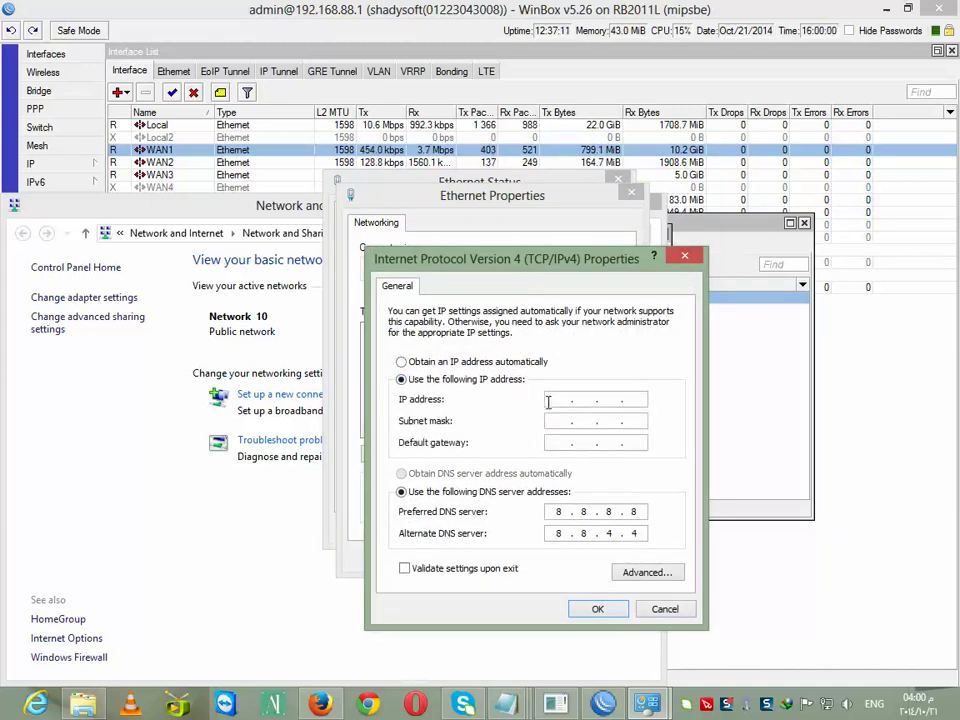
{"action": "type", "text": "59 . 59 . 5"}
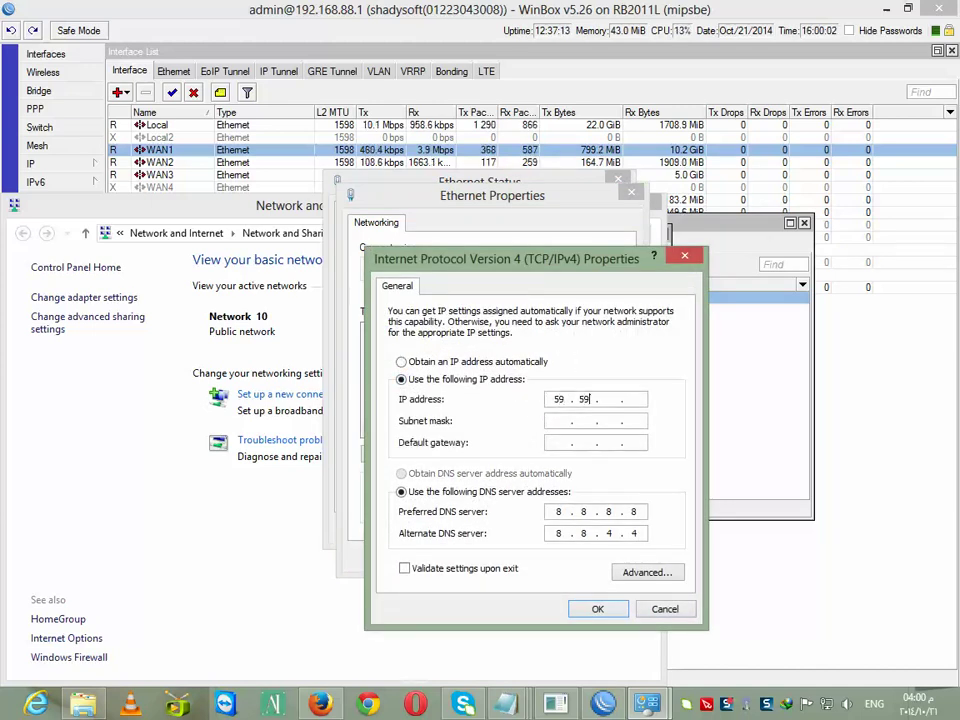
{"action": "type", "text": "9 . 33"}
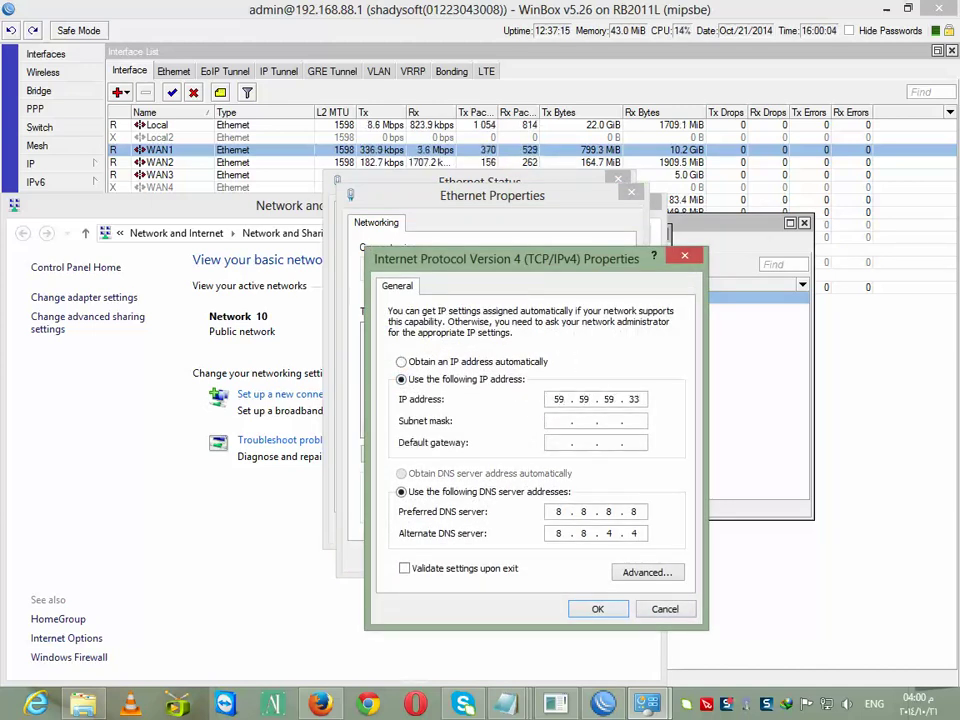
{"action": "key", "text": "Tab"}
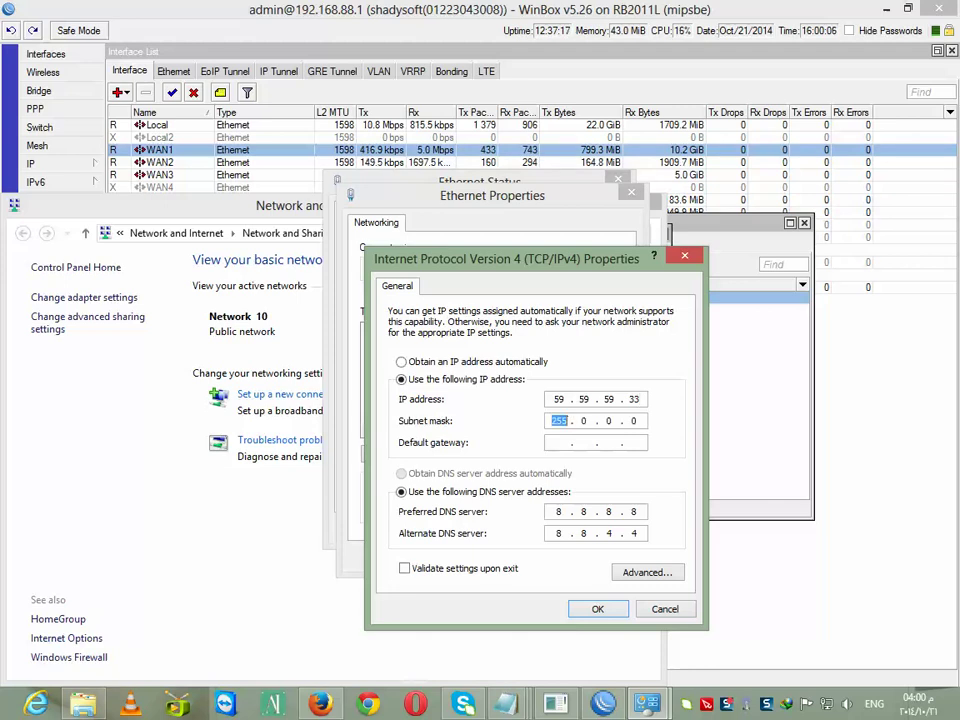
{"action": "type", "text": "255 . 255 . 255"}
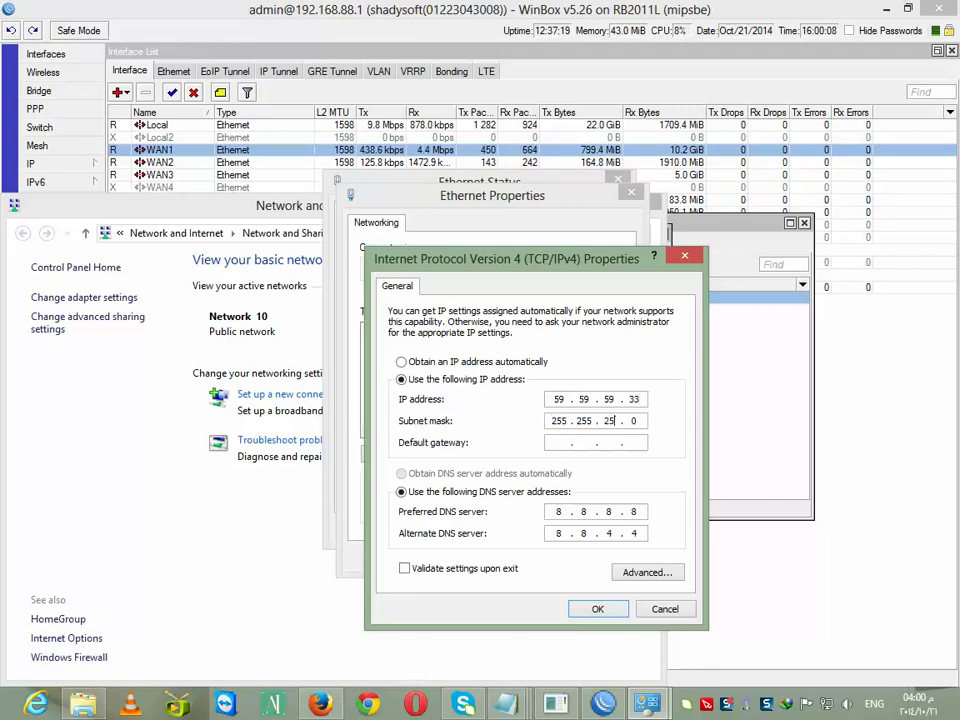
{"action": "key", "text": "Tab"}
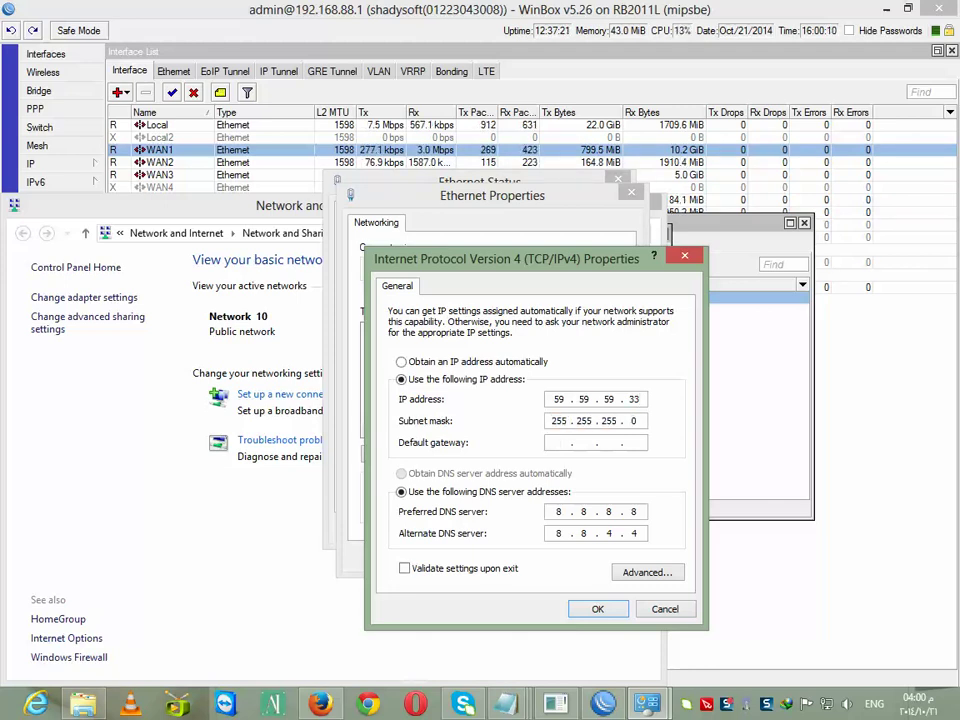
{"action": "type", "text": "59.593"}
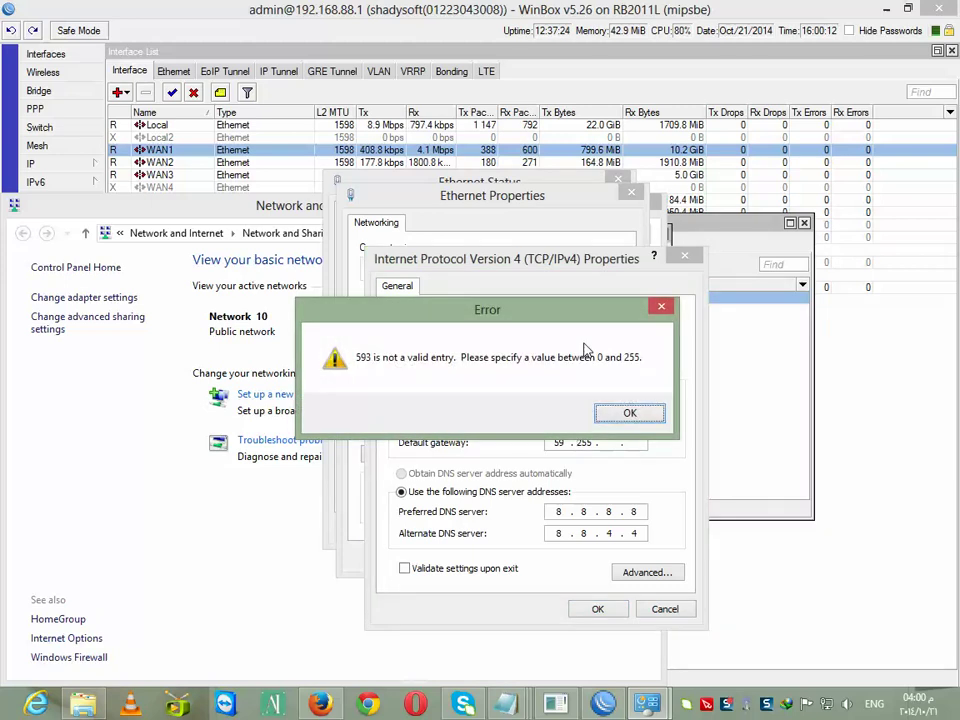
{"action": "key", "text": "Return"}
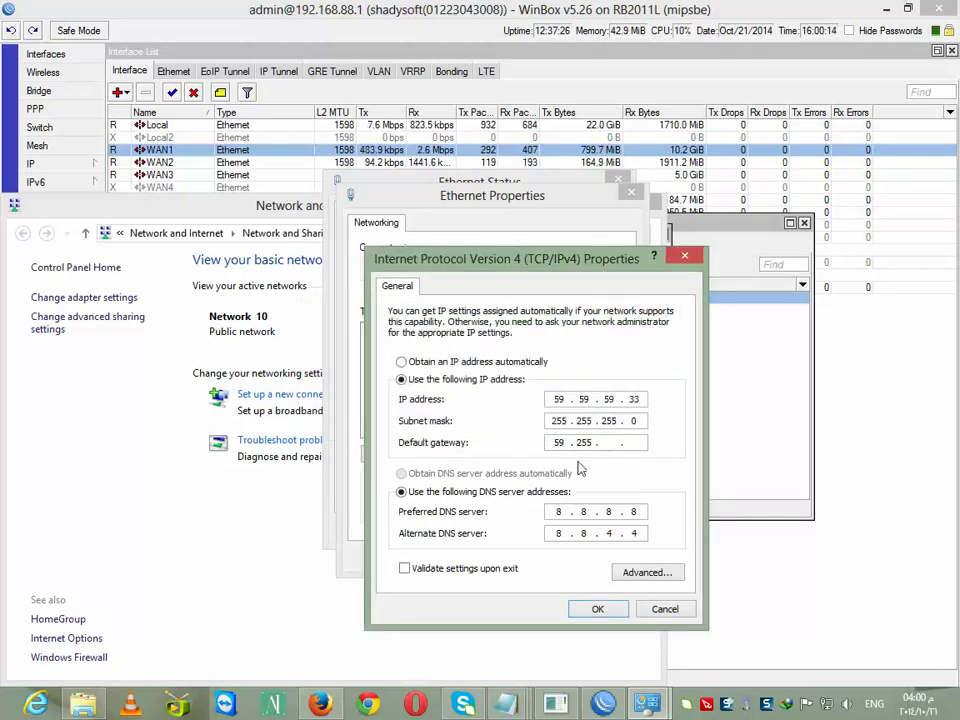
{"action": "type", "text": "59.59"}
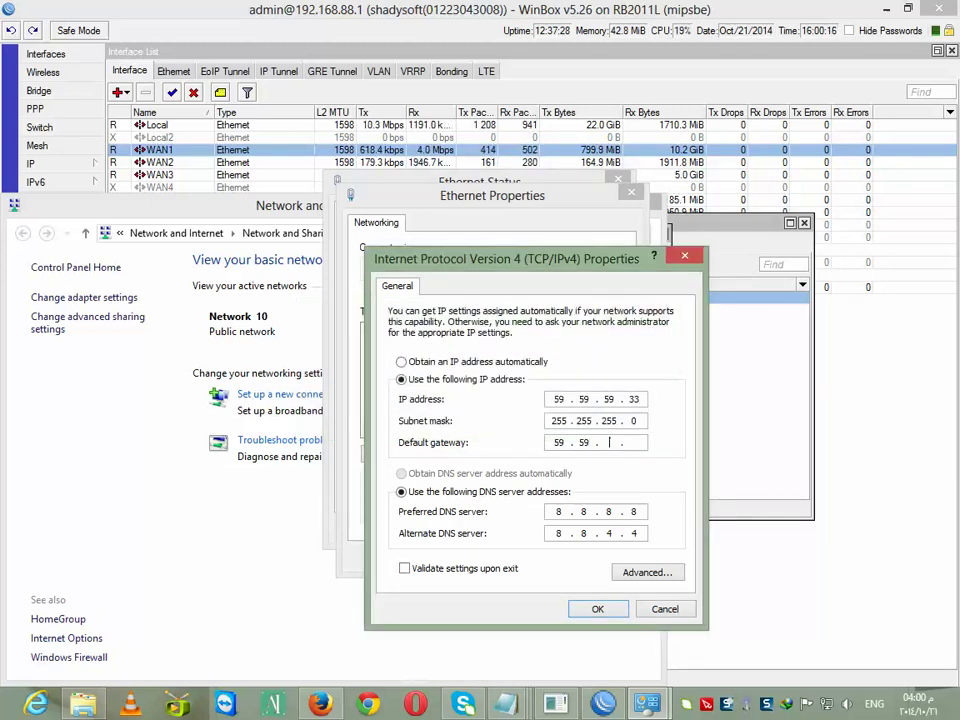
{"action": "type", "text": ".1"}
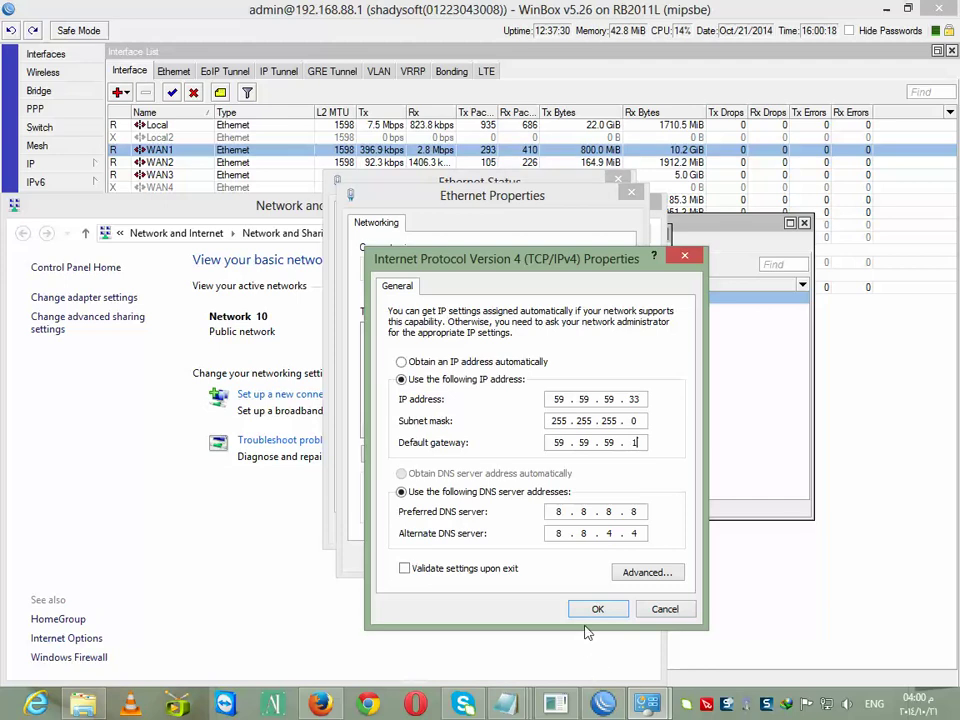
{"action": "left_click", "coordinate": [597, 609]}
{"action": "left_click", "coordinate": [540, 556]}
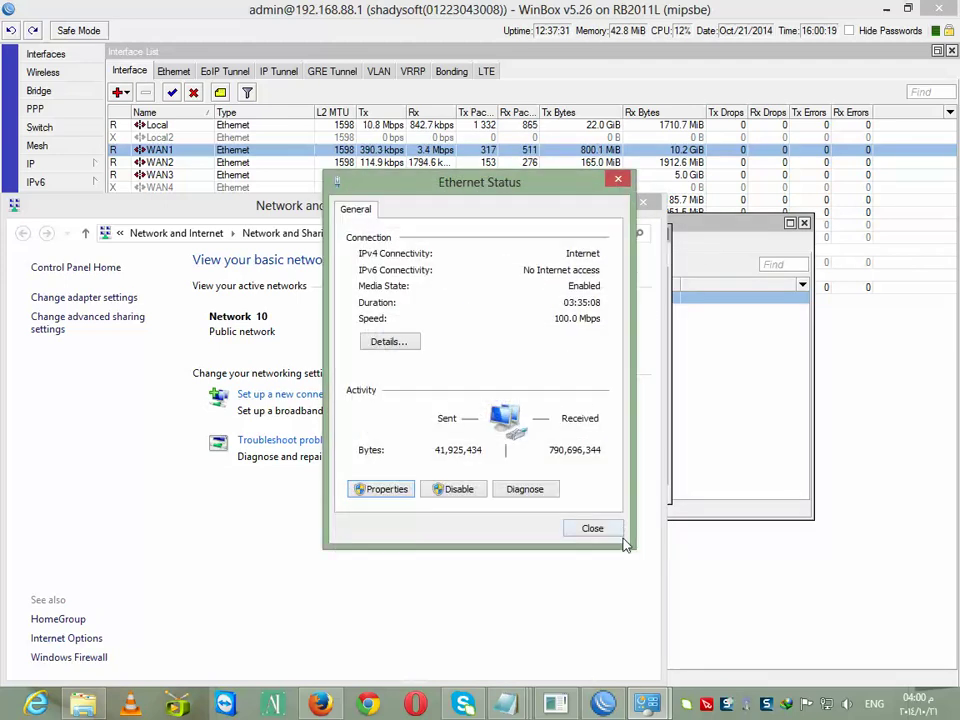
{"action": "left_click", "coordinate": [612, 529]}
{"action": "left_click", "coordinate": [641, 202]}
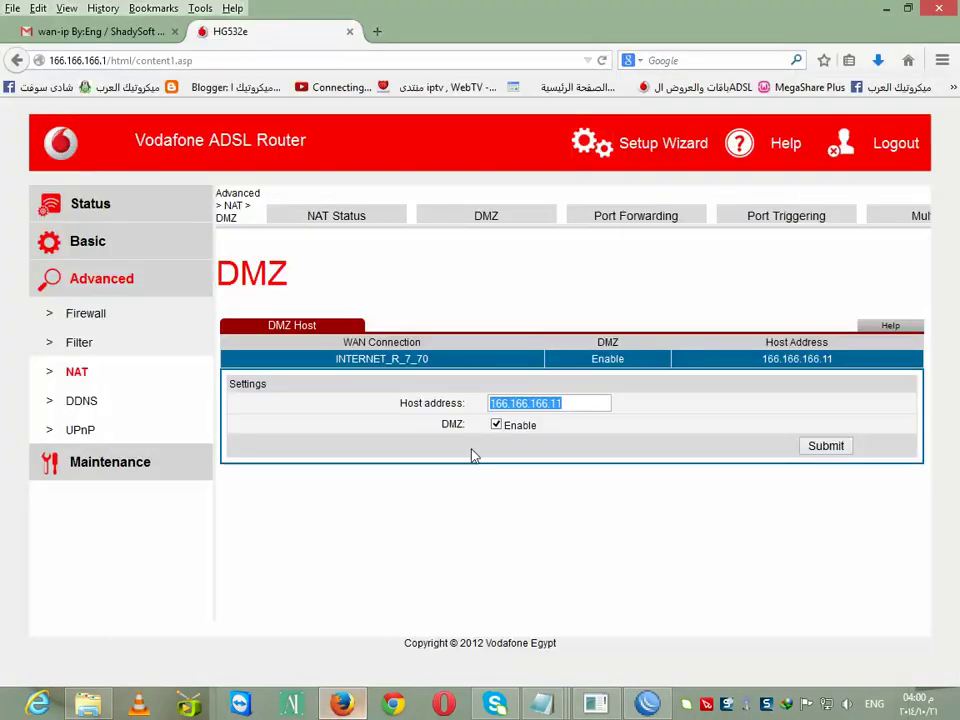
{"action": "left_click", "coordinate": [74, 31]}
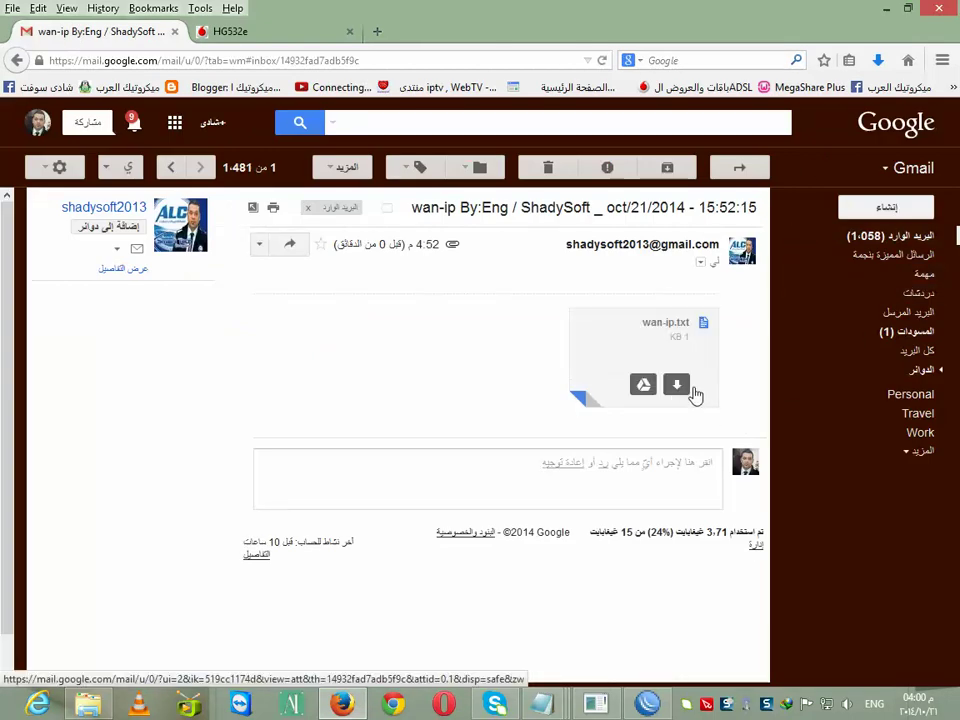
{"action": "left_click", "coordinate": [680, 388]}
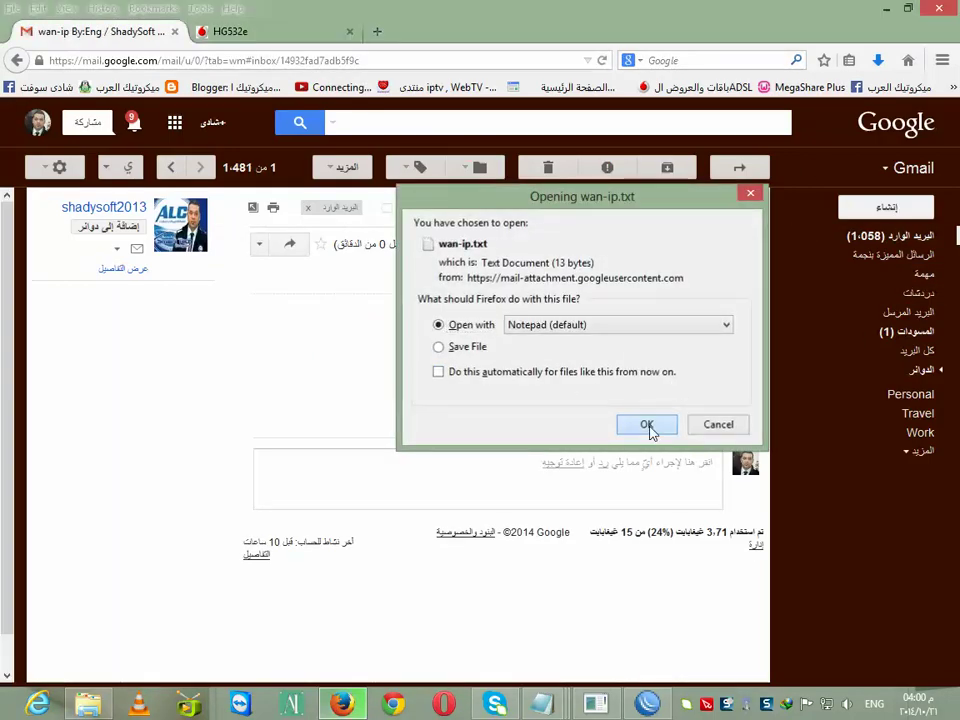
{"action": "left_click", "coordinate": [647, 426]}
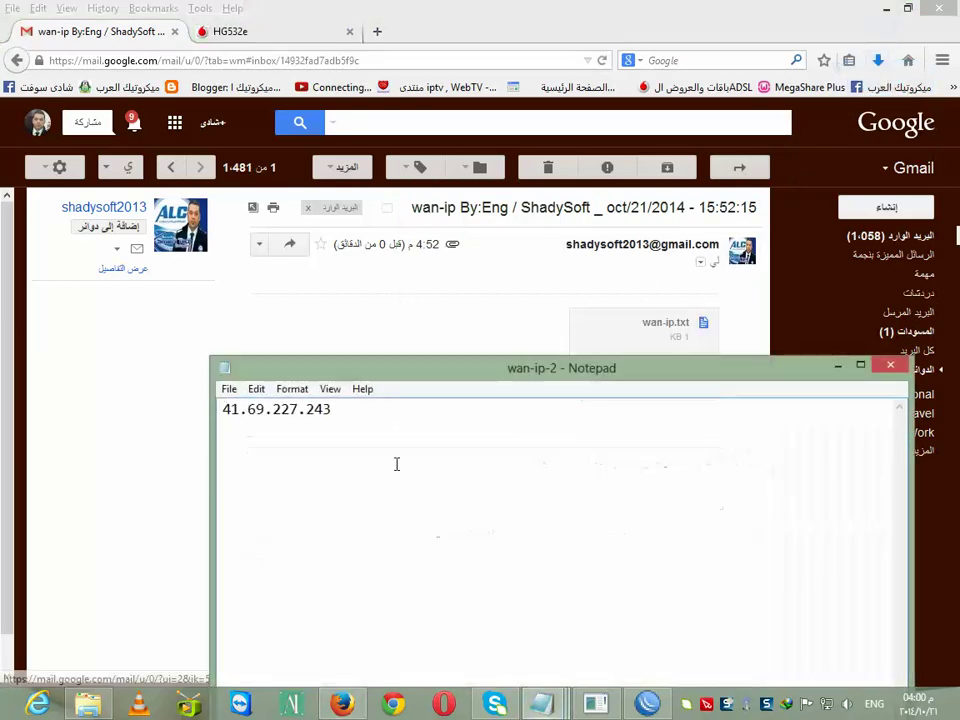
{"action": "left_click_drag", "start_coordinate": [364, 421], "coordinate": [222, 410]}
{"action": "right_click", "coordinate": [258, 414]}
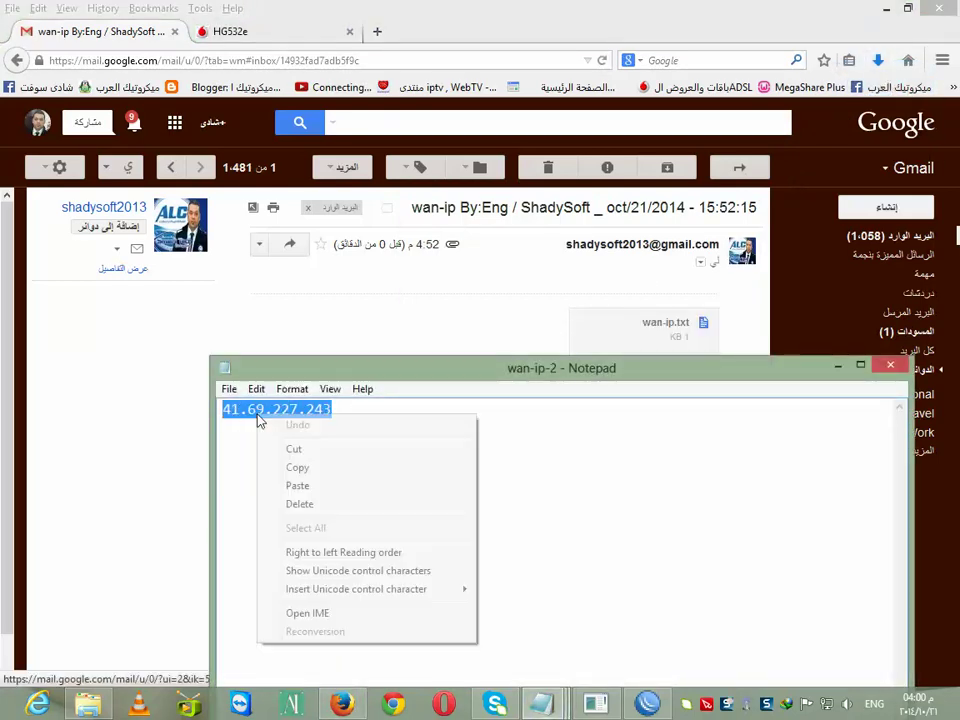
{"action": "left_click", "coordinate": [370, 468]}
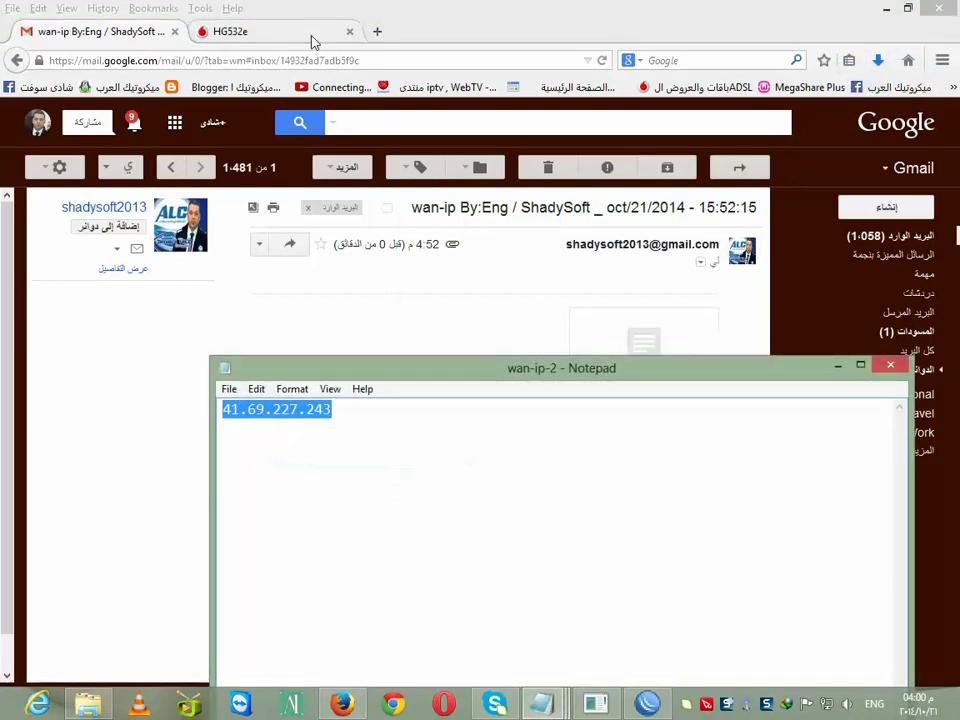
Paste 41.69.227.243 into the router tab's address bar
{"action": "left_click", "coordinate": [313, 33]}
{"action": "left_click", "coordinate": [215, 61]}
{"action": "right_click", "coordinate": [205, 64]}
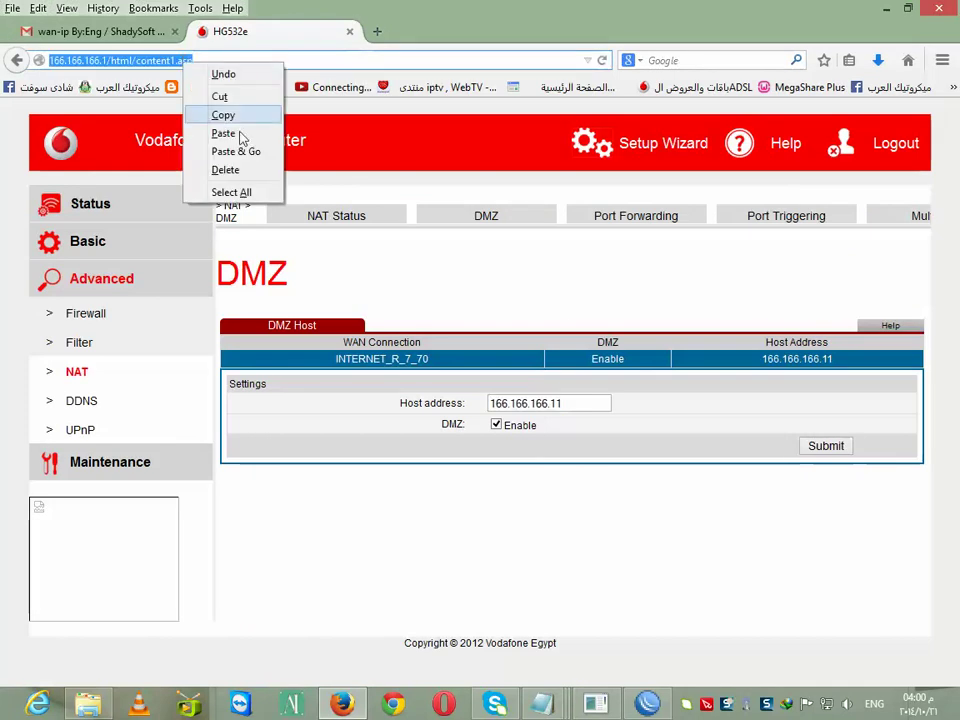
{"action": "left_click", "coordinate": [240, 133]}
Load the WebFig login page at 41.69.227.243 and launch WinBox from the desktop
{"action": "key", "text": "Return"}
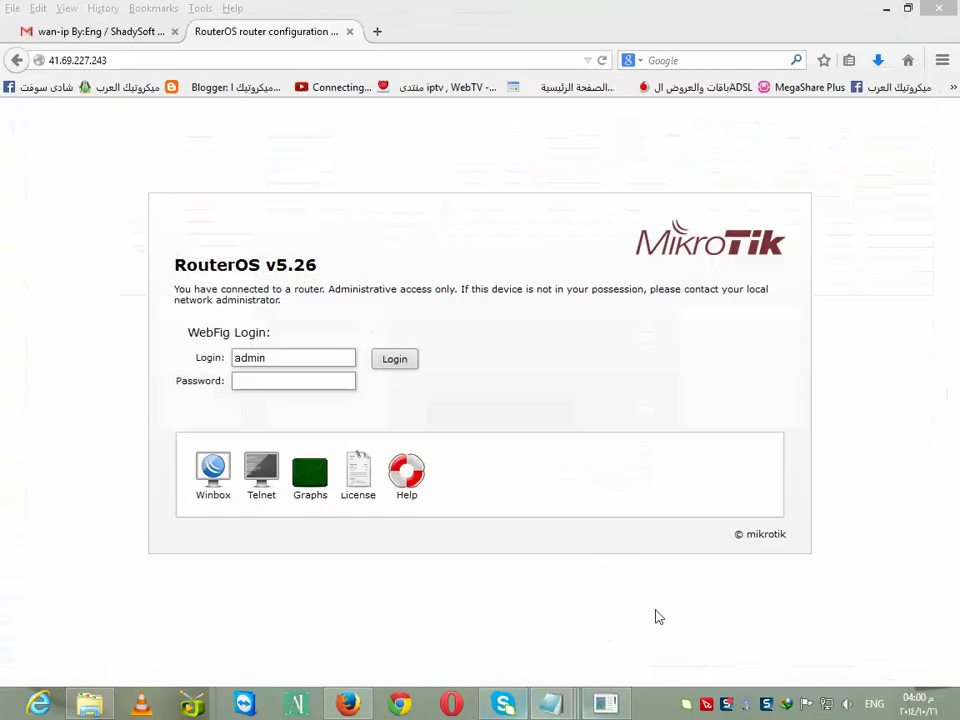
{"action": "left_click", "coordinate": [883, 18]}
{"action": "double_click", "coordinate": [791, 158]}
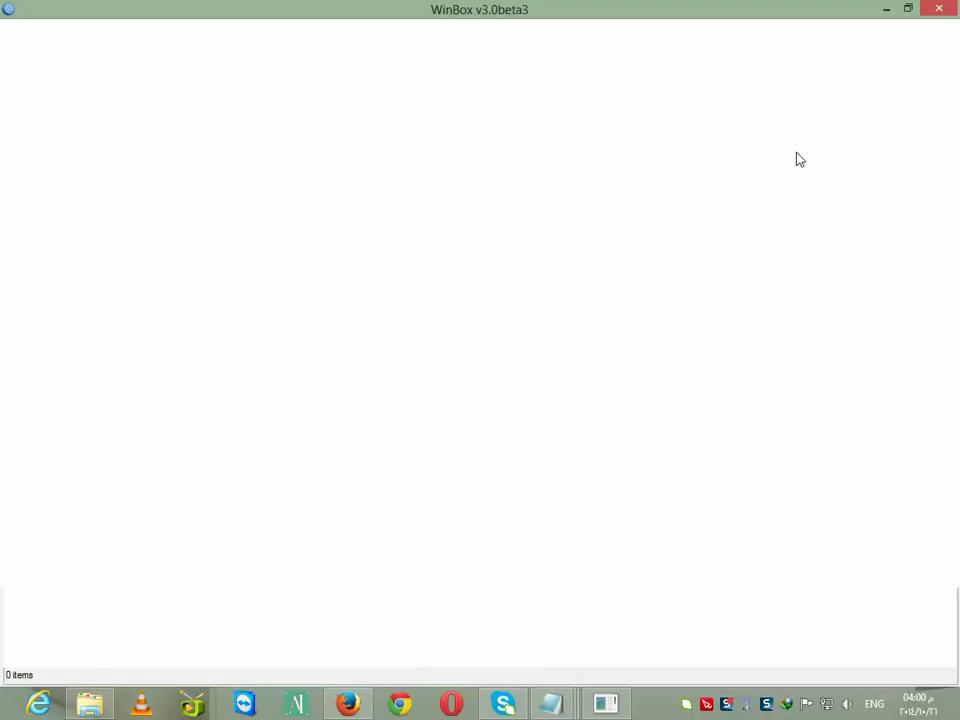
Connect WinBox through WAN IP 41.69.227.243 and open the Interface List
{"action": "right_click", "coordinate": [92, 37]}
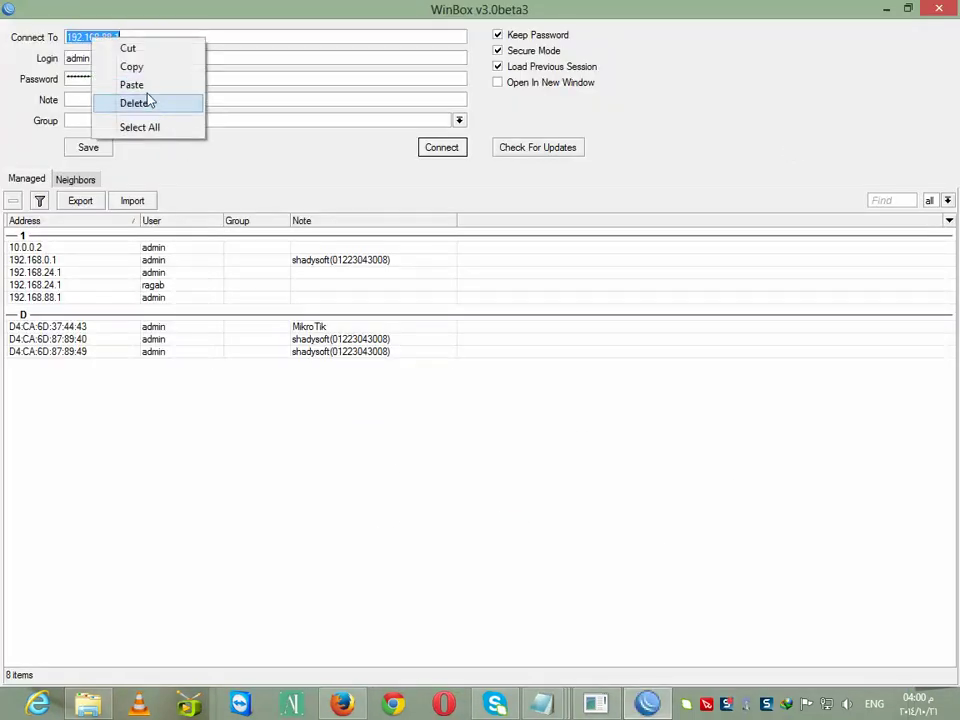
{"action": "left_click", "coordinate": [145, 83]}
{"action": "left_click", "coordinate": [445, 149]}
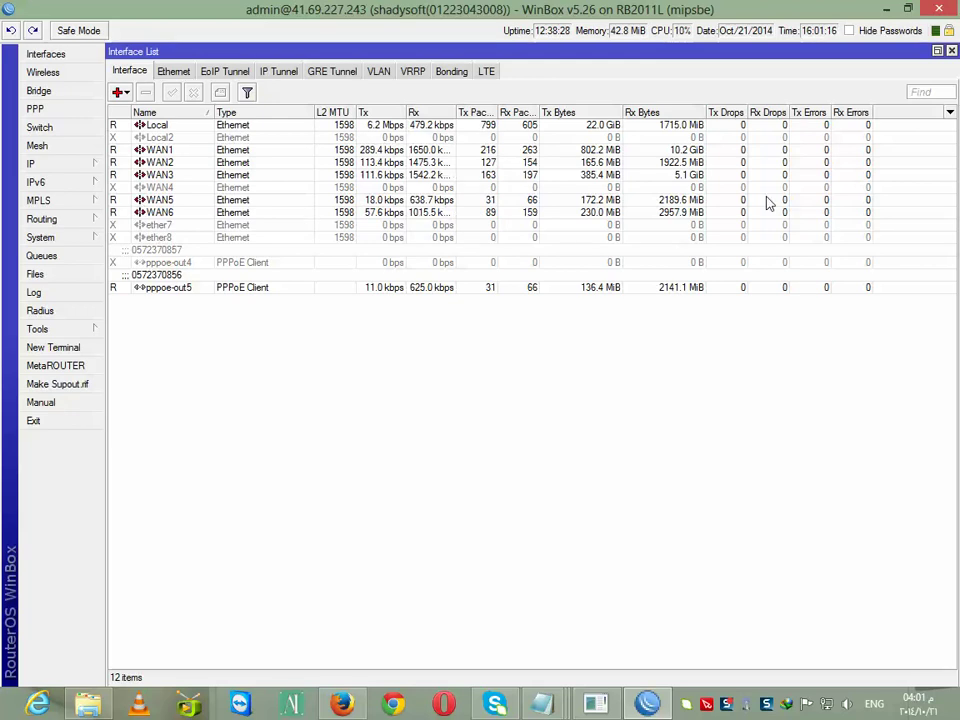
{"action": "left_click", "coordinate": [951, 51]}
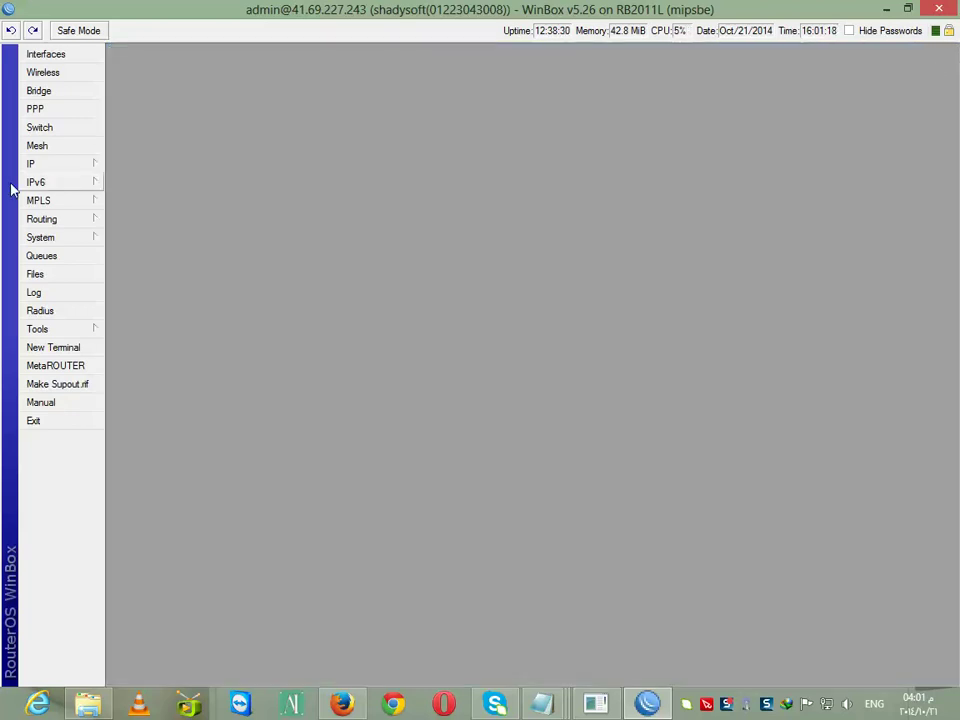
{"action": "left_click", "coordinate": [45, 56]}
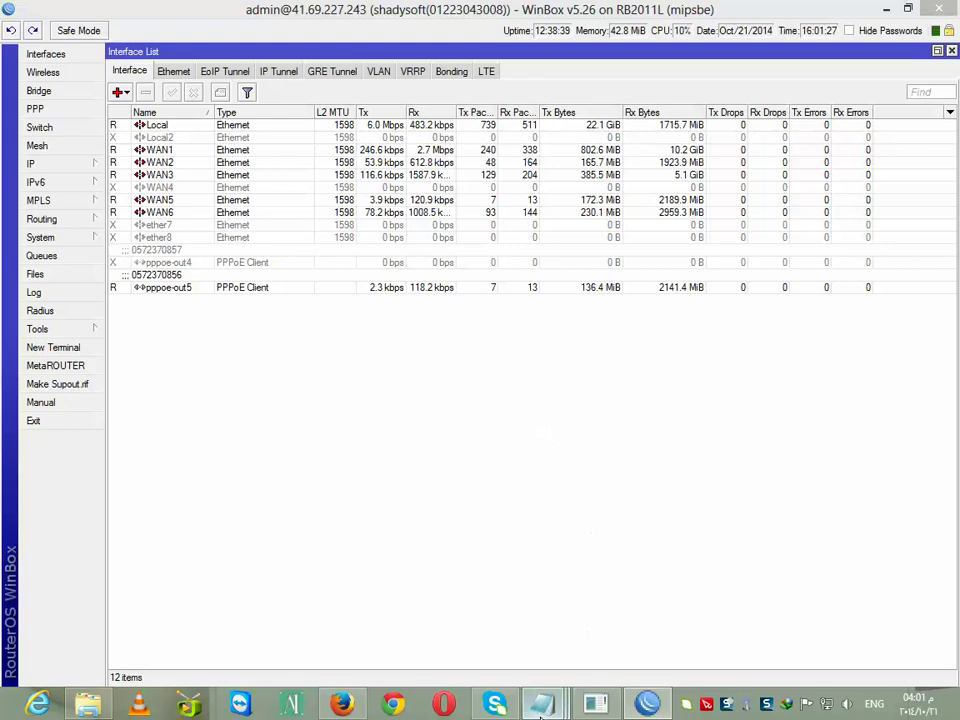
Copy the /ip firewall nat dst-nat block from the wan ip notes and go back to WinBox
{"action": "mouse_move", "coordinate": [541, 704]}
{"action": "left_click", "coordinate": [311, 618]}
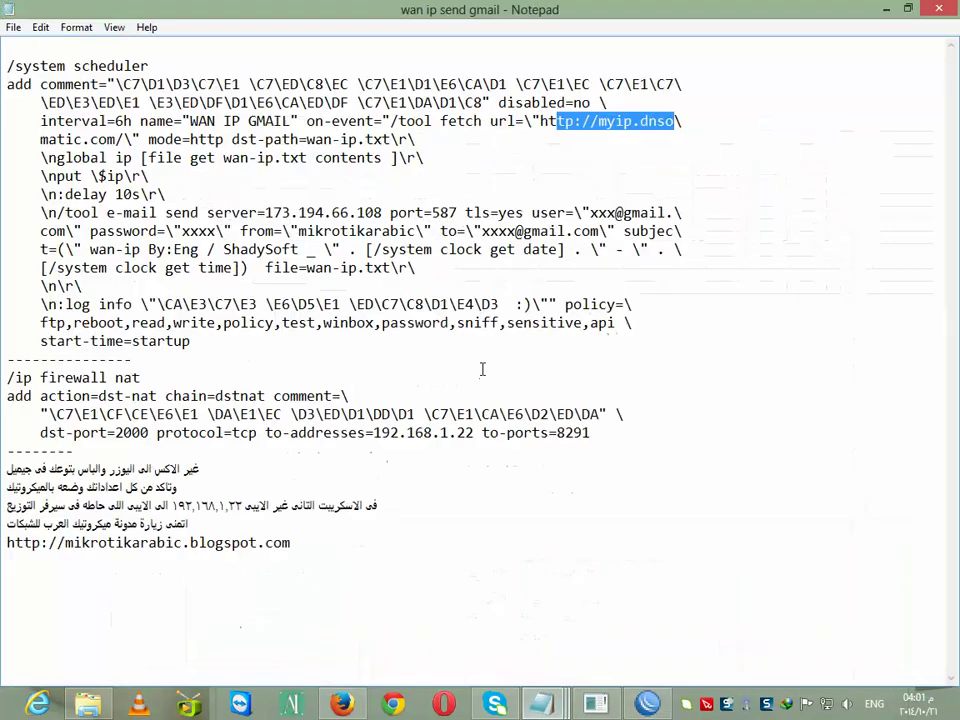
{"action": "left_click_drag", "start_coordinate": [594, 436], "coordinate": [4, 381]}
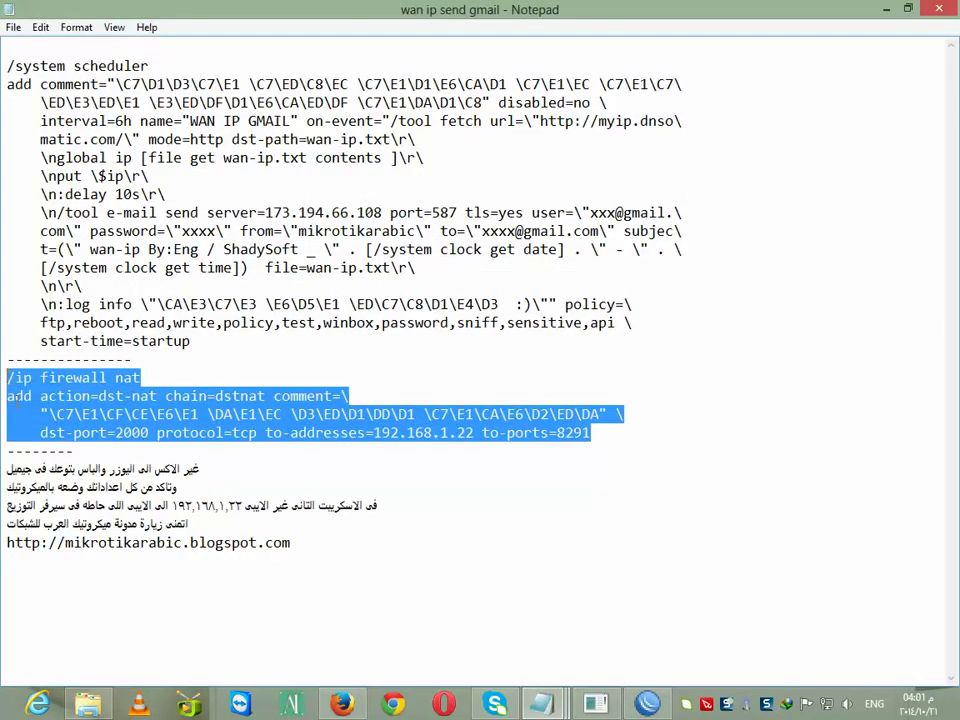
{"action": "right_click", "coordinate": [16, 398]}
{"action": "left_click", "coordinate": [75, 456]}
{"action": "left_click", "coordinate": [648, 704]}
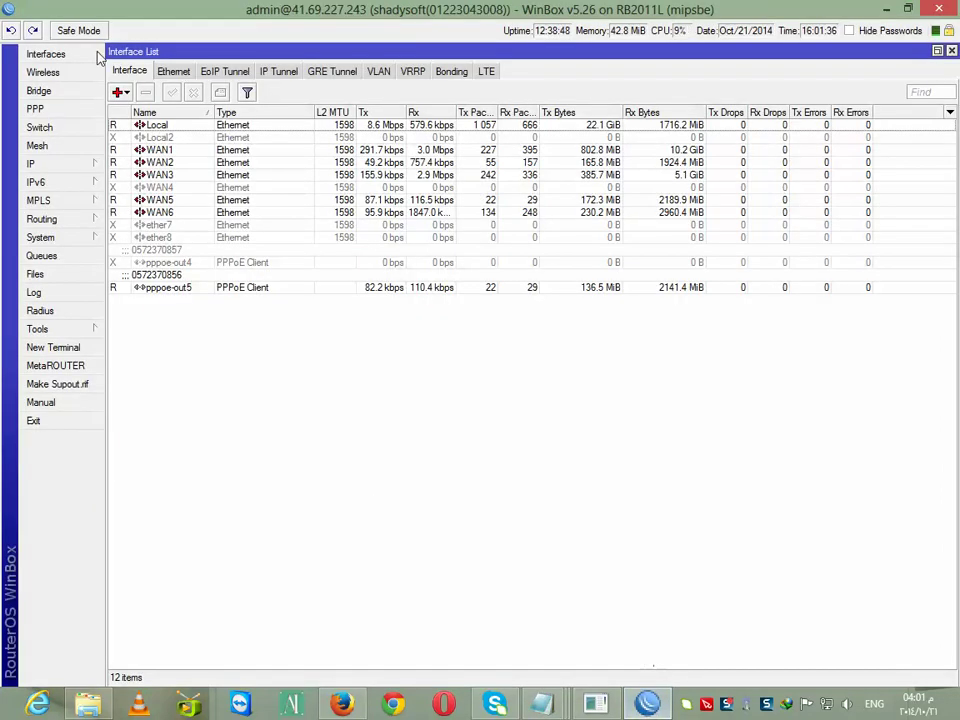
Run the pasted dst-nat command in a terminal, forwarding TCP 2000 to 192.168.1.22:8291
{"action": "left_click", "coordinate": [52, 347]}
{"action": "right_click", "coordinate": [478, 516]}
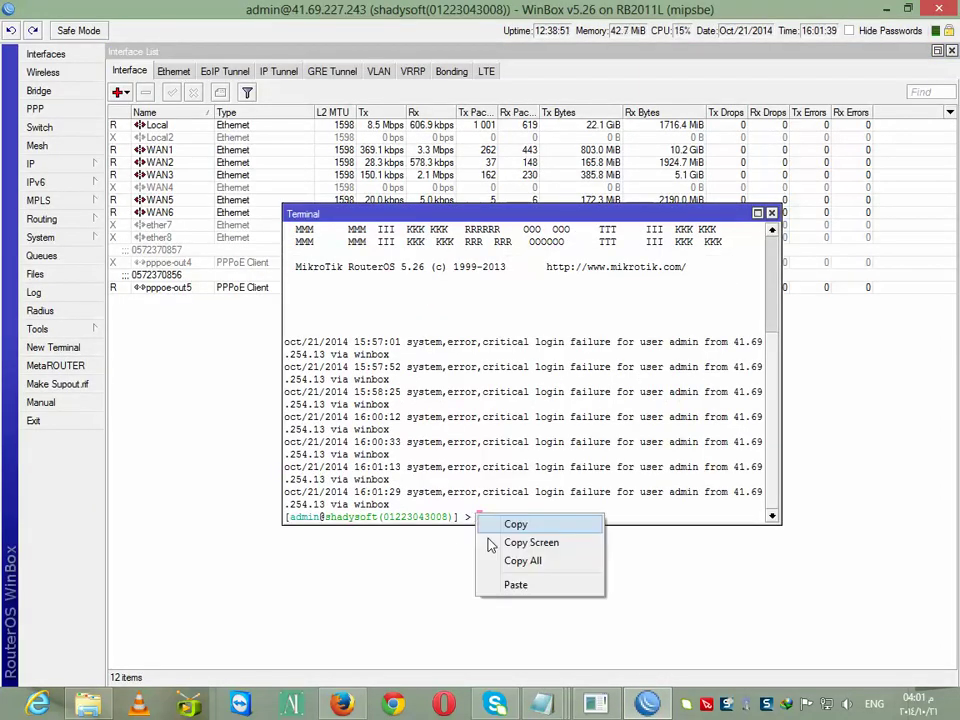
{"action": "left_click", "coordinate": [515, 584]}
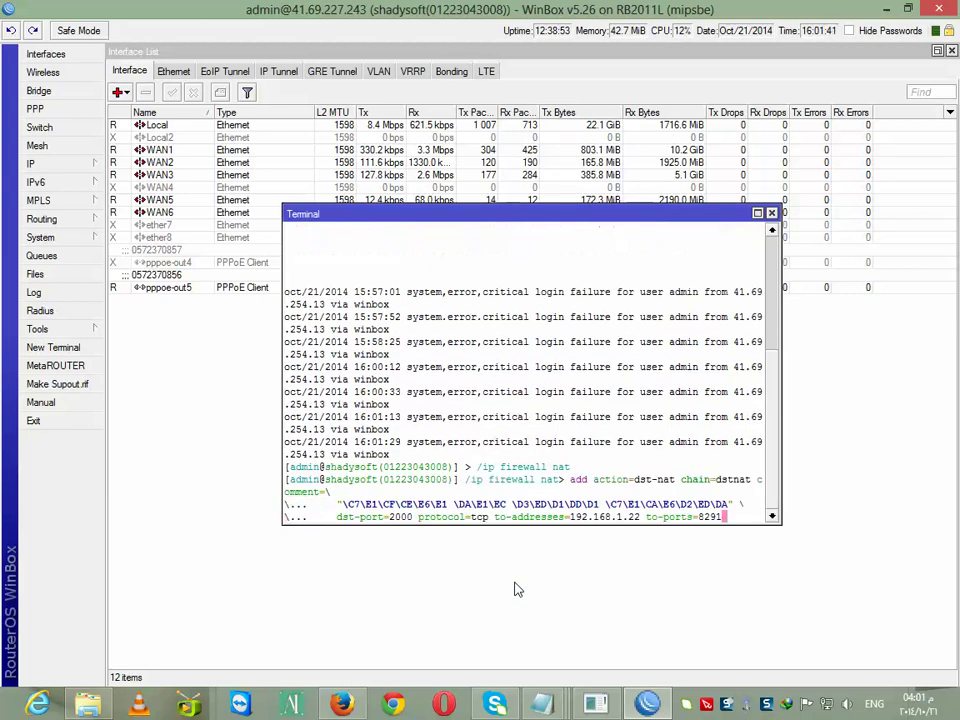
{"action": "key", "text": "Return"}
{"action": "key", "text": "Return"}
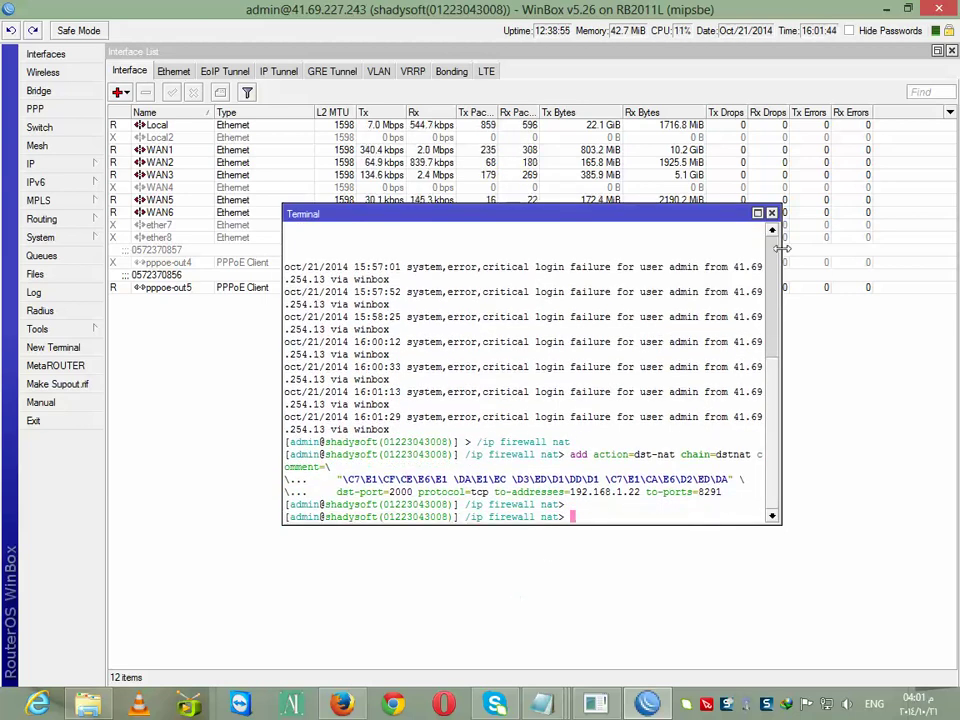
{"action": "left_click", "coordinate": [771, 213]}
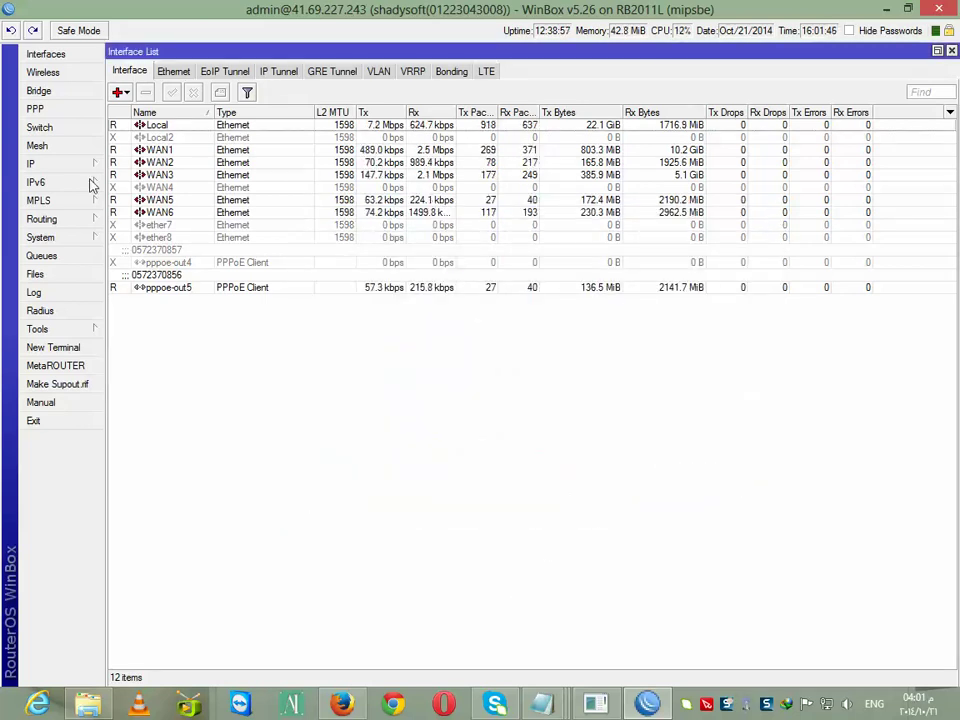
{"action": "left_click", "coordinate": [50, 164]}
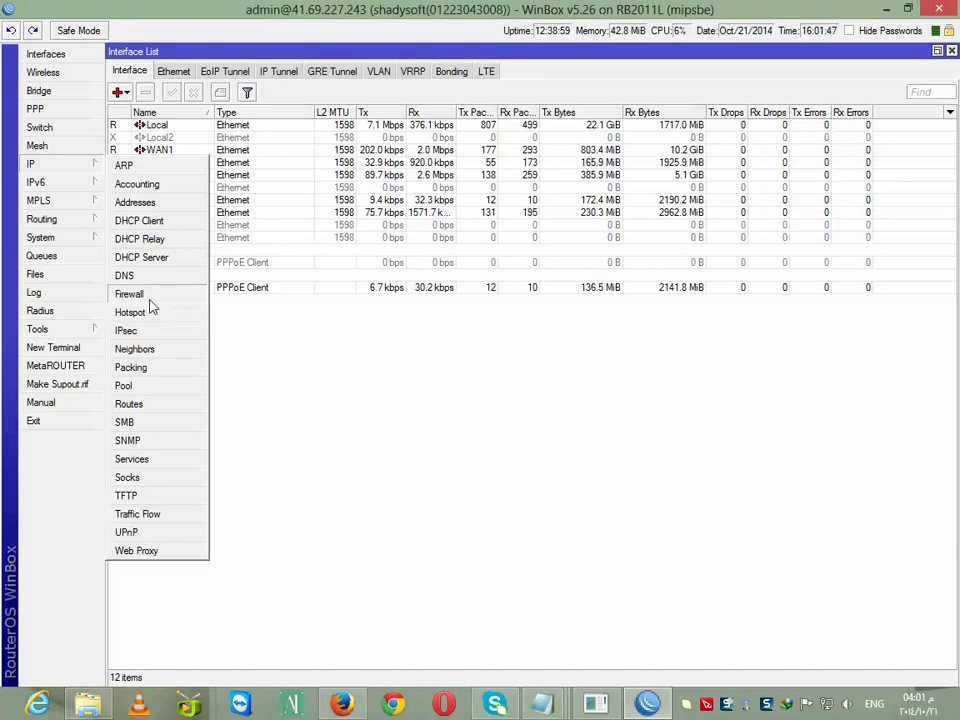
{"action": "left_click", "coordinate": [140, 296]}
Open the port-2000 NAT rule and view its current target 192.168.1.22
{"action": "left_click", "coordinate": [173, 72]}
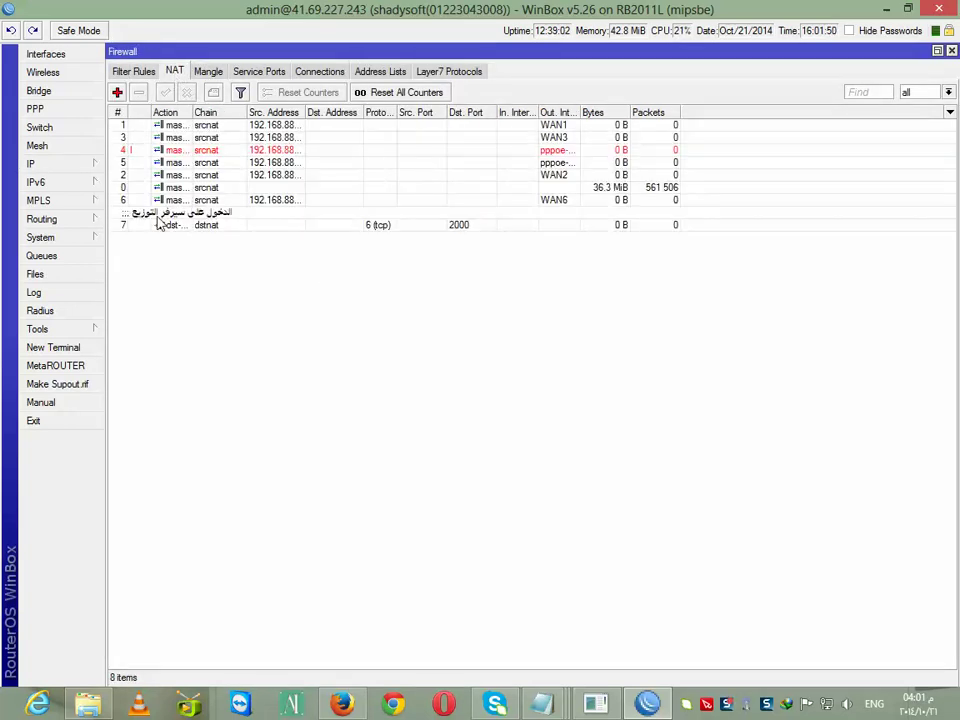
{"action": "left_click", "coordinate": [165, 224]}
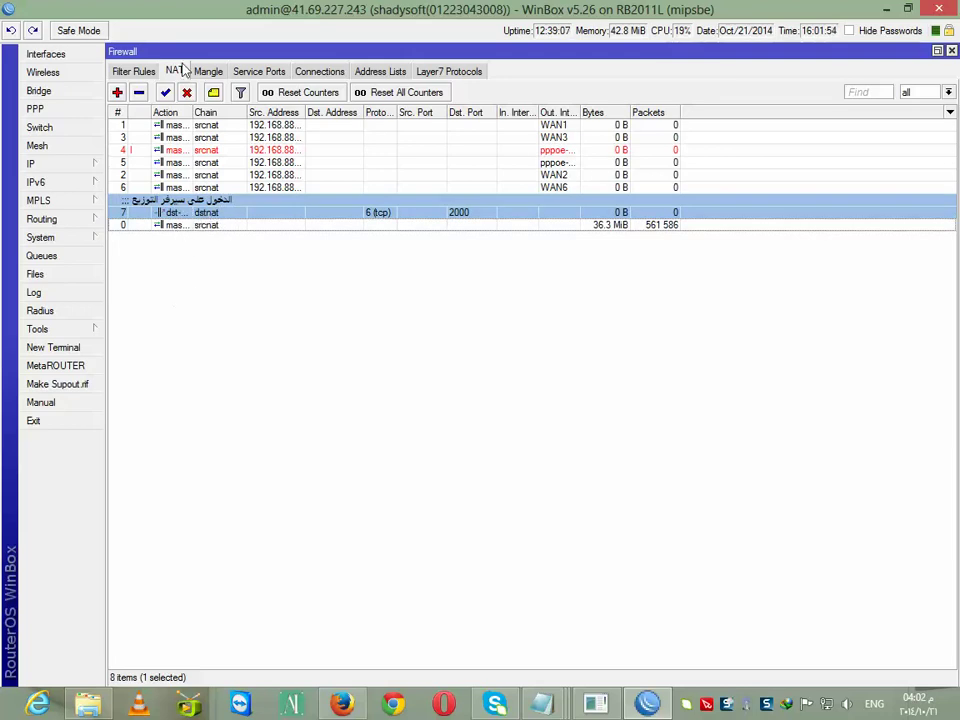
{"action": "double_click", "coordinate": [222, 214]}
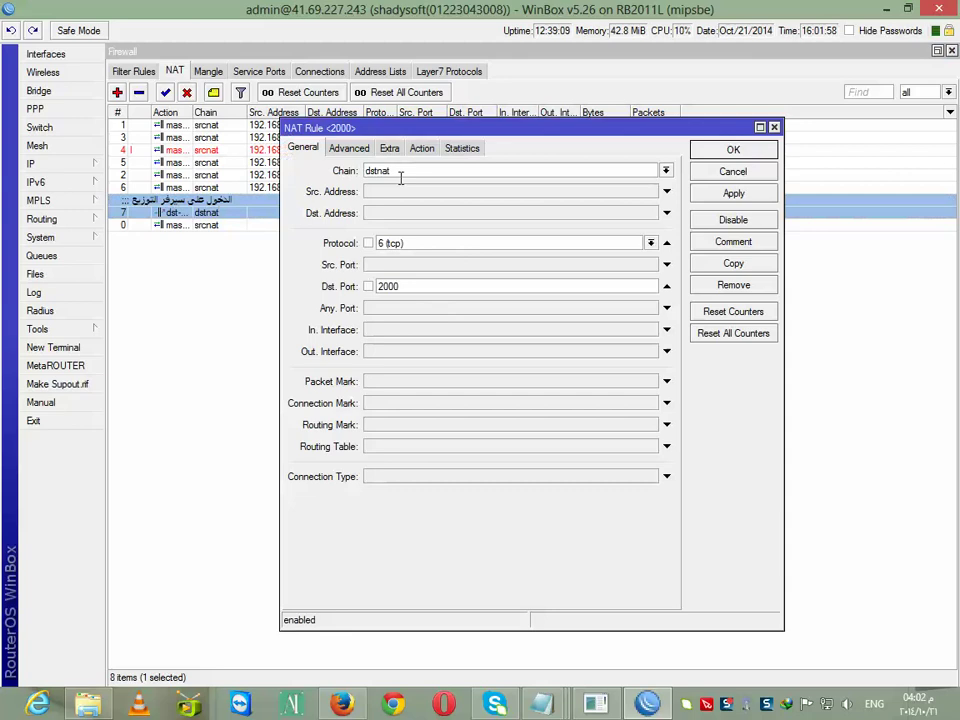
{"action": "double_click", "coordinate": [366, 286]}
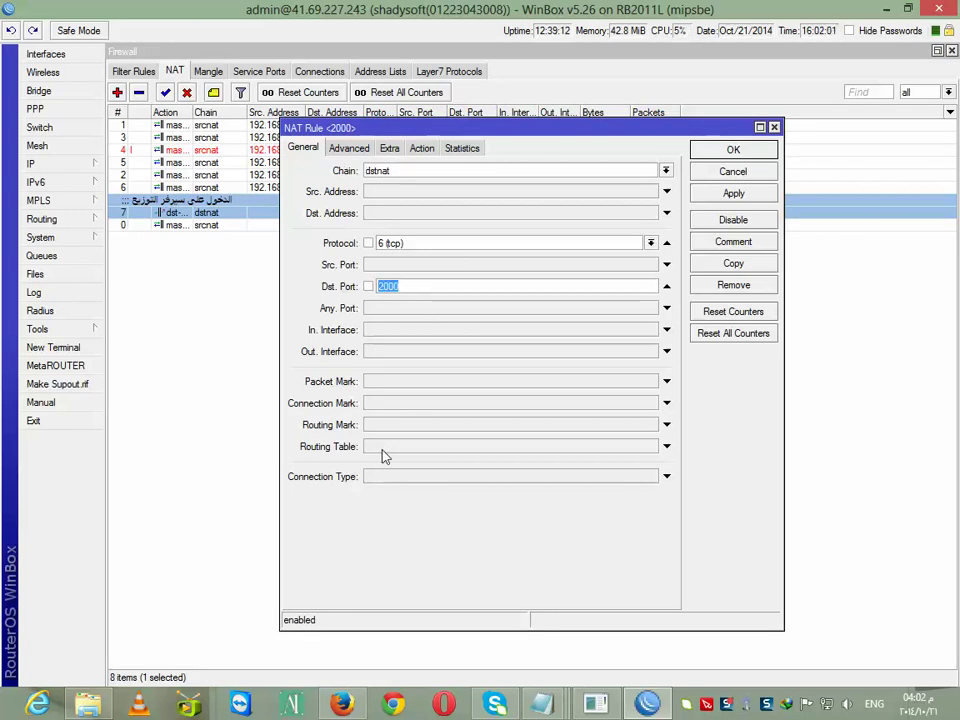
{"action": "left_click", "coordinate": [422, 150]}
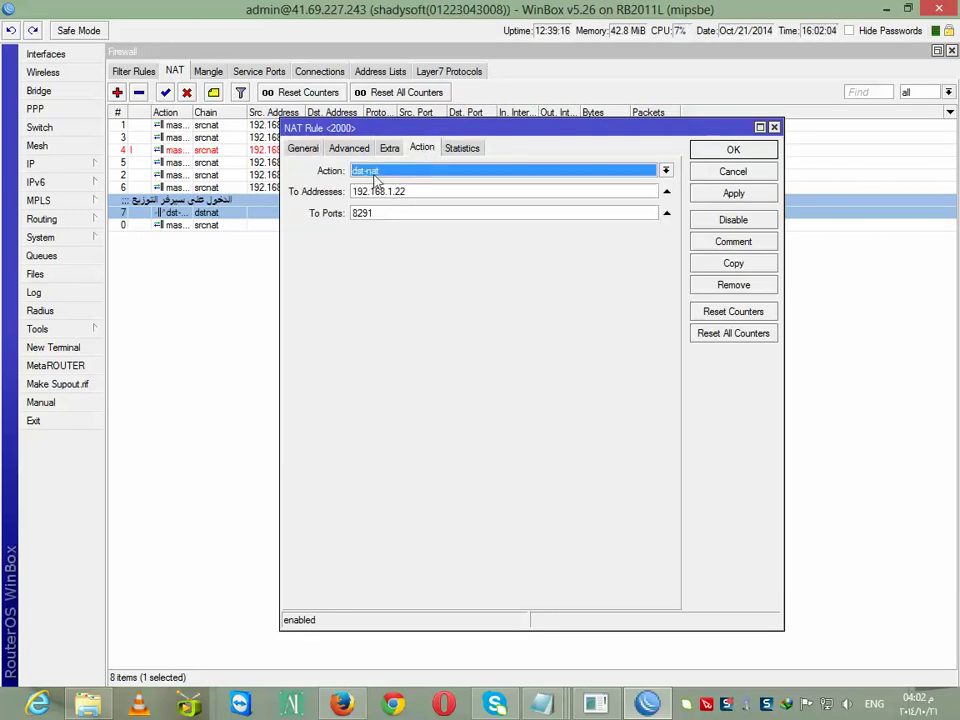
{"action": "left_click_drag", "start_coordinate": [422, 192], "coordinate": [333, 194]}
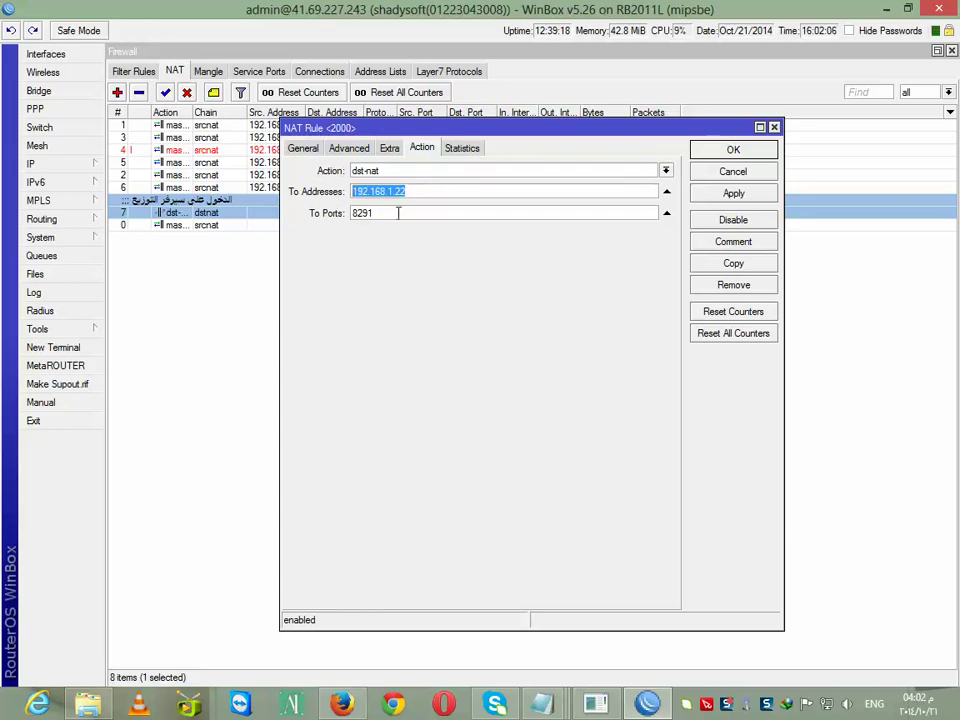
Look up the server's LAN address 192.168.88.101 in the ARP table
{"action": "left_click", "coordinate": [50, 168]}
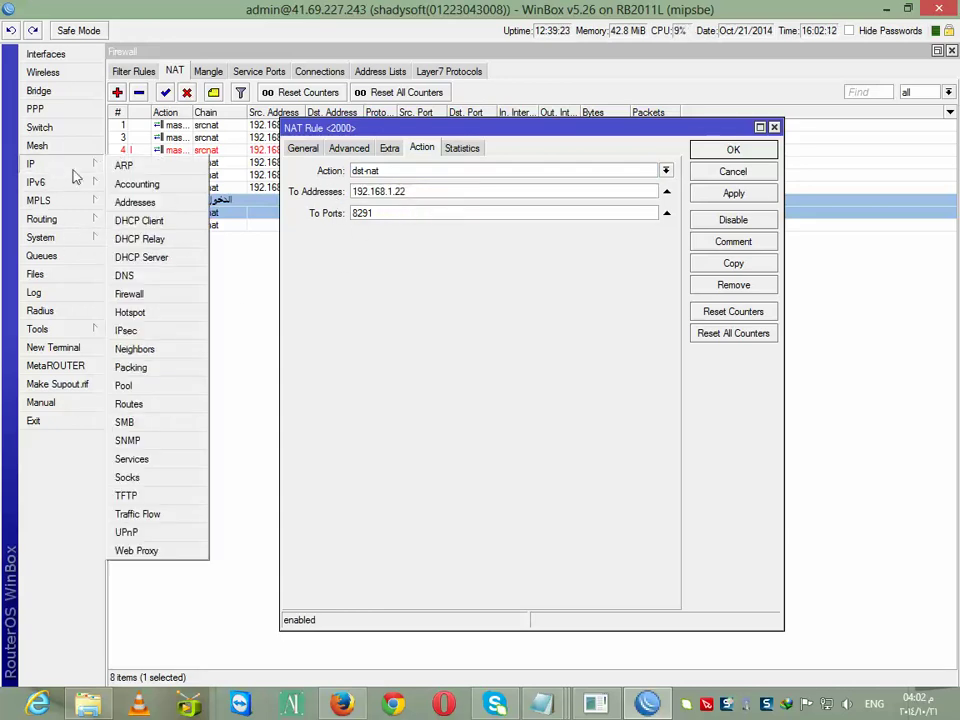
{"action": "left_click", "coordinate": [128, 166]}
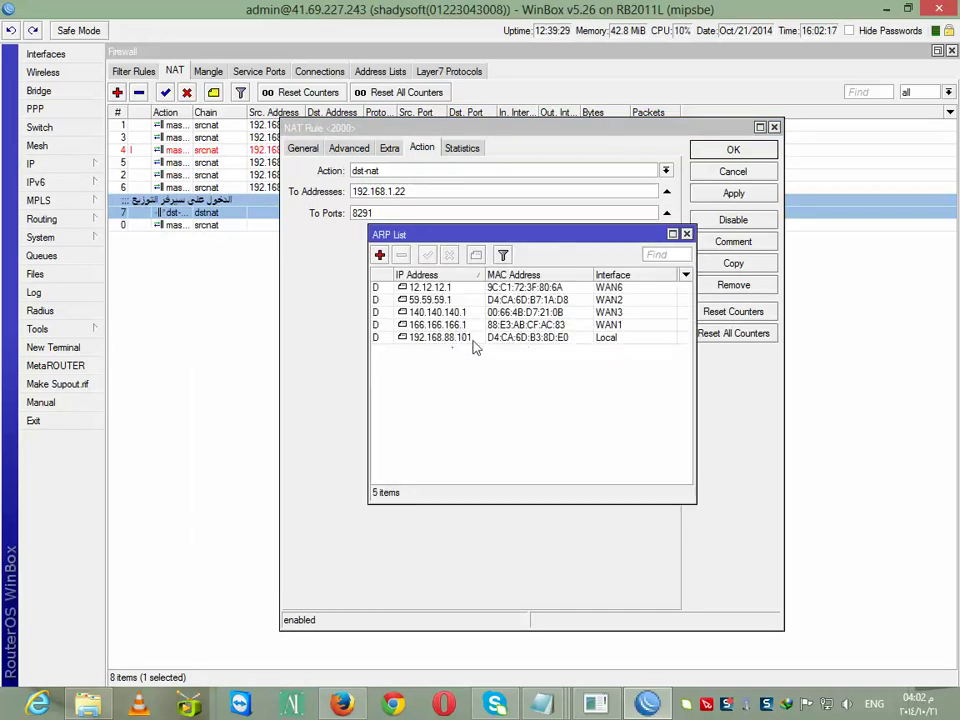
{"action": "left_click", "coordinate": [467, 340]}
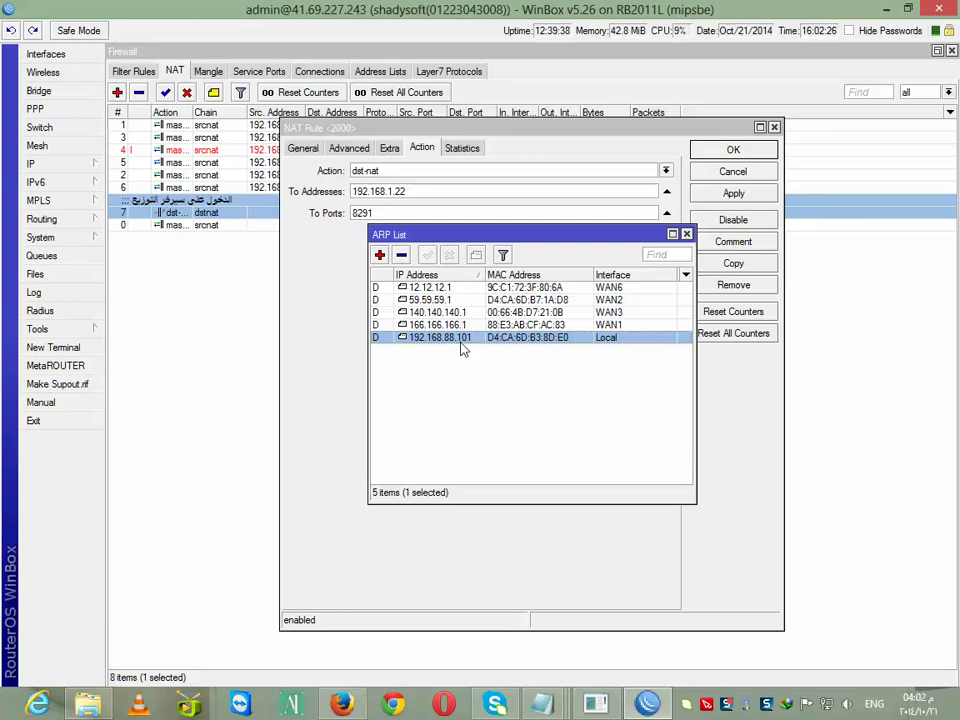
{"action": "left_click", "coordinate": [686, 235]}
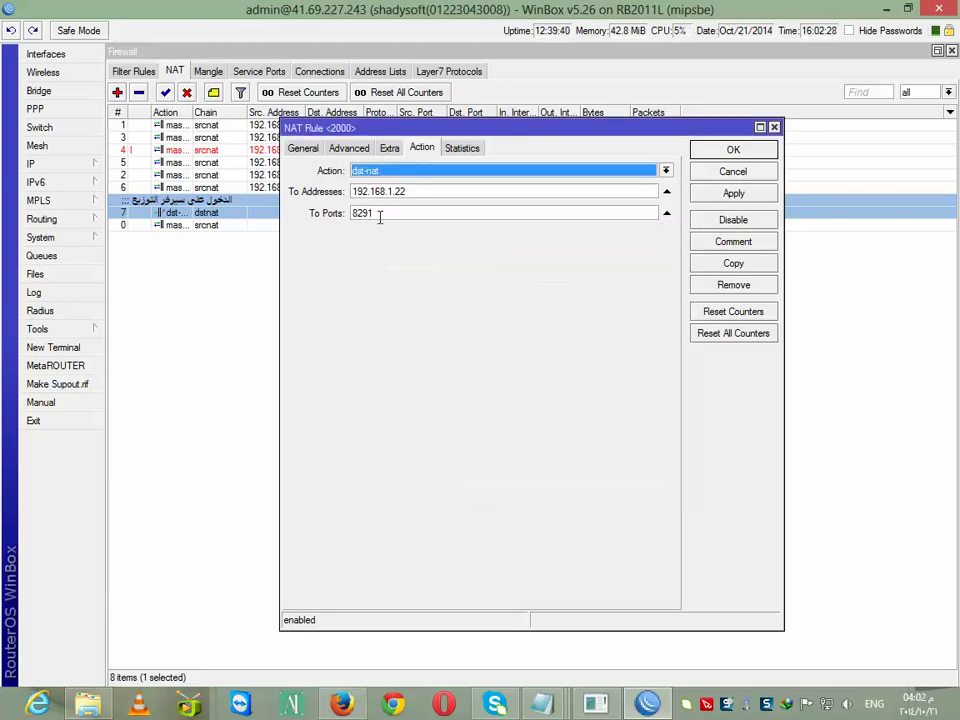
Change the rule's To Addresses to 192.168.88.101 and apply
{"action": "left_click", "coordinate": [414, 191]}
{"action": "left_click_drag", "start_coordinate": [414, 191], "coordinate": [391, 196]}
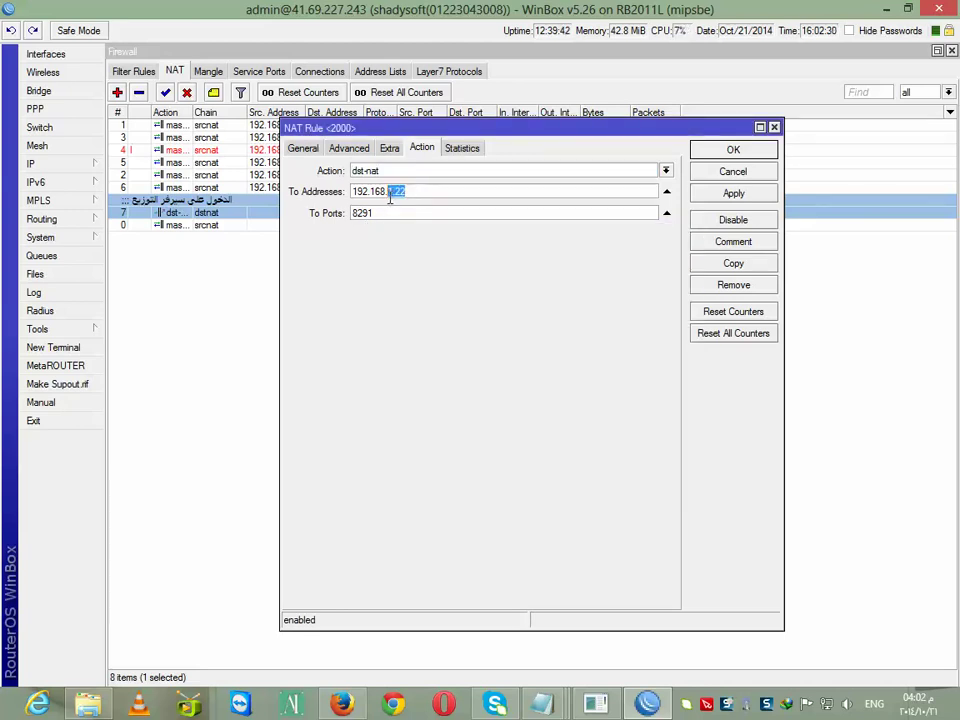
{"action": "type", "text": "88.101"}
{"action": "left_click", "coordinate": [302, 150]}
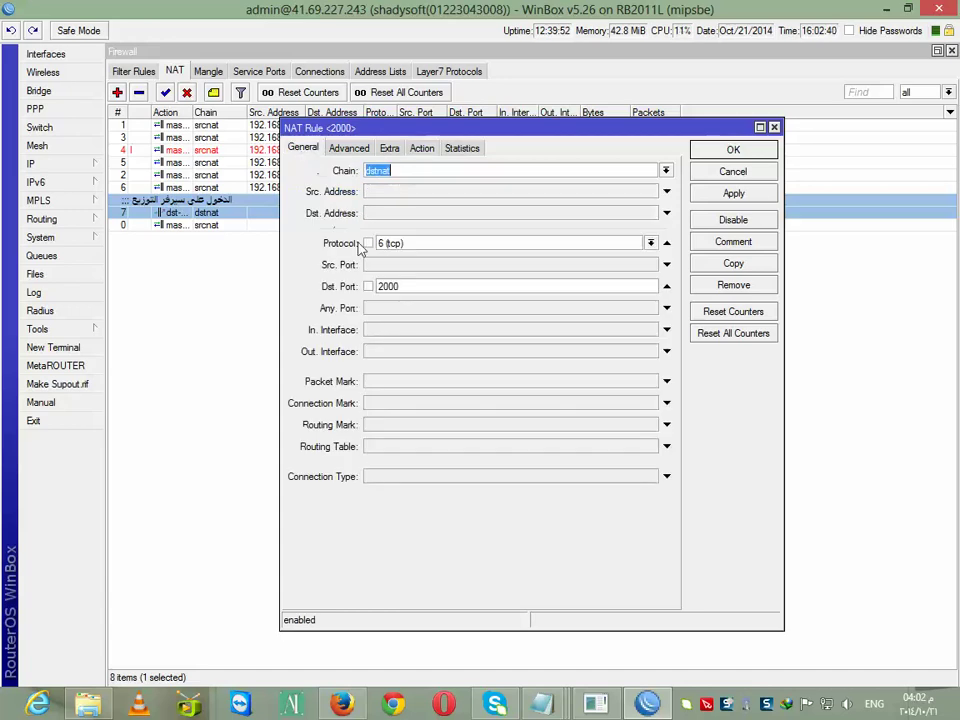
{"action": "left_click", "coordinate": [422, 149]}
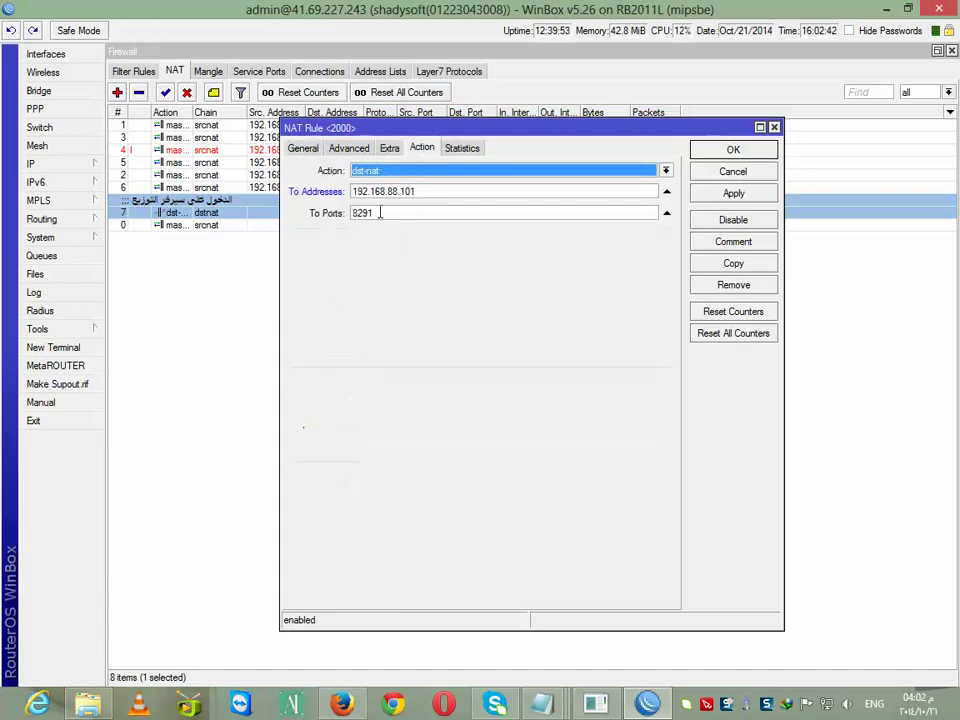
{"action": "left_click", "coordinate": [734, 196]}
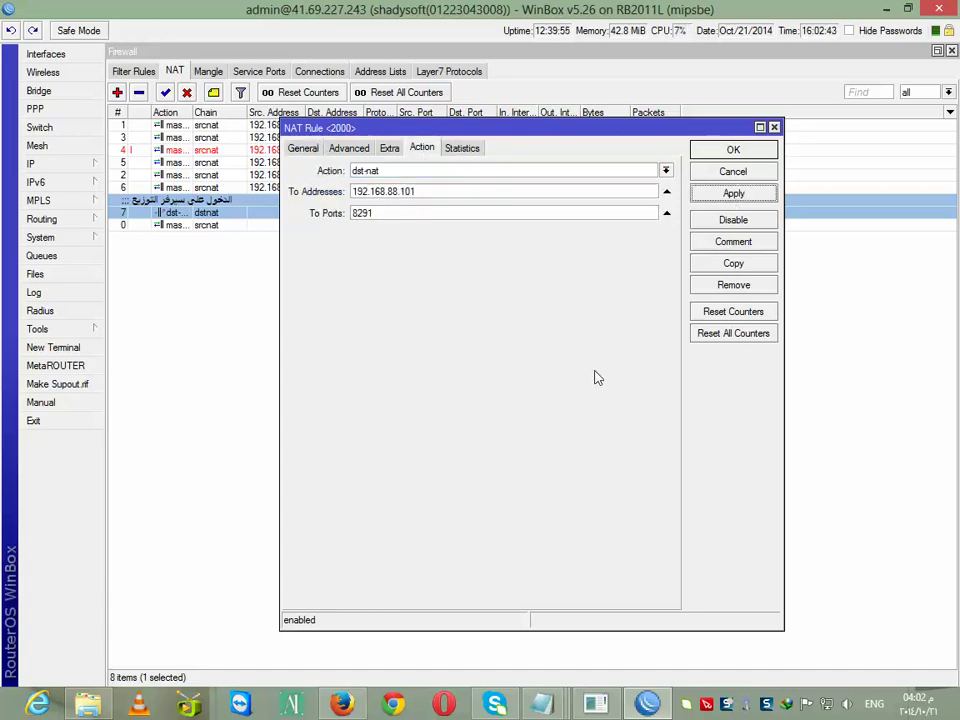
Try a new WinBox connection to 41.69.227.243:2000; the login fails
{"action": "right_click", "coordinate": [650, 704]}
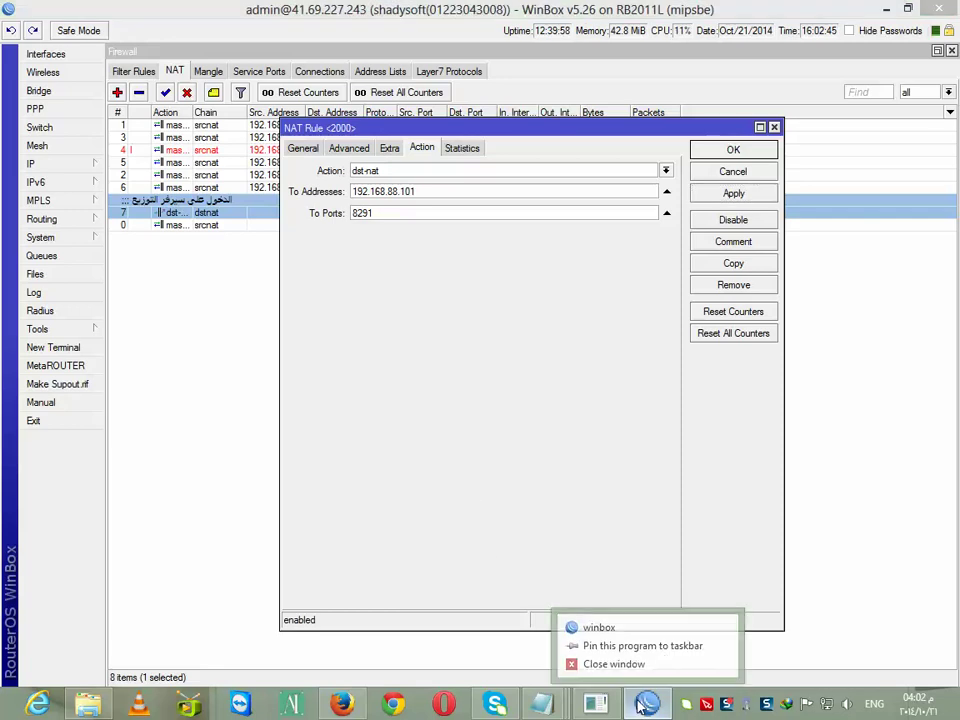
{"action": "left_click", "coordinate": [599, 623]}
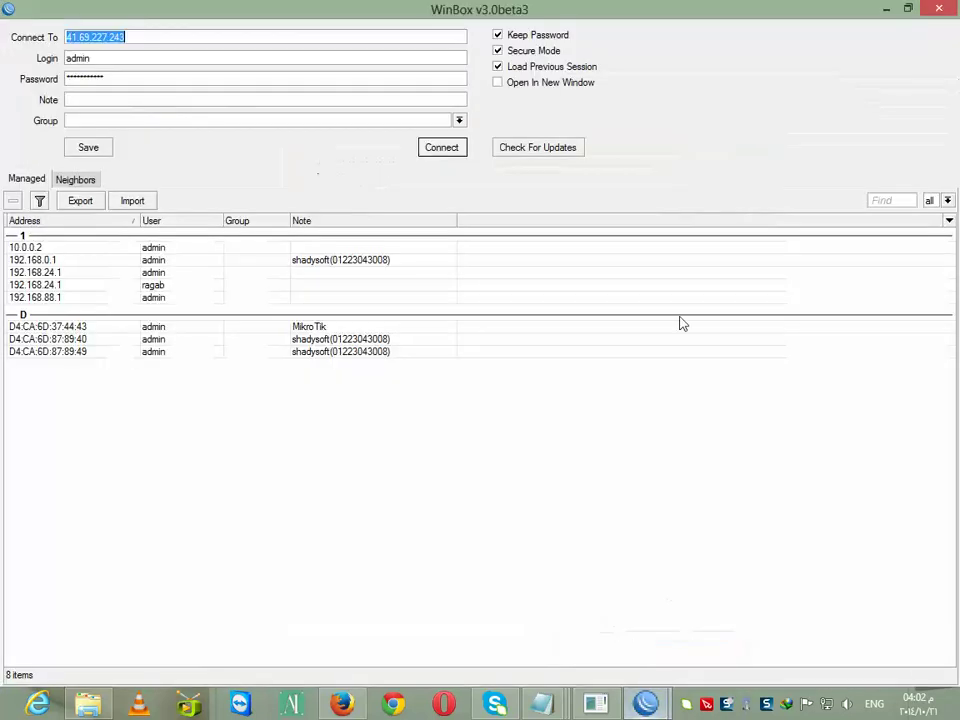
{"action": "left_click", "coordinate": [133, 38]}
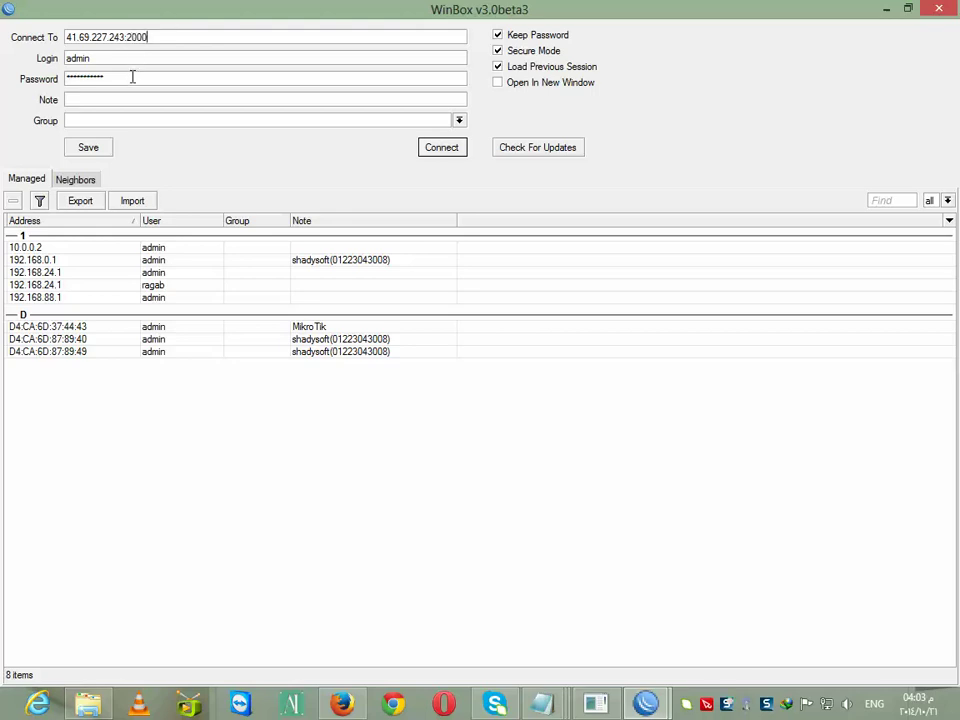
{"action": "left_click", "coordinate": [434, 148]}
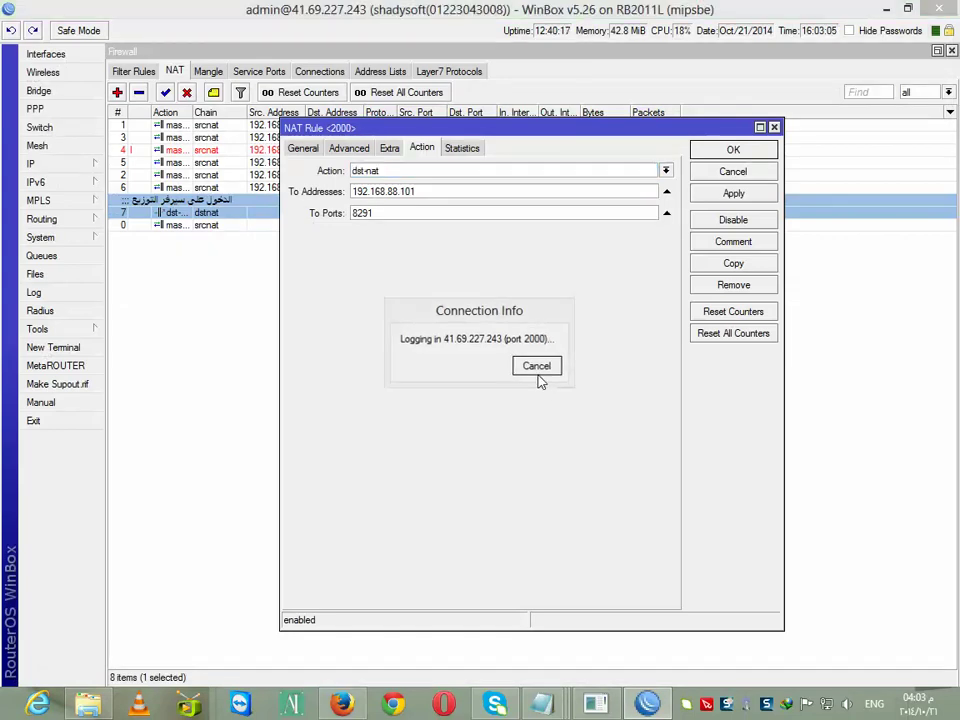
{"action": "left_click", "coordinate": [519, 365]}
Relaunch the loader, clear the stored password, and connect to 41.69.227.243:2000
{"action": "right_click", "coordinate": [647, 704]}
{"action": "left_click", "coordinate": [583, 623]}
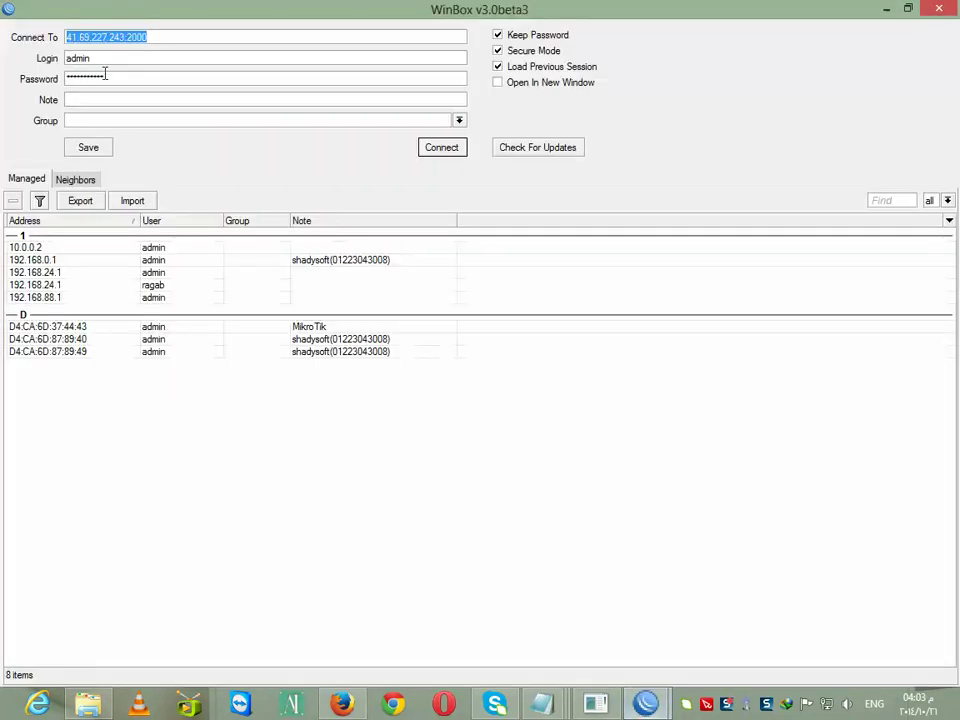
{"action": "key", "text": "Tab"}
{"action": "key", "text": "Tab"}
{"action": "key", "text": "BackSpace"}
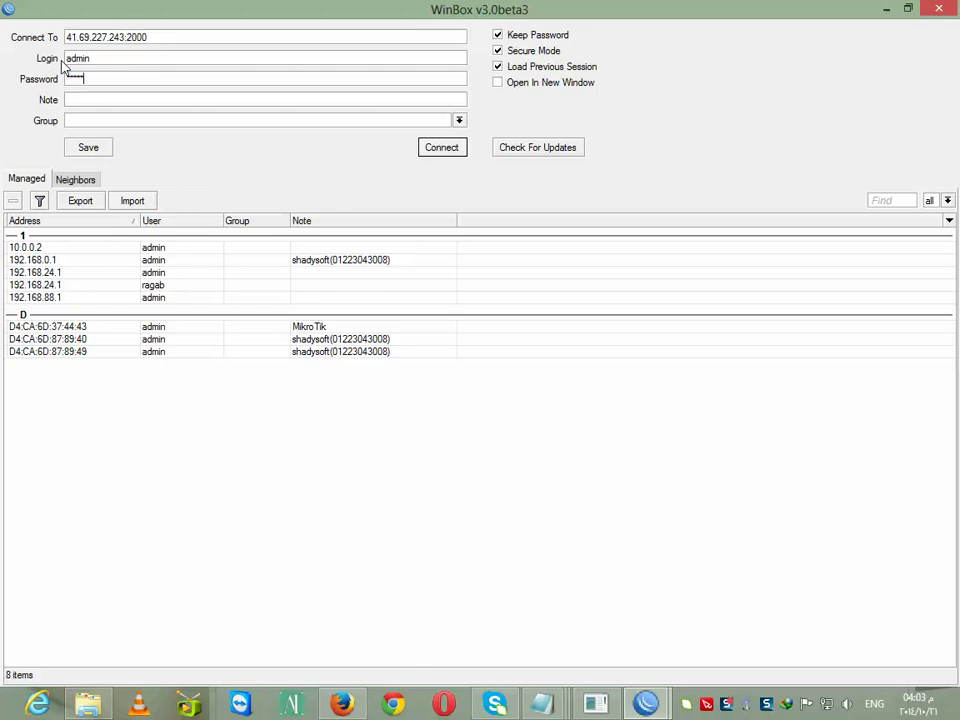
{"action": "key", "text": "Return"}
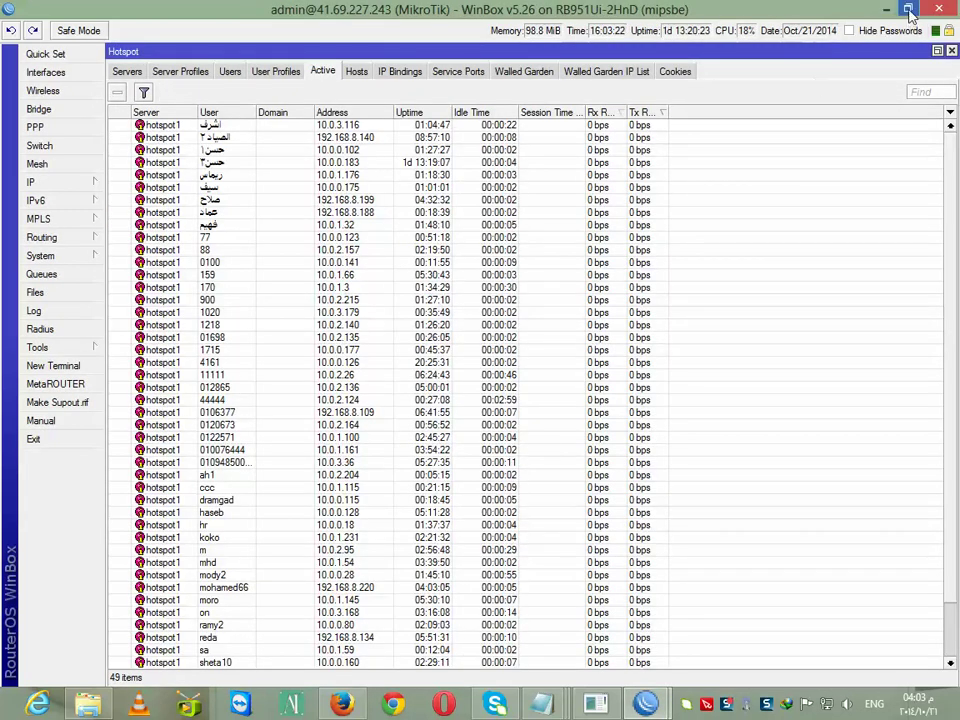
Resize the hotspot router's window and review its cookies, active users and log
{"action": "double_click", "coordinate": [670, 10]}
{"action": "left_click_drag", "start_coordinate": [514, 30], "coordinate": [566, 235]}
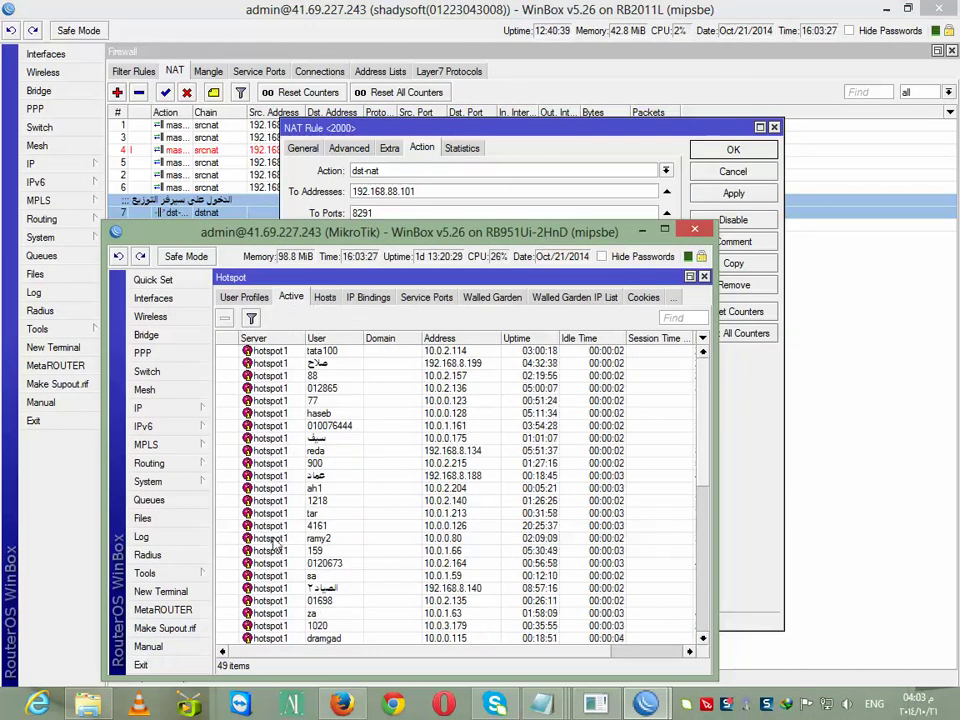
{"action": "left_click", "coordinate": [645, 299]}
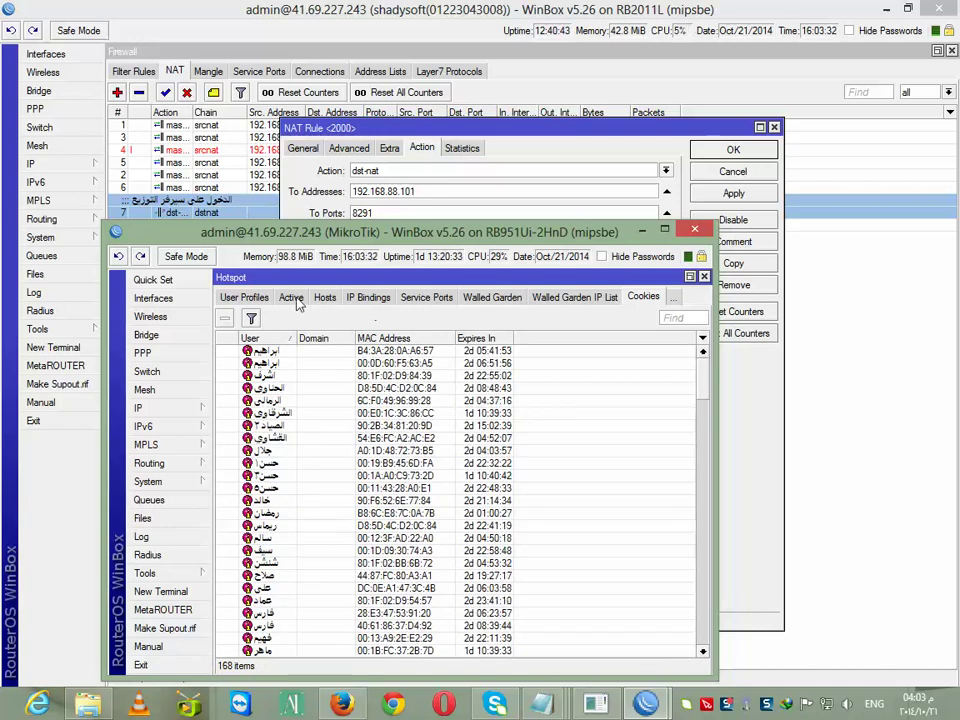
{"action": "left_click", "coordinate": [291, 297]}
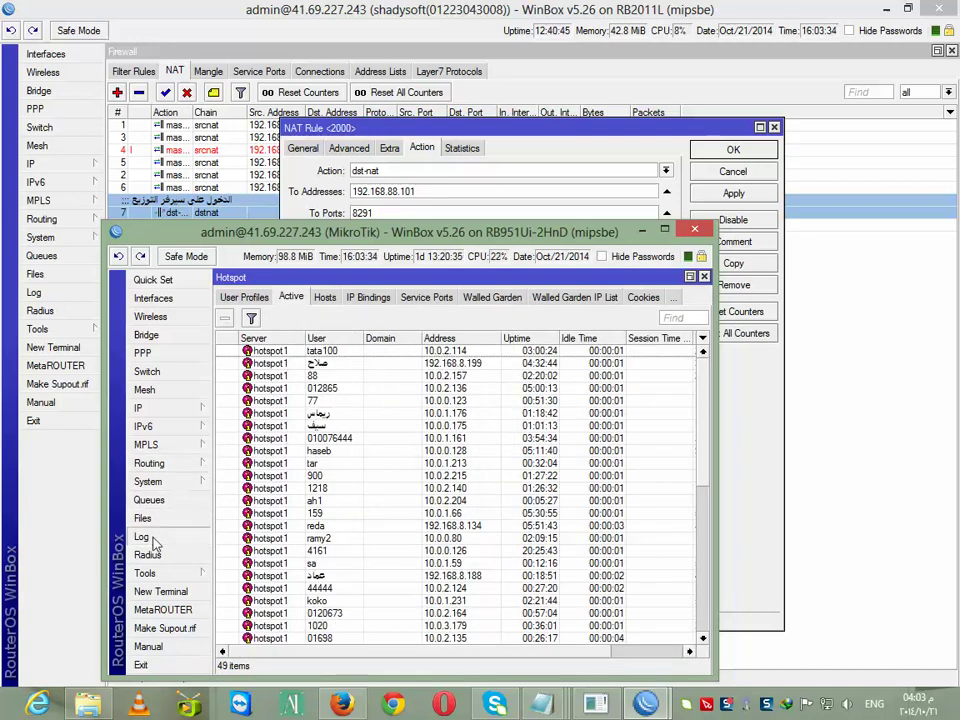
{"action": "left_click", "coordinate": [141, 536]}
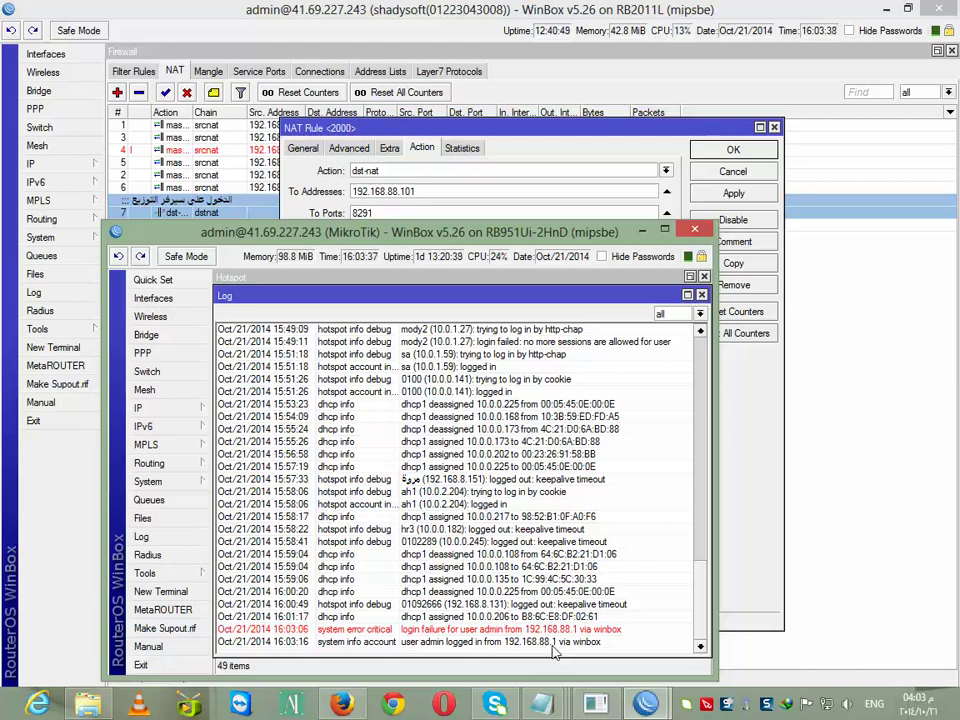
Check the main router's log for the failed logins, close it and restore the window
{"action": "left_click", "coordinate": [600, 277]}
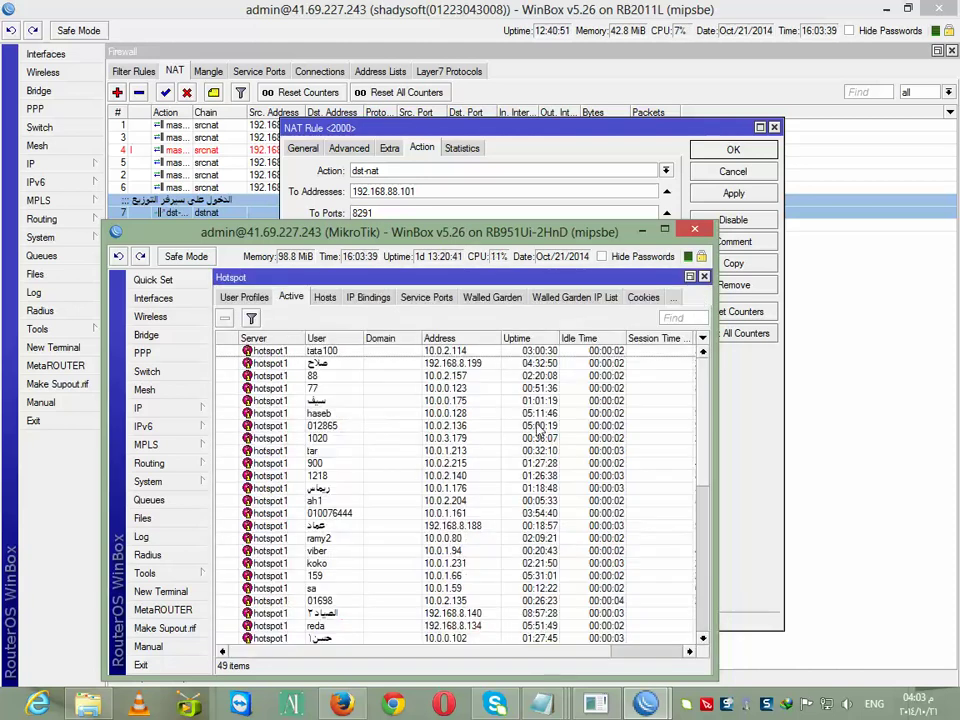
{"action": "left_click_drag", "start_coordinate": [525, 238], "coordinate": [603, 328]}
{"action": "left_click", "coordinate": [75, 299]}
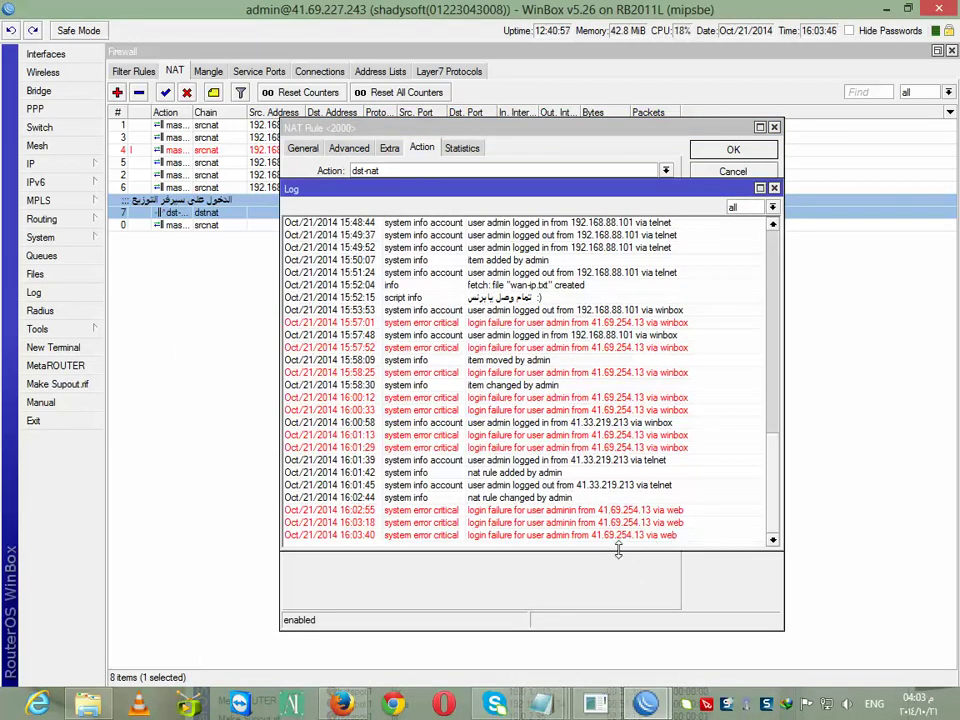
{"action": "left_click", "coordinate": [773, 189]}
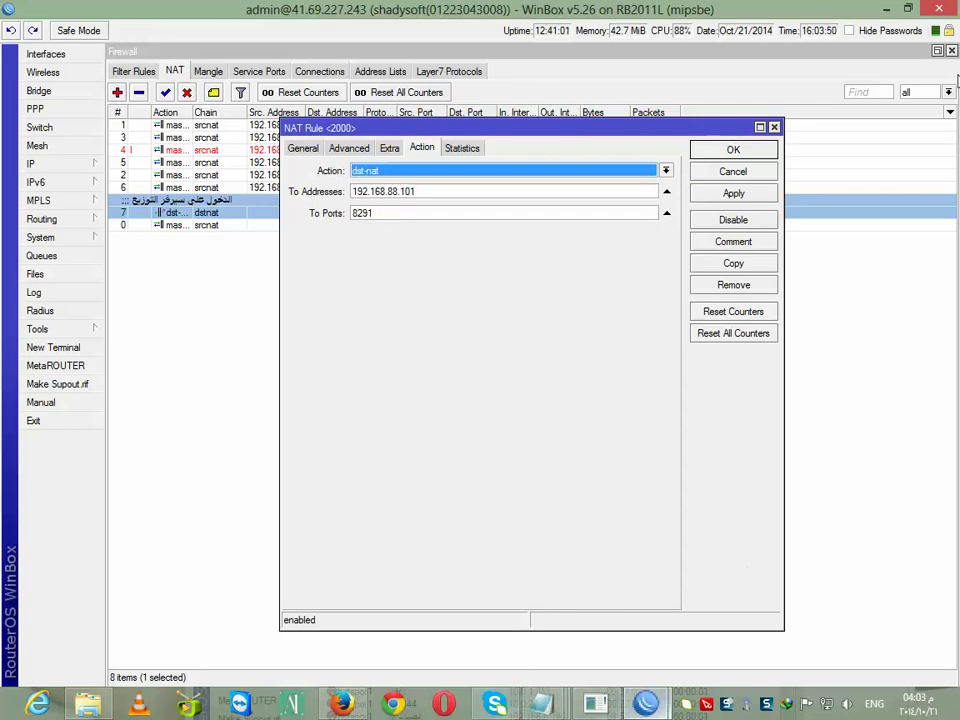
{"action": "left_click", "coordinate": [906, 10]}
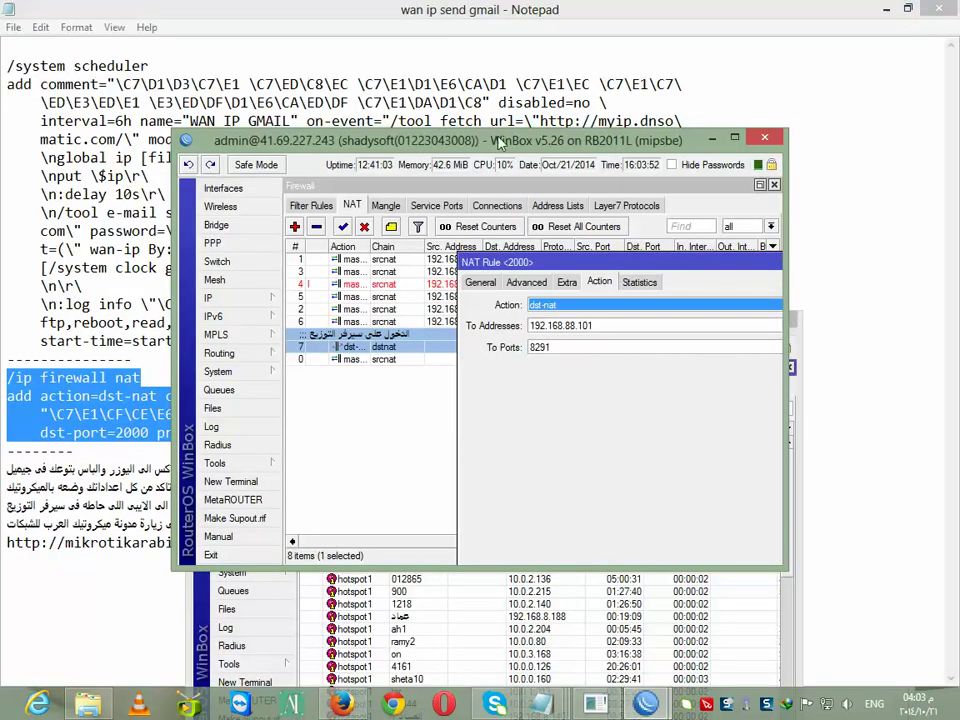
Rearrange both router windows and maximize the main router's WinBox window
{"action": "left_click_drag", "start_coordinate": [490, 133], "coordinate": [419, 82]}
{"action": "left_click", "coordinate": [760, 370]}
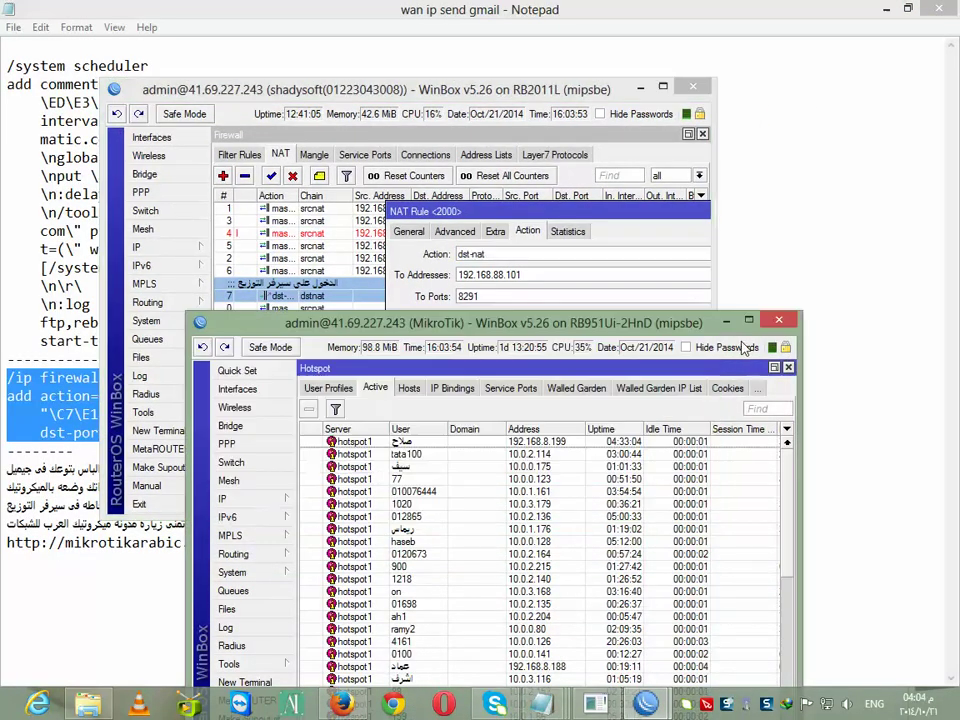
{"action": "mouse_move", "coordinate": [630, 371]}
{"action": "left_mouse_down"}
{"action": "mouse_move", "coordinate": [656, 413]}
{"action": "mouse_move", "coordinate": [952, 152]}
{"action": "mouse_move", "coordinate": [804, 191]}
{"action": "mouse_move", "coordinate": [621, 396]}
{"action": "mouse_move", "coordinate": [617, 380]}
{"action": "left_mouse_up"}
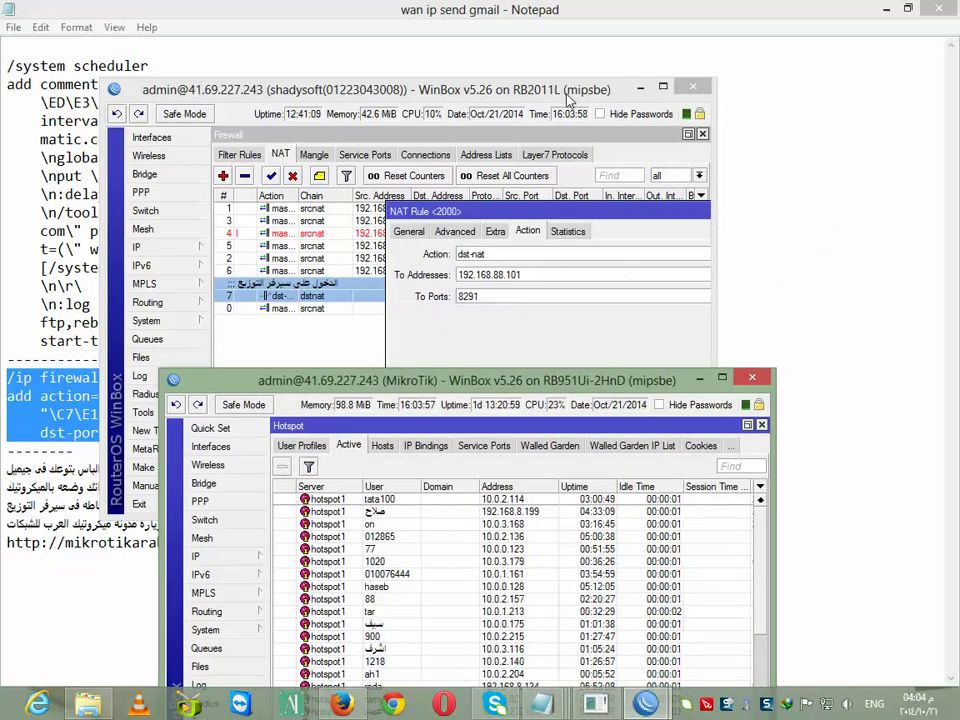
{"action": "double_click", "coordinate": [560, 90]}
{"action": "left_click", "coordinate": [774, 127]}
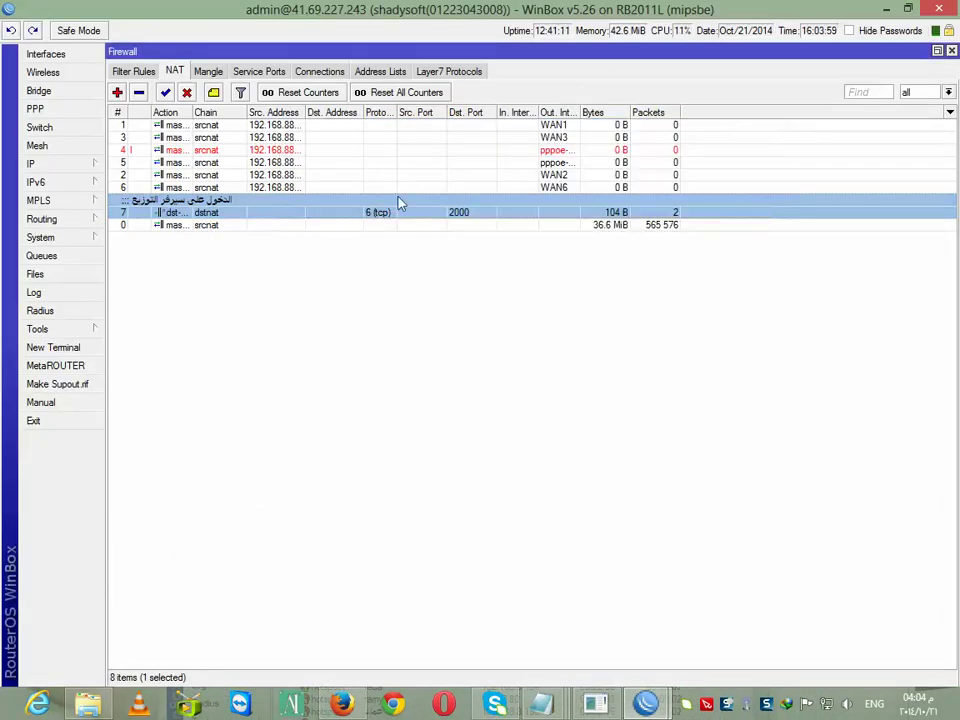
{"action": "left_click", "coordinate": [40, 164]}
{"action": "left_click", "coordinate": [140, 295]}
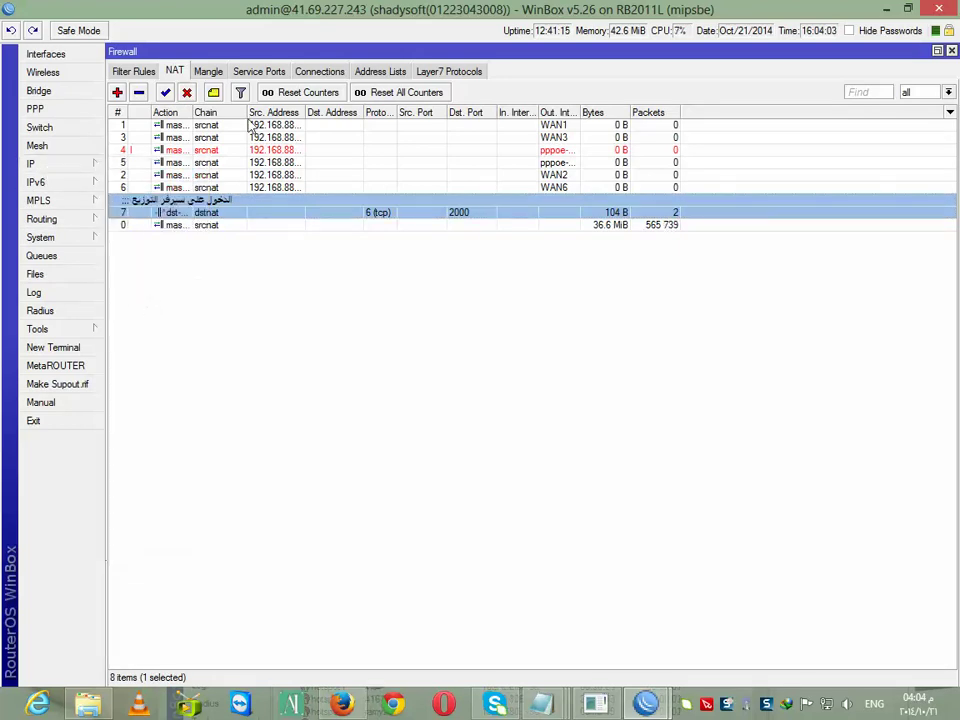
Confirm the NAT rule matches tcp dst-port 2000 and forwards to 192.168.88.101
{"action": "double_click", "coordinate": [208, 213]}
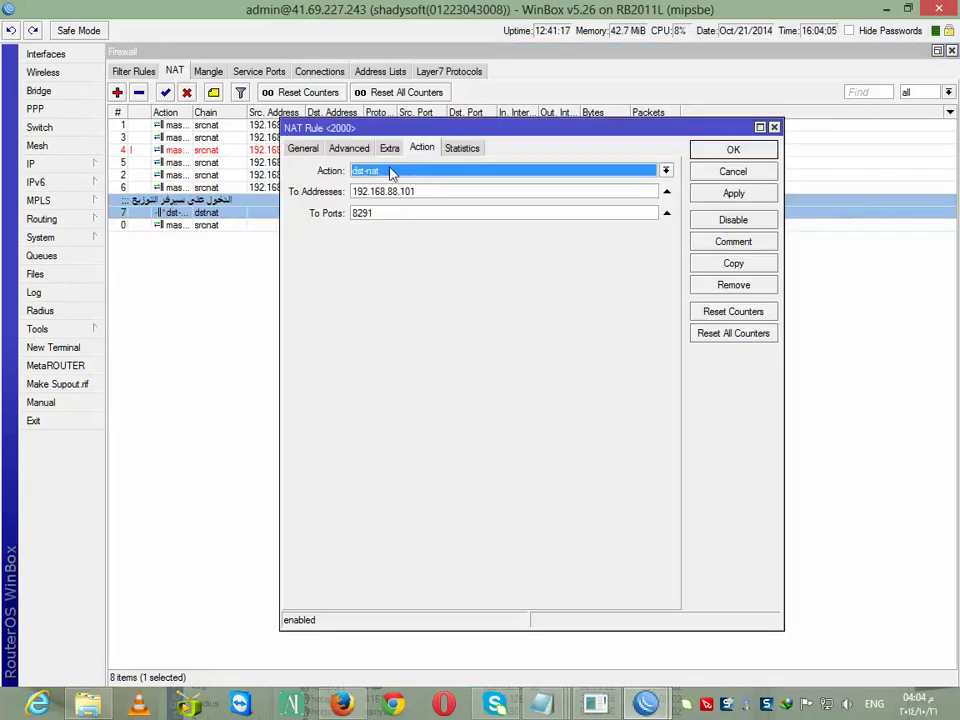
{"action": "left_click", "coordinate": [303, 148]}
{"action": "left_click_drag", "start_coordinate": [405, 286], "coordinate": [367, 285]}
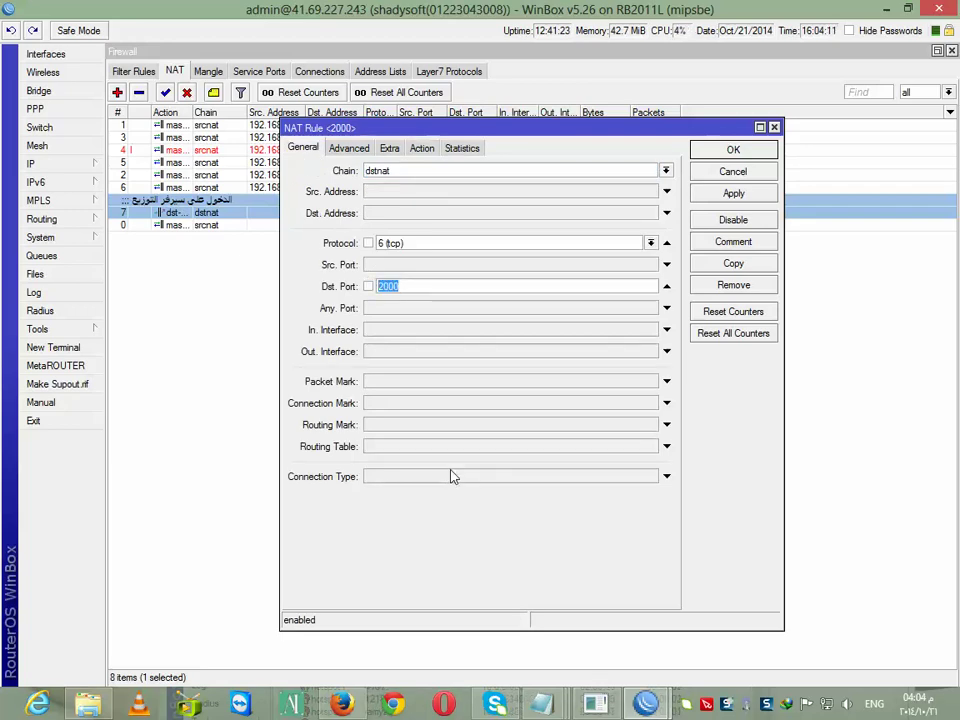
{"action": "left_click", "coordinate": [422, 148]}
{"action": "key", "text": "Tab"}
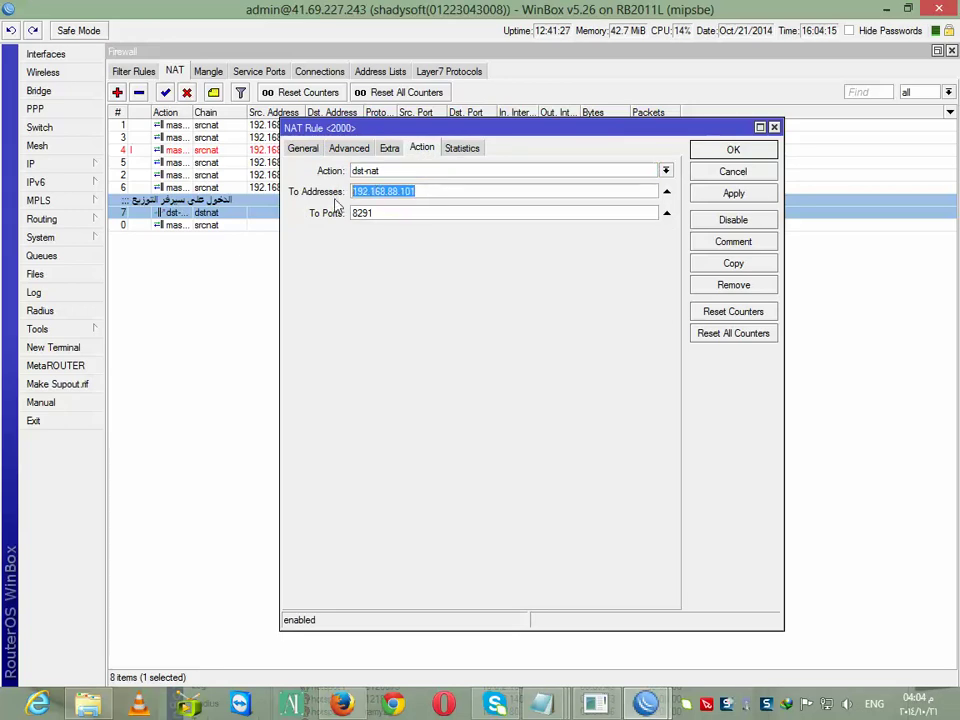
Verify 192.168.88.101 appears in the IP ARP table, then close the rule with OK
{"action": "left_click", "coordinate": [40, 166]}
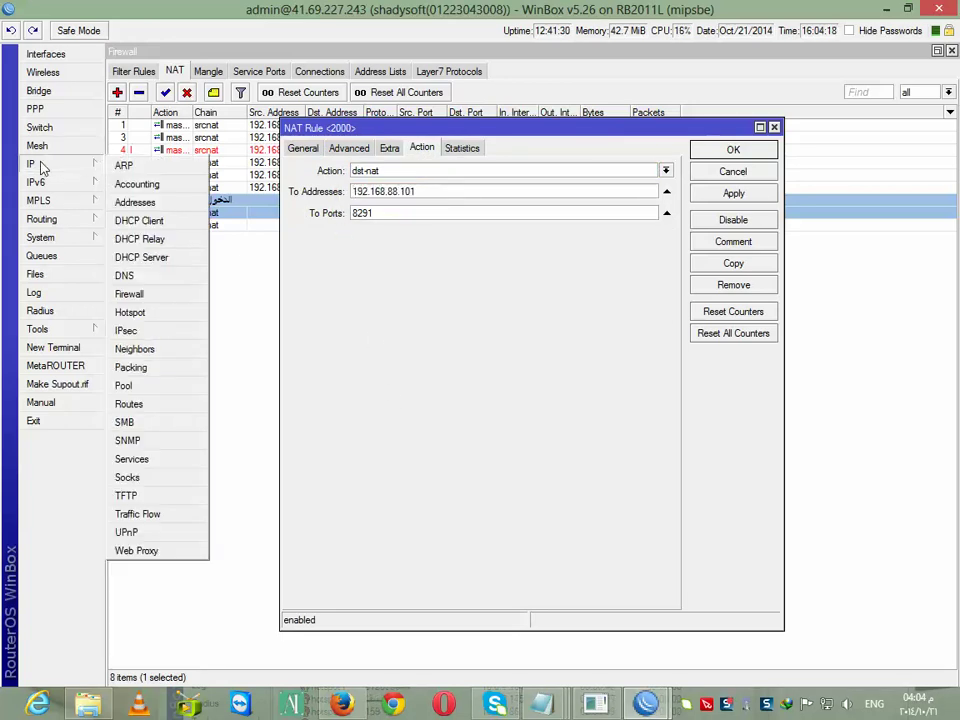
{"action": "left_click", "coordinate": [120, 166]}
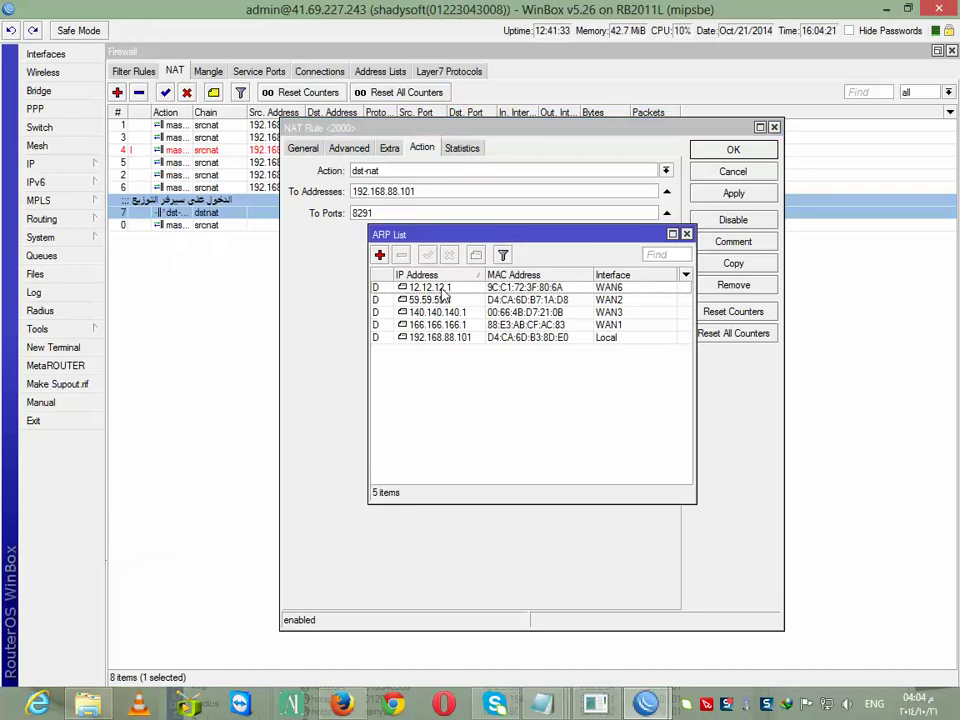
{"action": "left_click", "coordinate": [490, 340]}
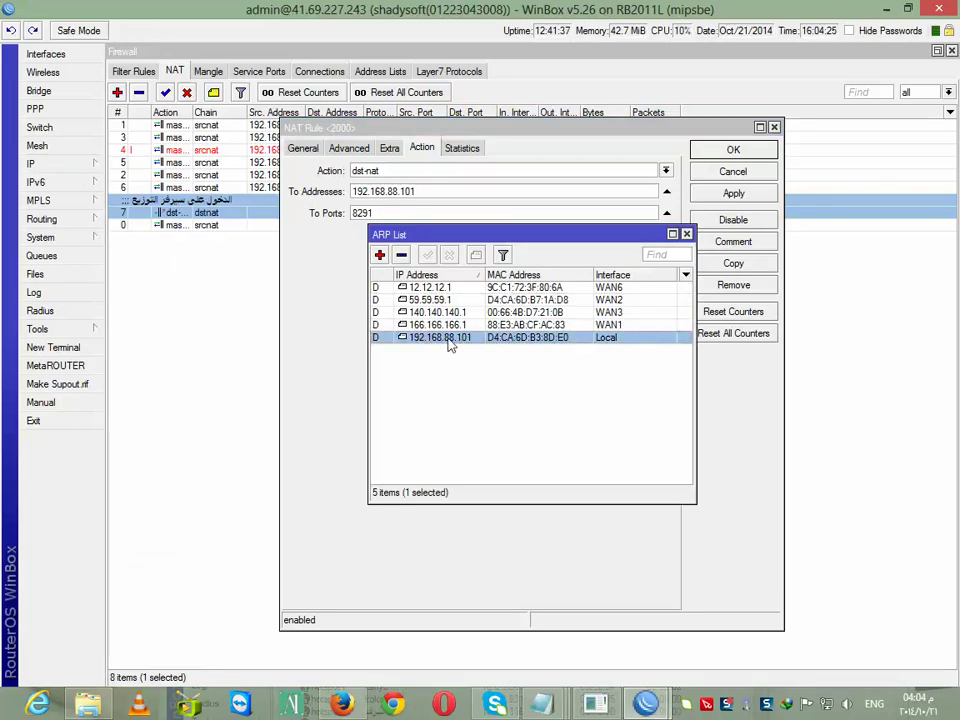
{"action": "left_click", "coordinate": [686, 233]}
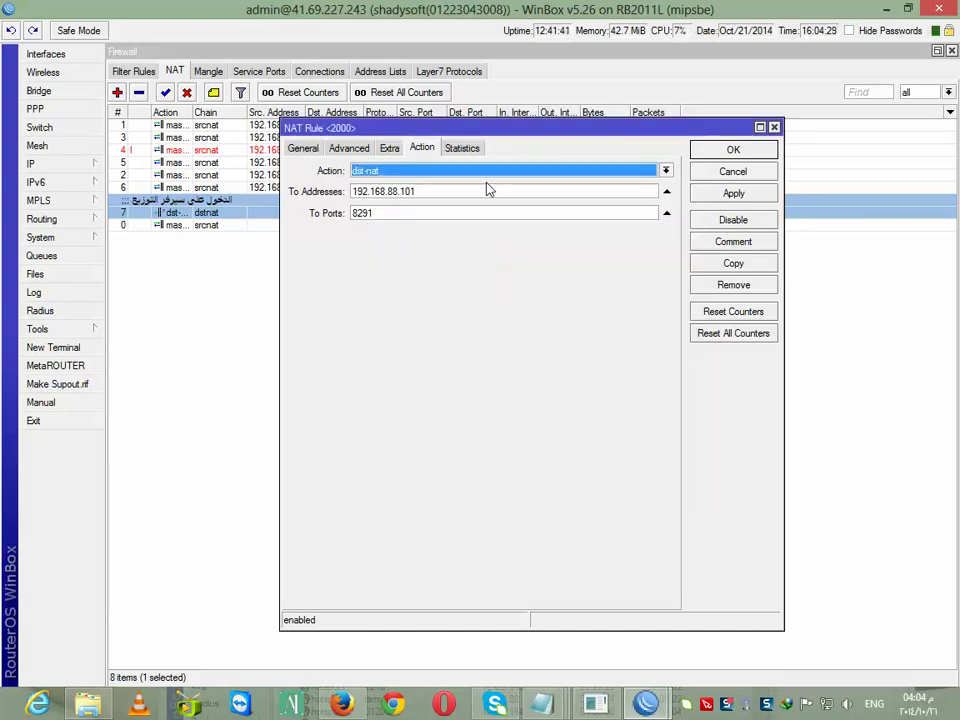
{"action": "double_click", "coordinate": [409, 191]}
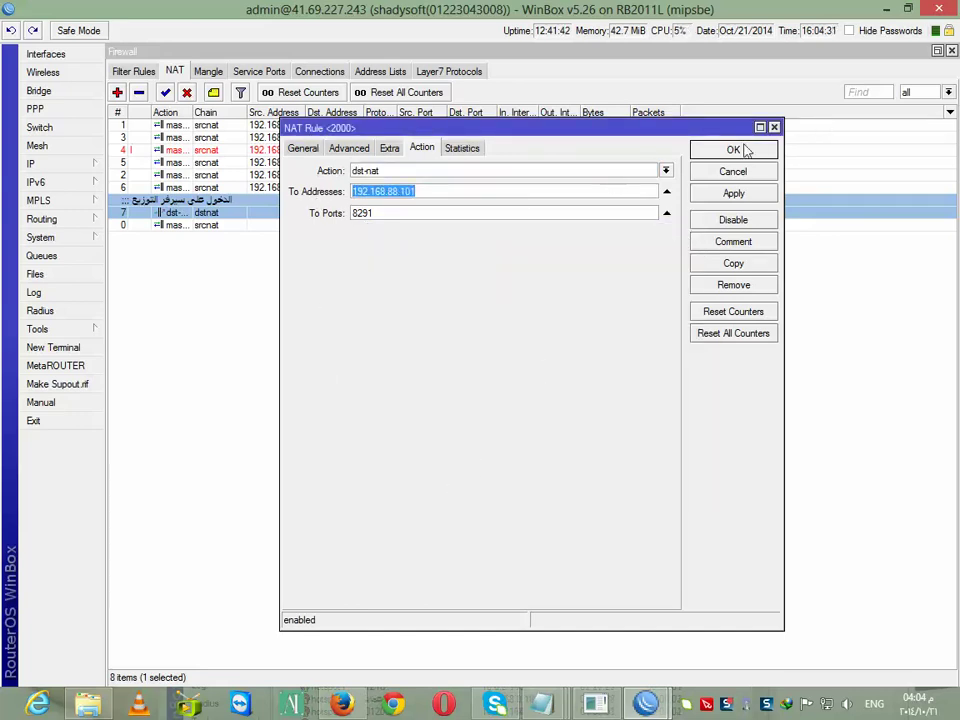
{"action": "left_click", "coordinate": [733, 150]}
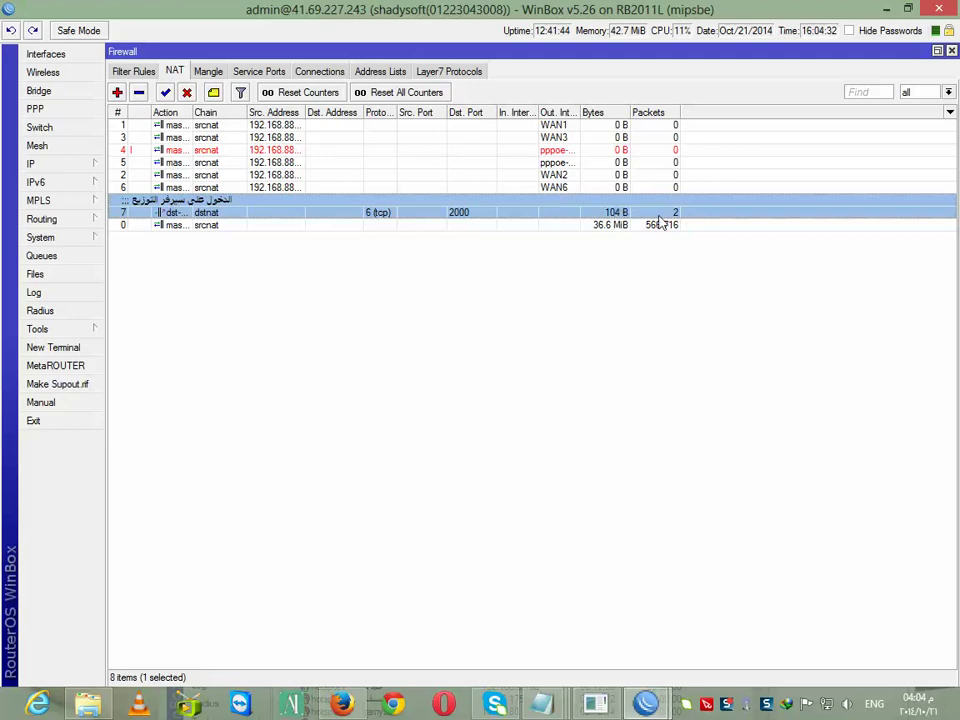
{"action": "mouse_move", "coordinate": [645, 704]}
{"action": "left_click", "coordinate": [690, 600]}
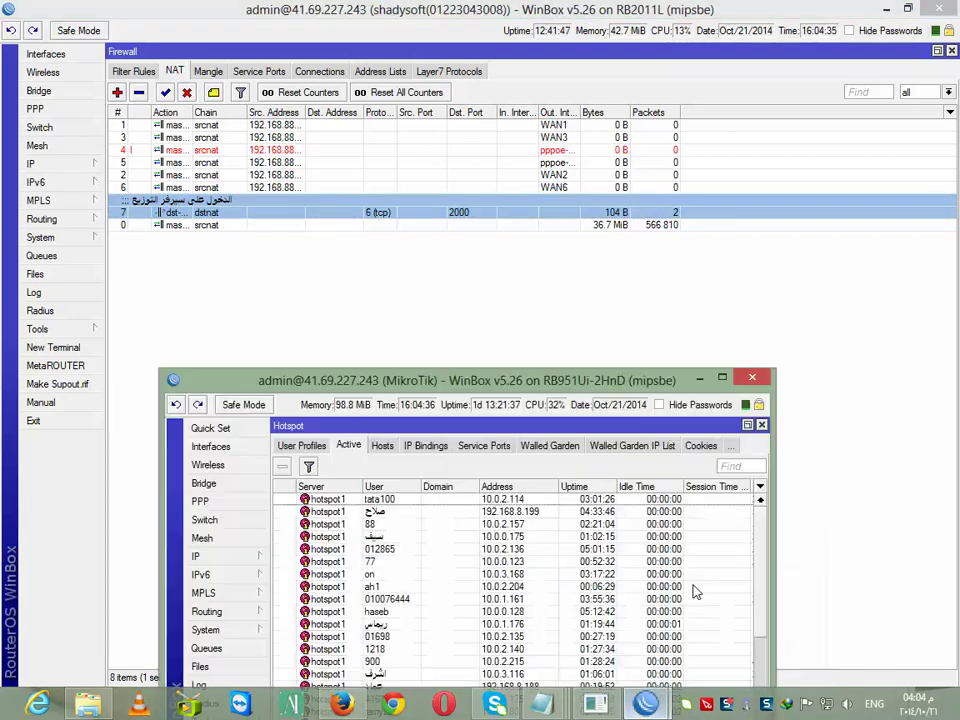
Close both WinBox router sessions and minimize the notes
{"action": "left_click", "coordinate": [510, 625]}
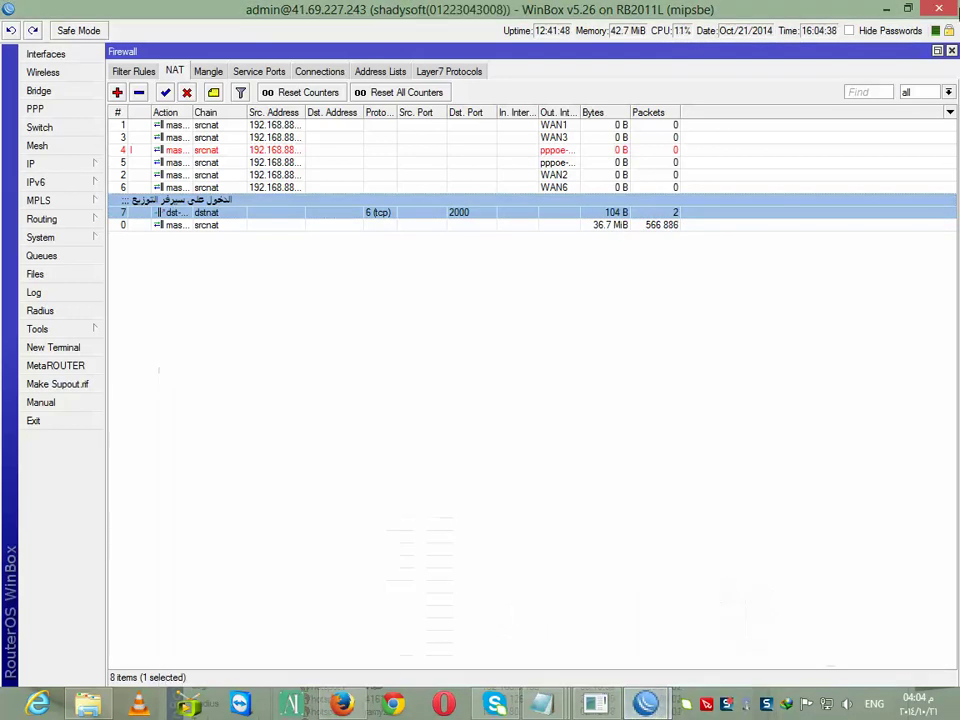
{"action": "left_click", "coordinate": [939, 9]}
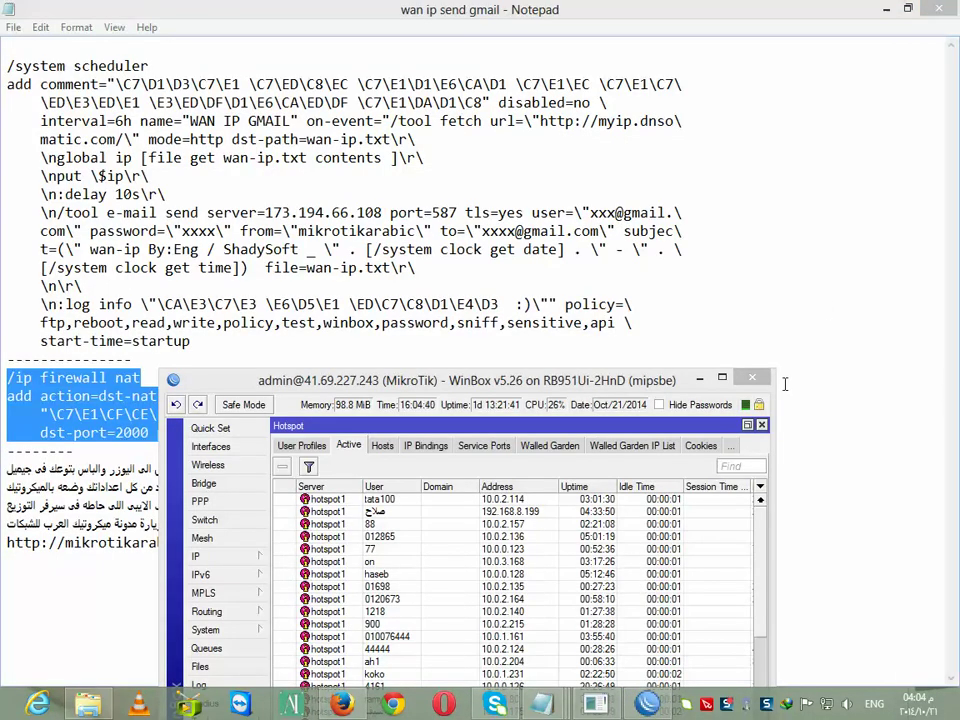
{"action": "left_click", "coordinate": [752, 377]}
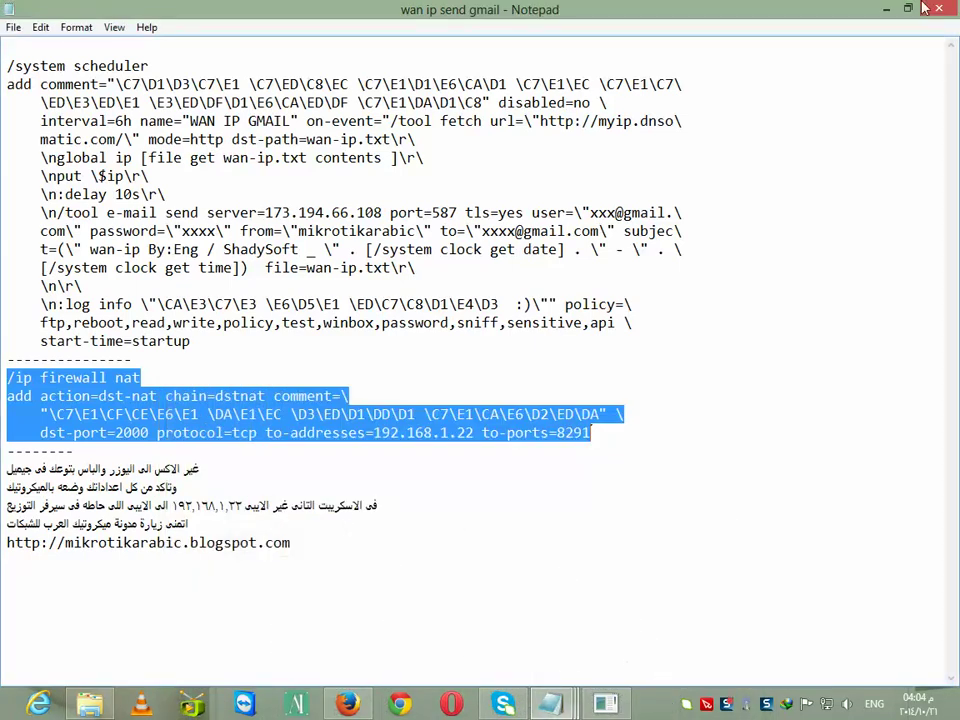
{"action": "left_click", "coordinate": [886, 8]}
{"action": "double_click", "coordinate": [789, 158]}
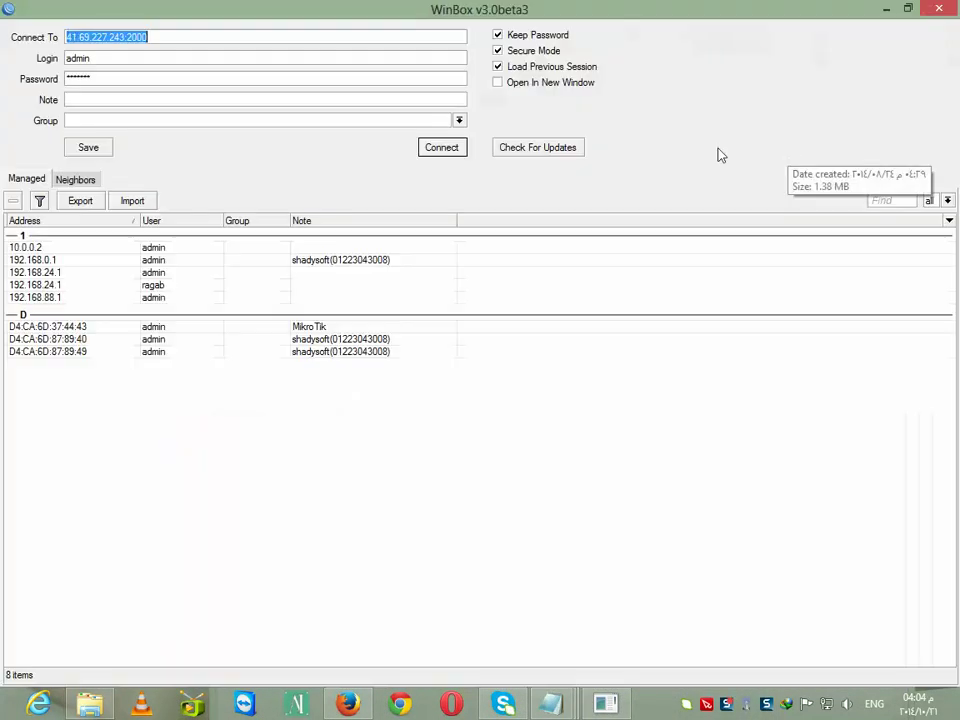
{"action": "left_click_drag", "start_coordinate": [147, 38], "coordinate": [126, 46]}
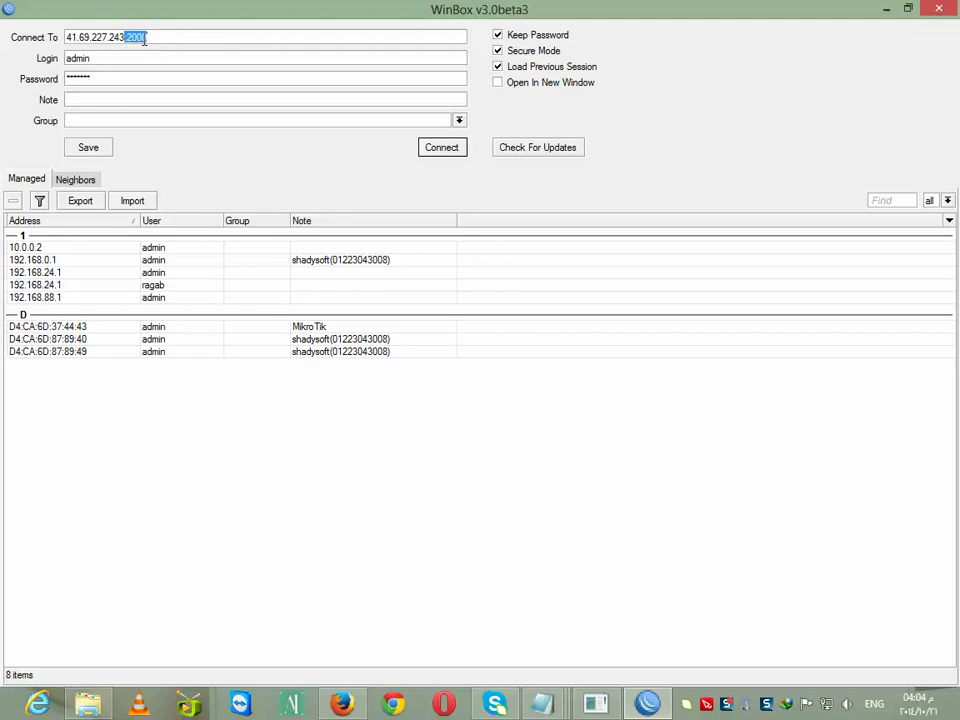
{"action": "right_click", "coordinate": [144, 40]}
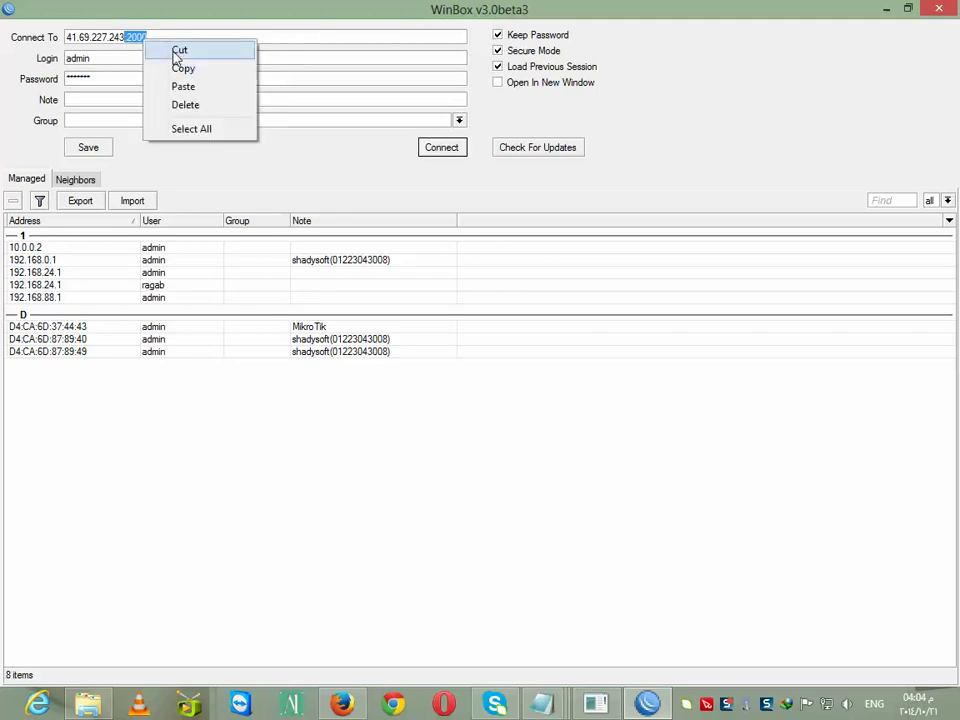
{"action": "left_click", "coordinate": [176, 52]}
{"action": "left_click_drag", "start_coordinate": [121, 76], "coordinate": [31, 86]}
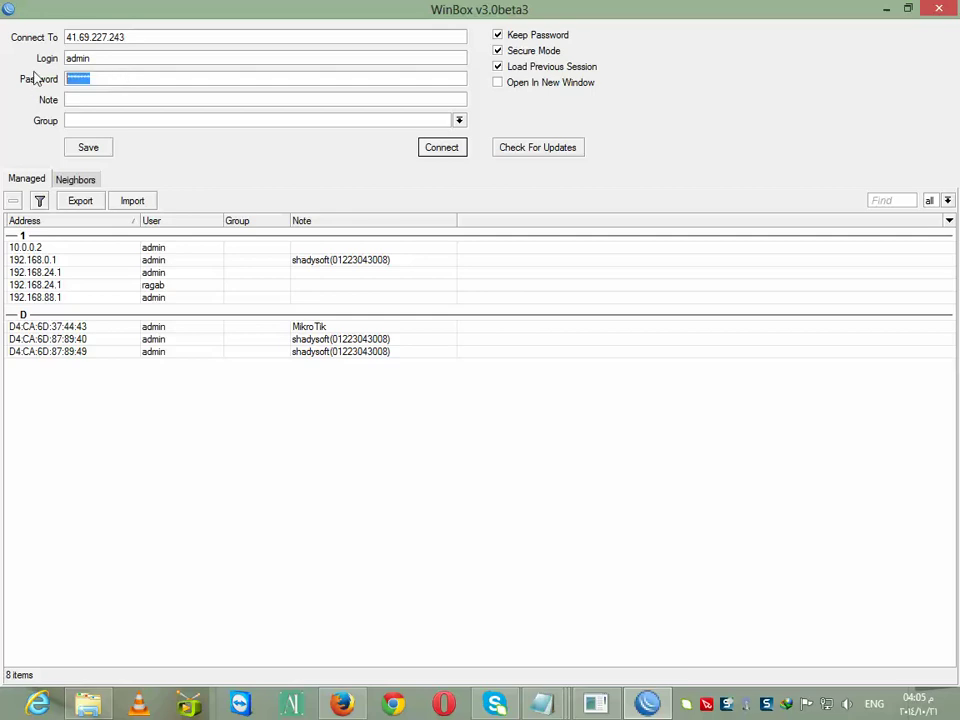
{"action": "type", "text": "***"}
{"action": "key", "text": "Return"}
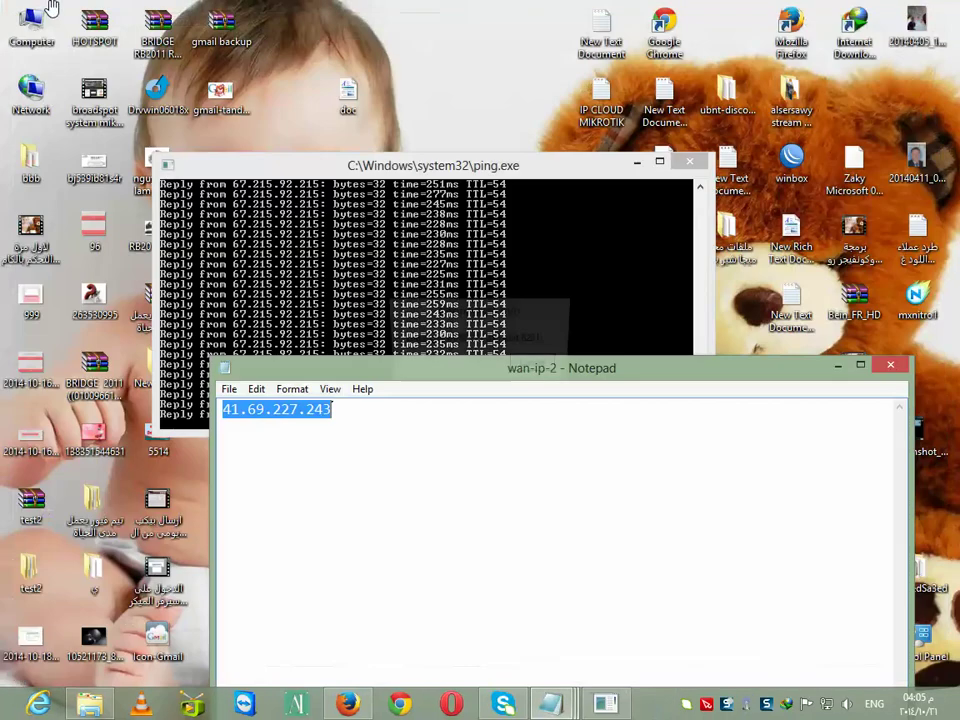
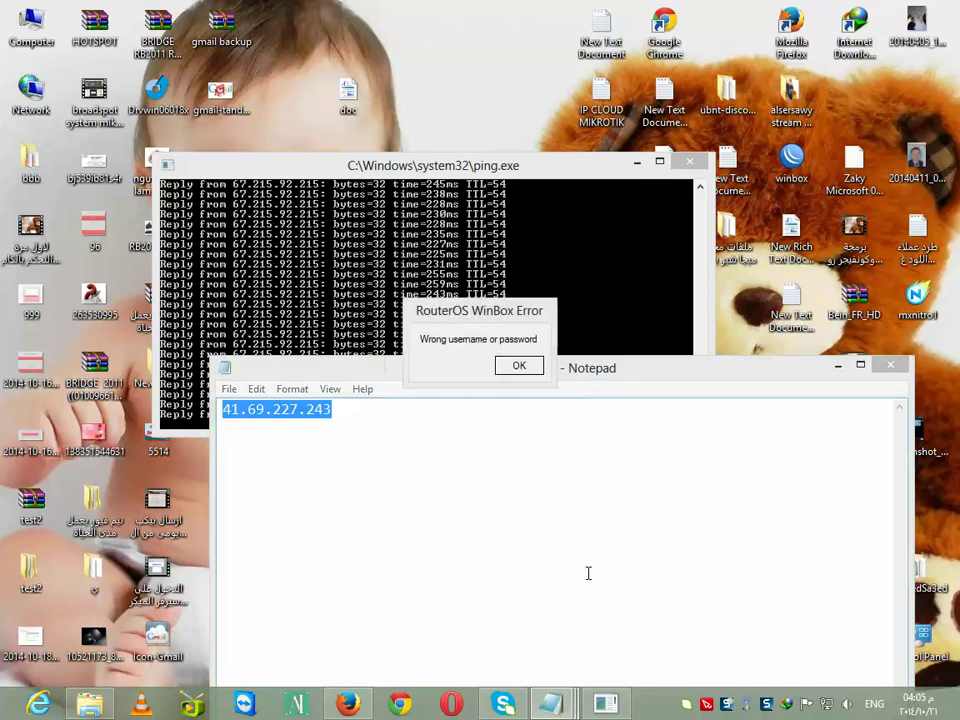
{"action": "left_click", "coordinate": [519, 366]}
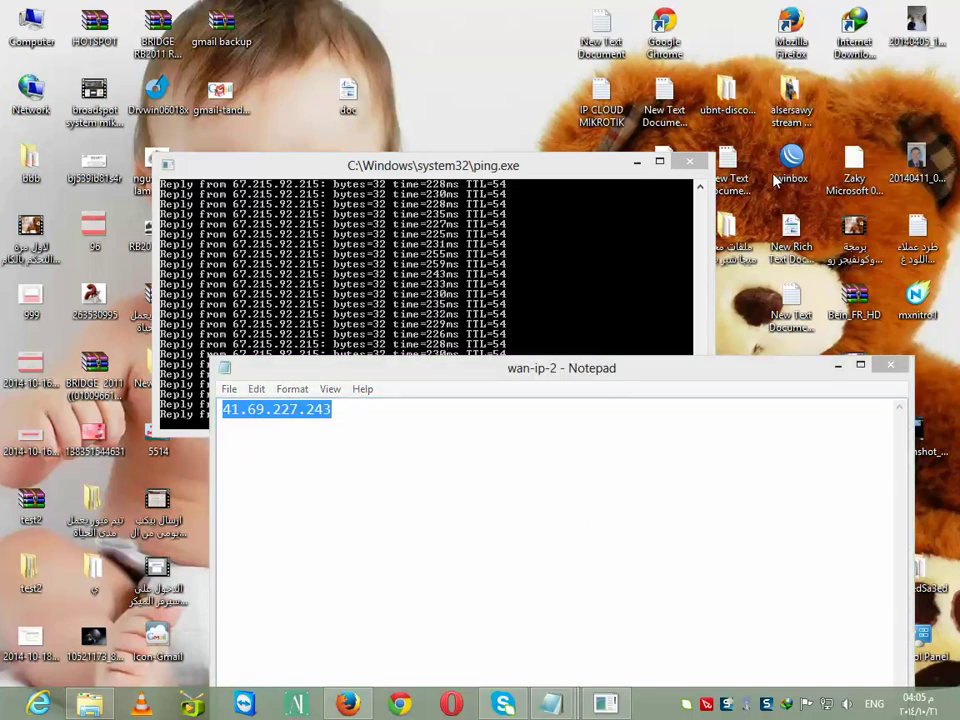
{"action": "double_click", "coordinate": [797, 166]}
{"action": "key", "text": "Tab"}
{"action": "key", "text": "Tab"}
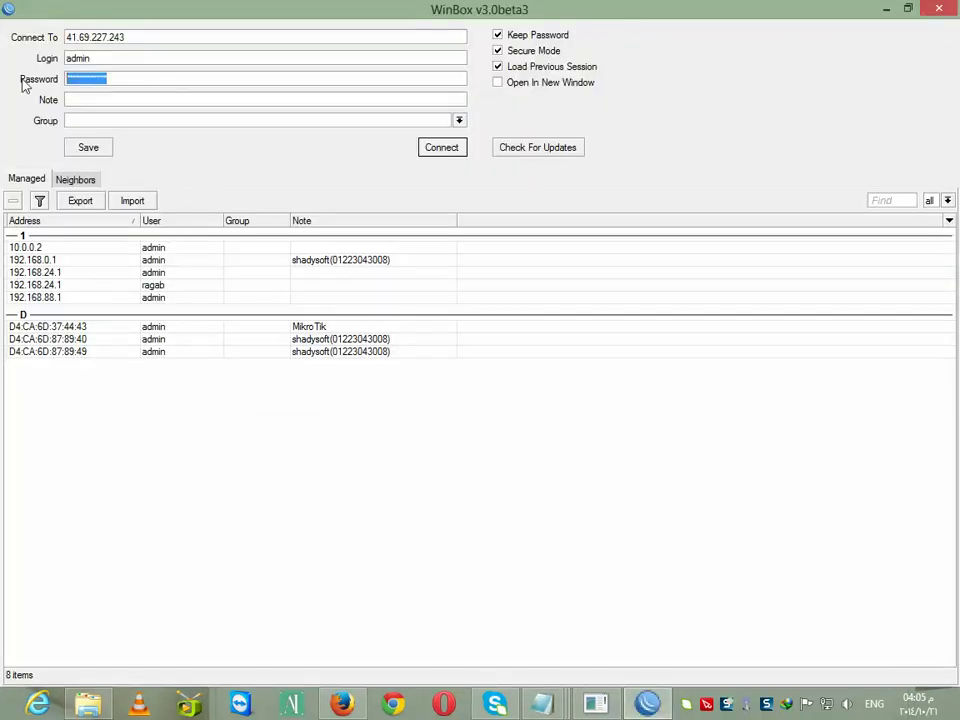
{"action": "type", "text": "a"}
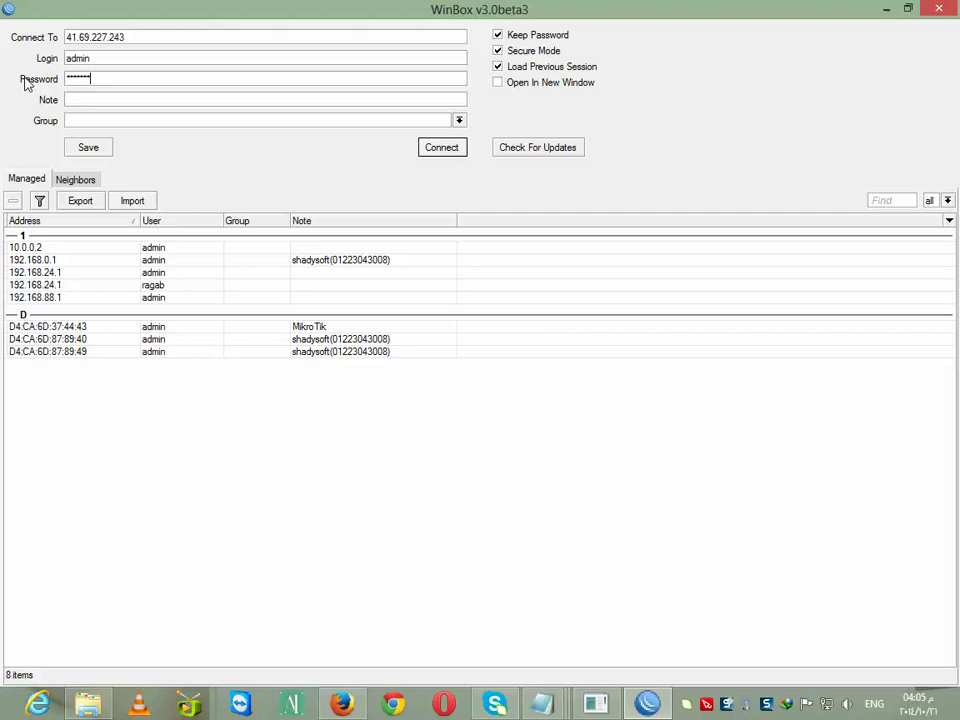
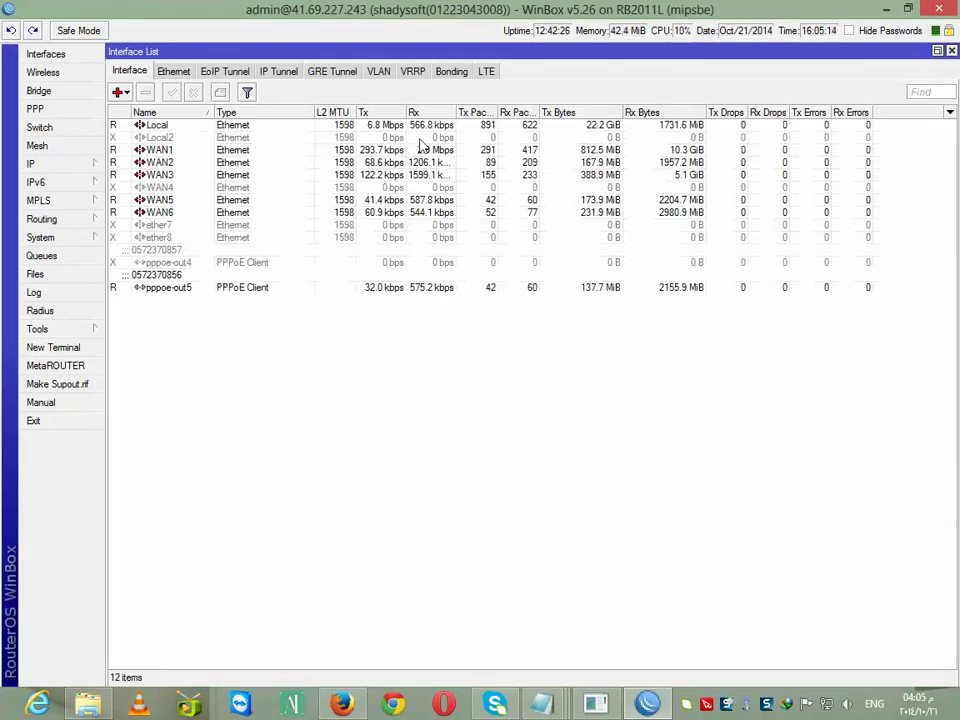
{"action": "right_click", "coordinate": [647, 704]}
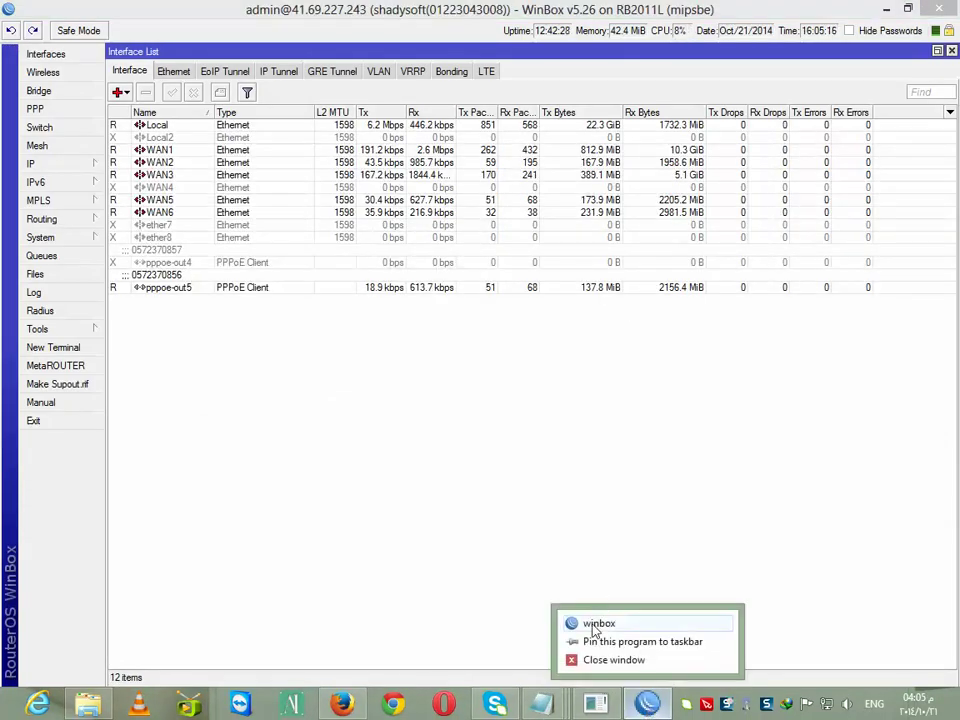
{"action": "left_click", "coordinate": [598, 623]}
{"action": "left_click", "coordinate": [130, 36]}
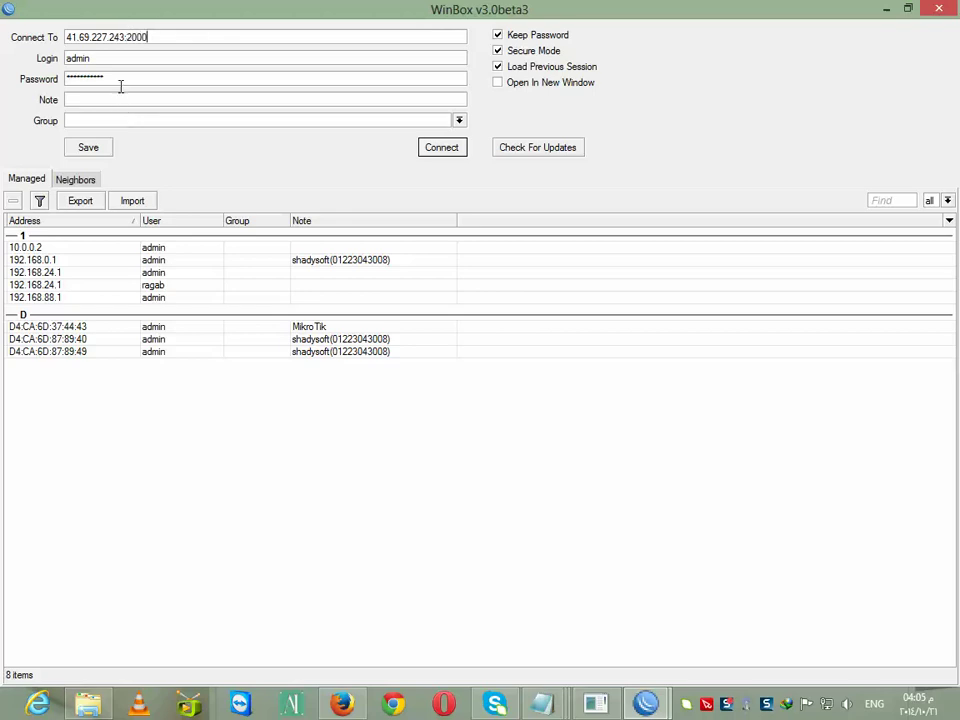
{"action": "key", "text": "Tab"}
{"action": "key", "text": "Tab"}
{"action": "type", "text": "*"}
{"action": "key", "text": "Return"}
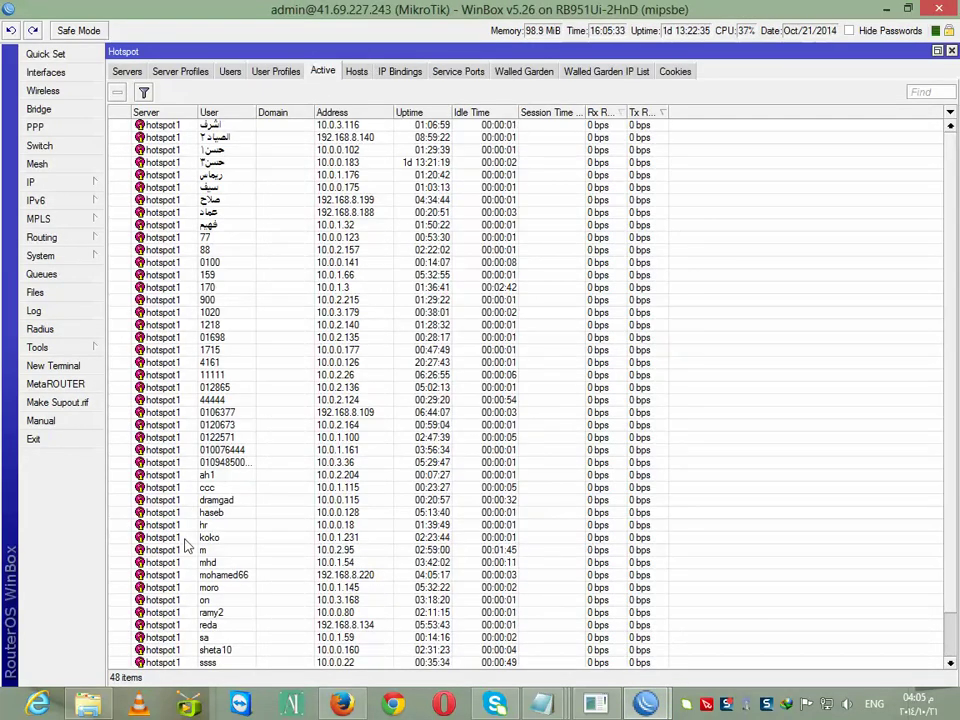
Restore the second router session to a smaller window and move it down-right over the first
{"action": "double_click", "coordinate": [610, 14]}
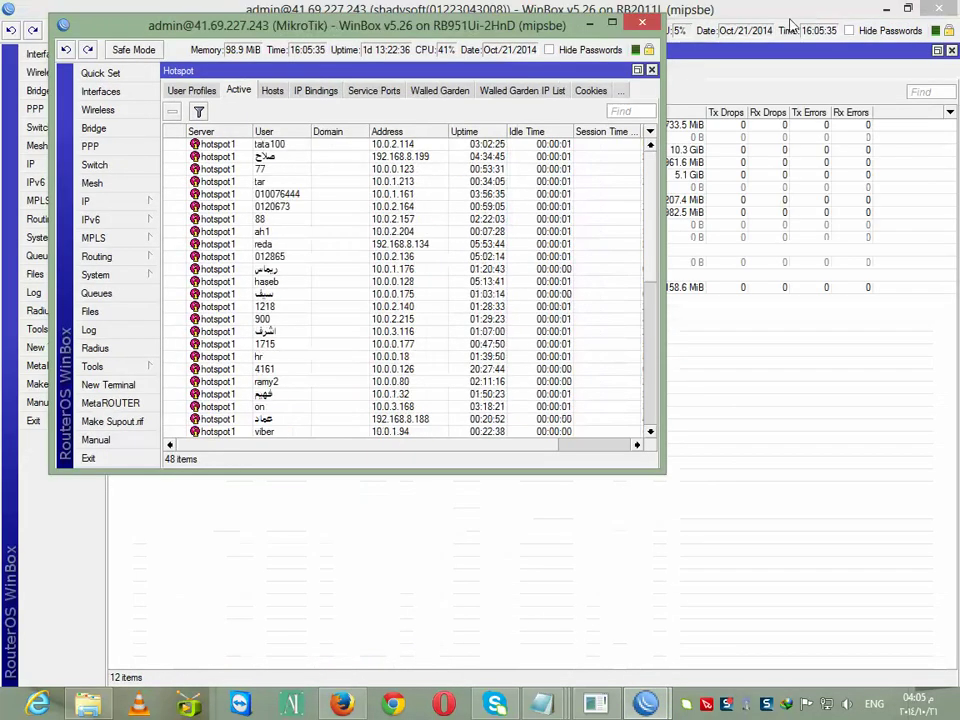
{"action": "left_click_drag", "start_coordinate": [496, 36], "coordinate": [605, 256]}
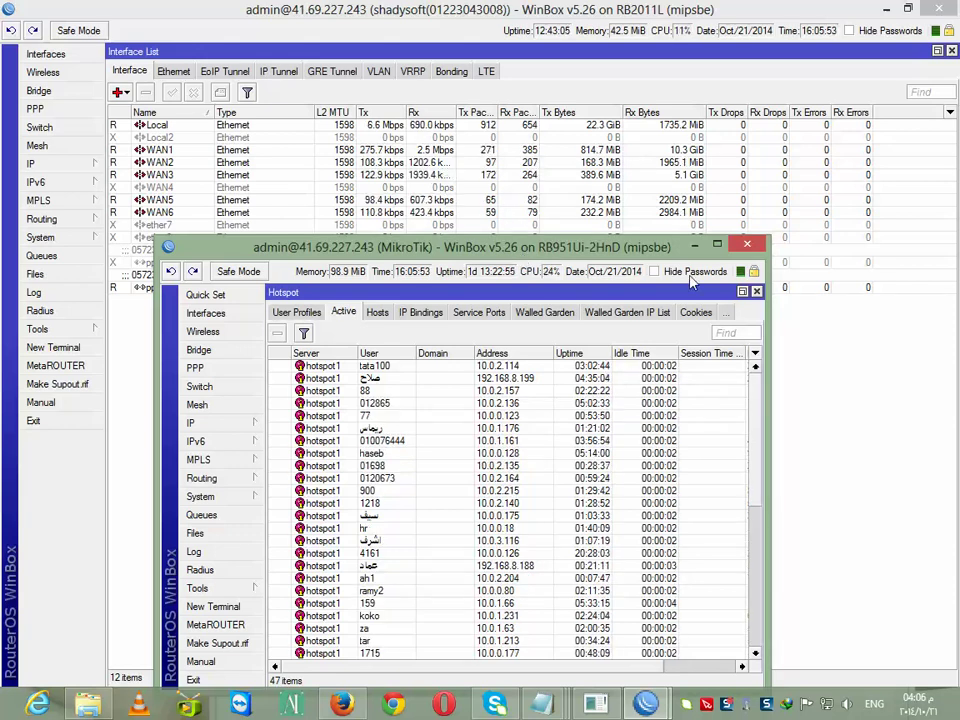
In the wan ip send gmail script, select the xxx user= and xxxx to= placeholders
{"action": "mouse_move", "coordinate": [541, 705]}
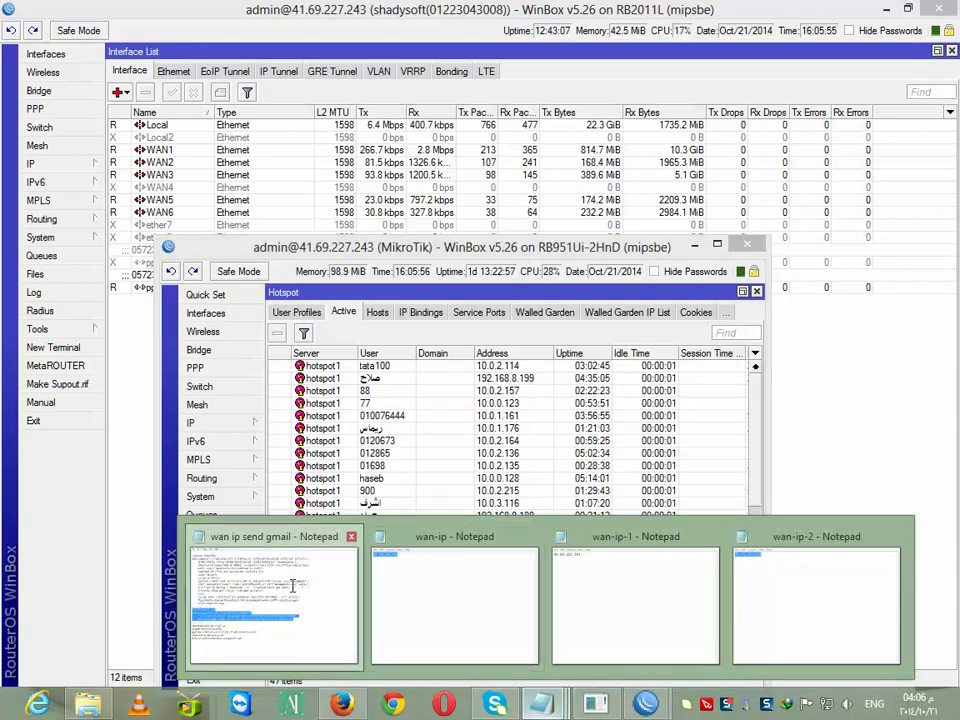
{"action": "left_click", "coordinate": [300, 652]}
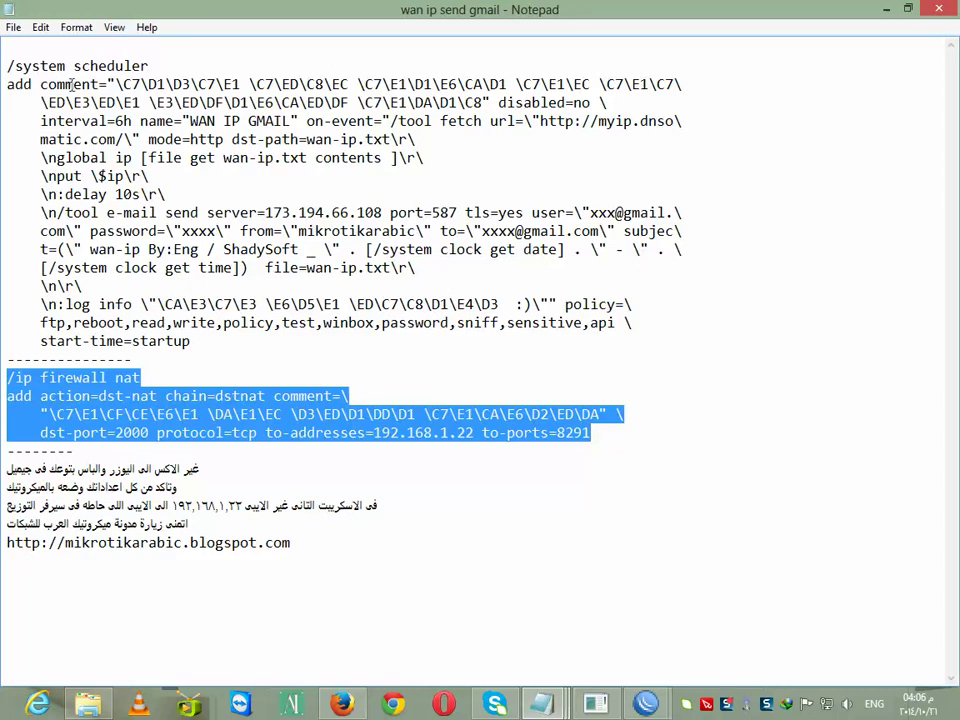
{"action": "left_click", "coordinate": [347, 359]}
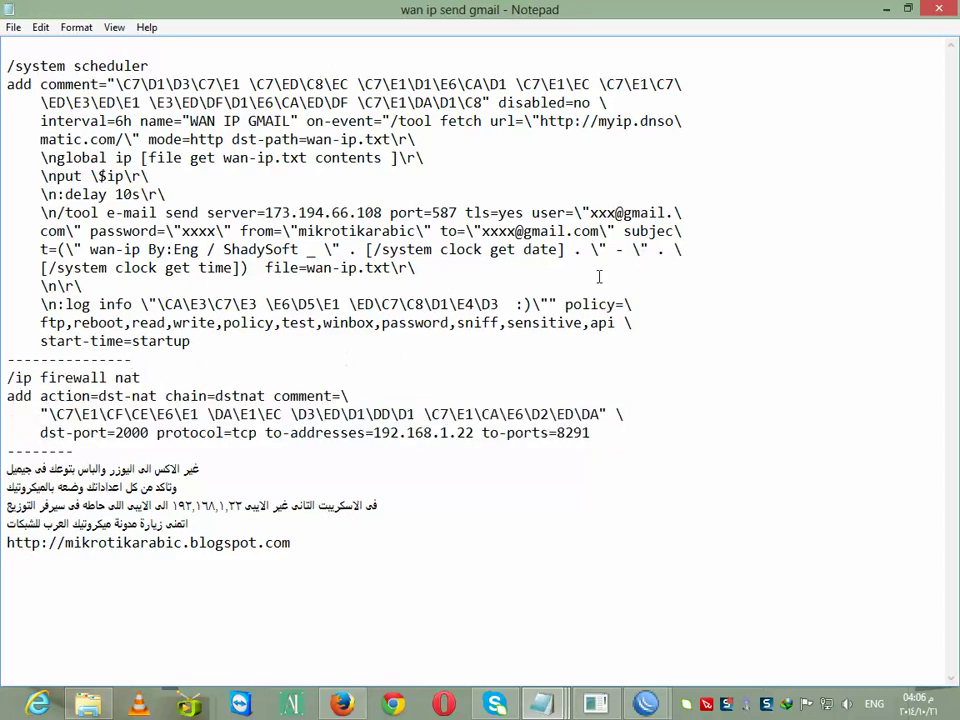
{"action": "left_click_drag", "start_coordinate": [617, 212], "coordinate": [598, 212]}
{"action": "left_click_drag", "start_coordinate": [516, 231], "coordinate": [484, 231]}
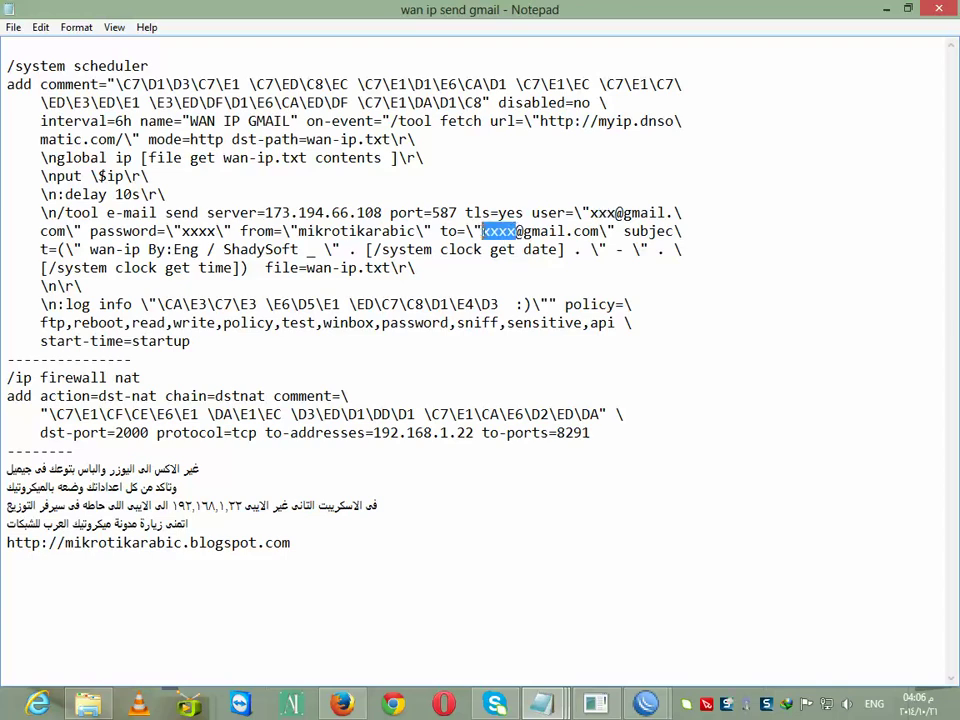
{"action": "left_click_drag", "start_coordinate": [615, 213], "coordinate": [598, 213]}
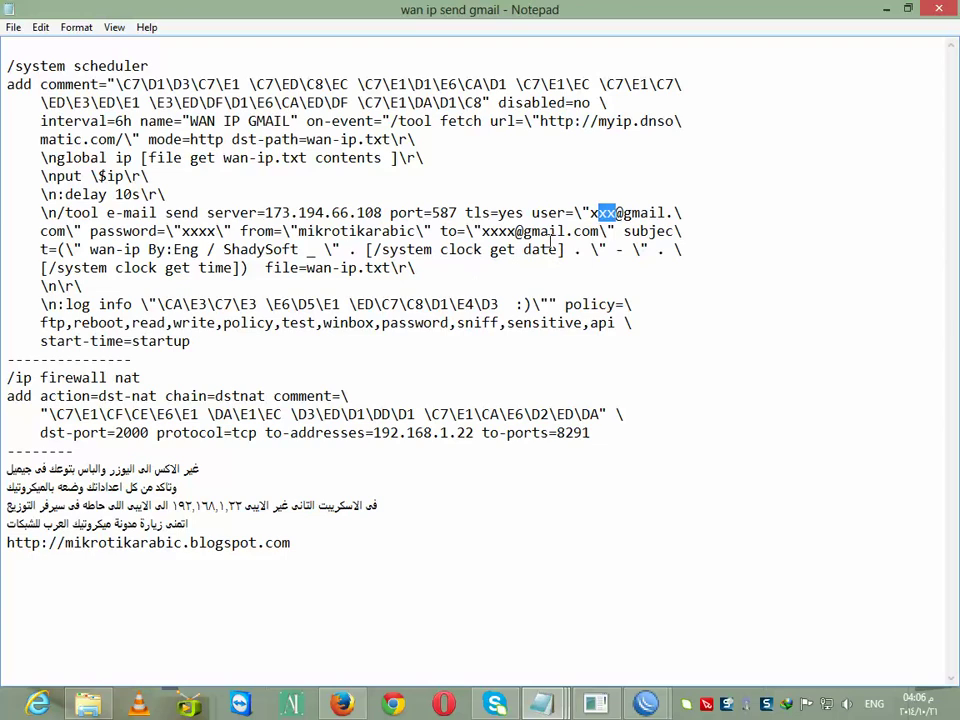
{"action": "left_click_drag", "start_coordinate": [514, 231], "coordinate": [484, 231]}
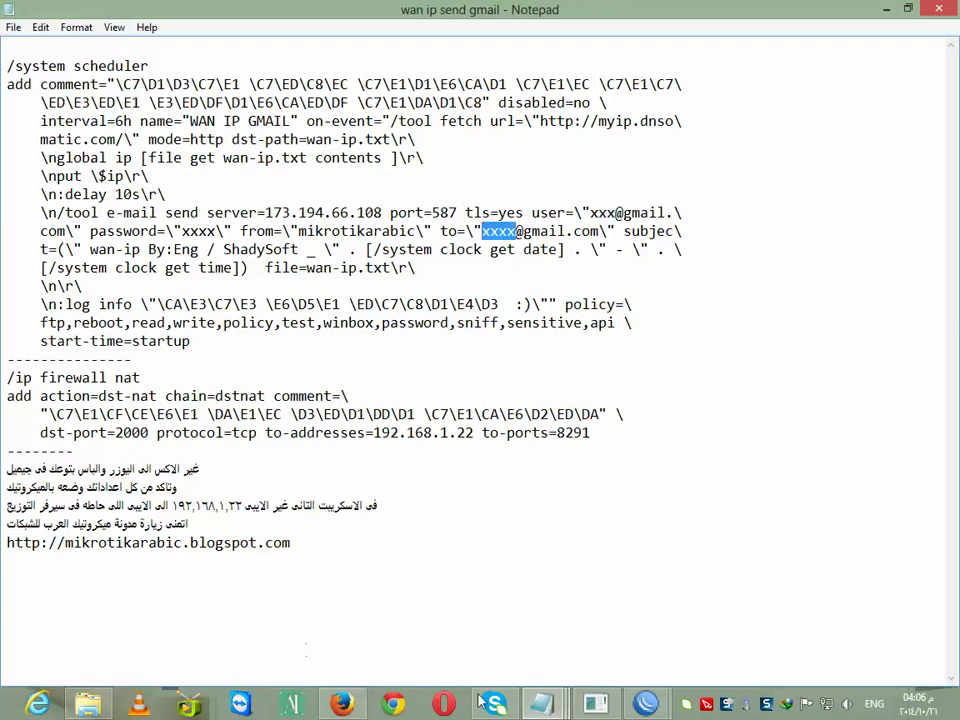
Open a New Terminal on the first router at /ip route, after checking the empty Routes list
{"action": "mouse_move", "coordinate": [645, 703]}
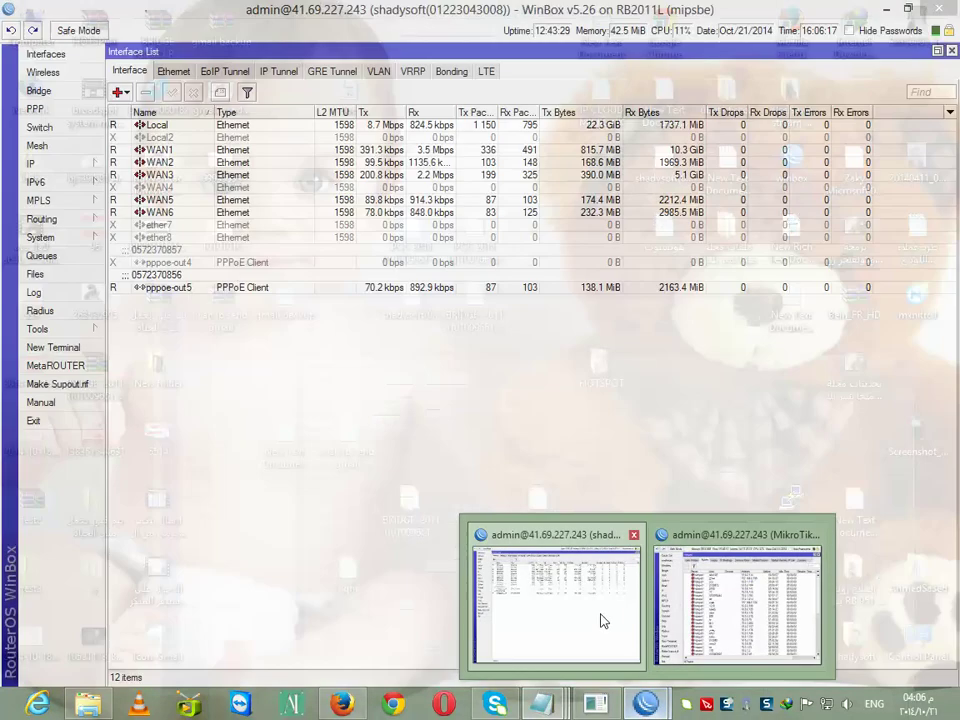
{"action": "left_click", "coordinate": [600, 620]}
{"action": "left_click", "coordinate": [53, 347]}
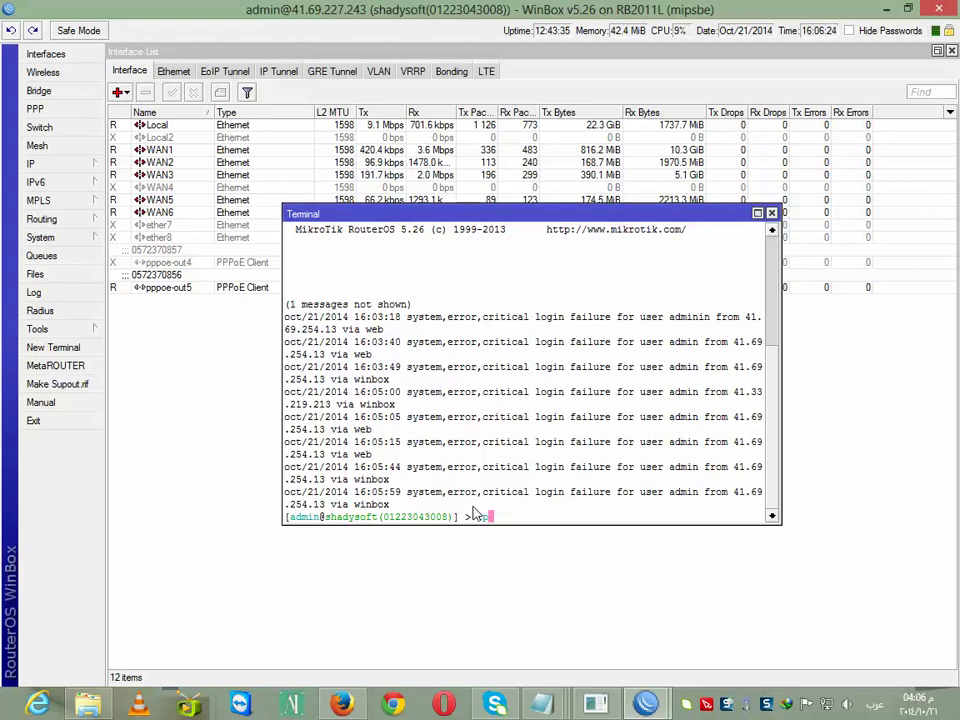
{"action": "key", "text": "Return"}
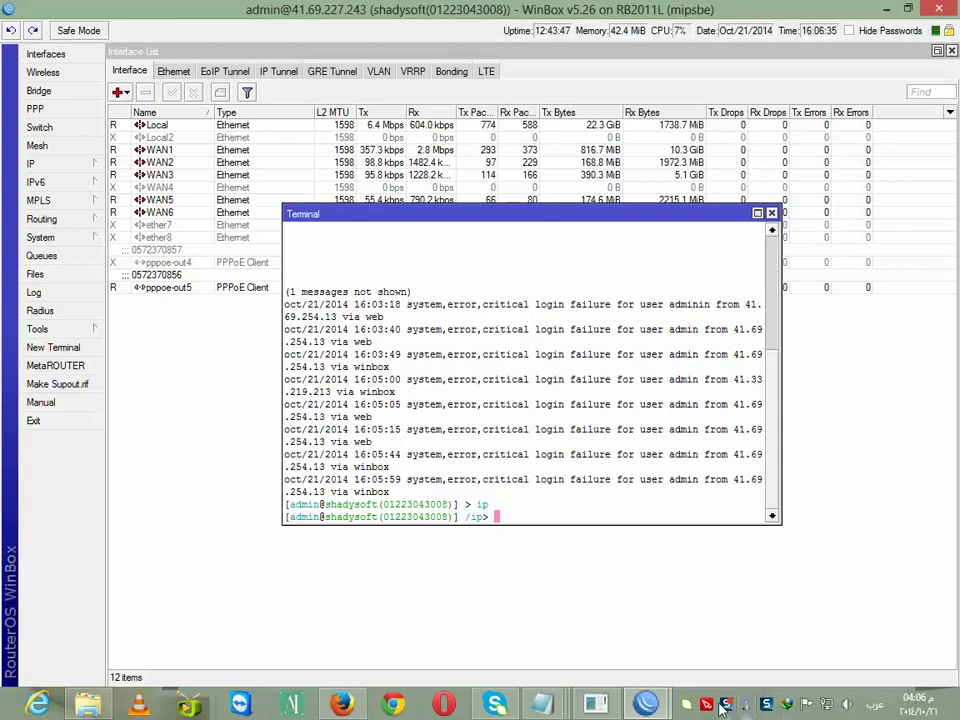
{"action": "key", "text": "alt+shift"}
{"action": "type", "text": "ro"}
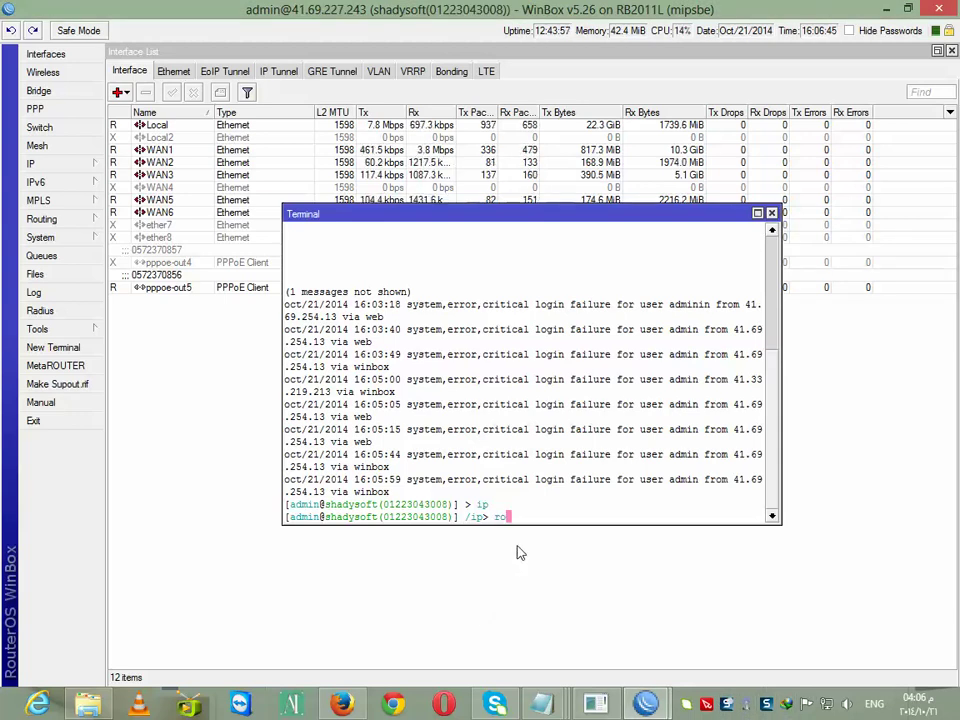
{"action": "key", "text": "Return"}
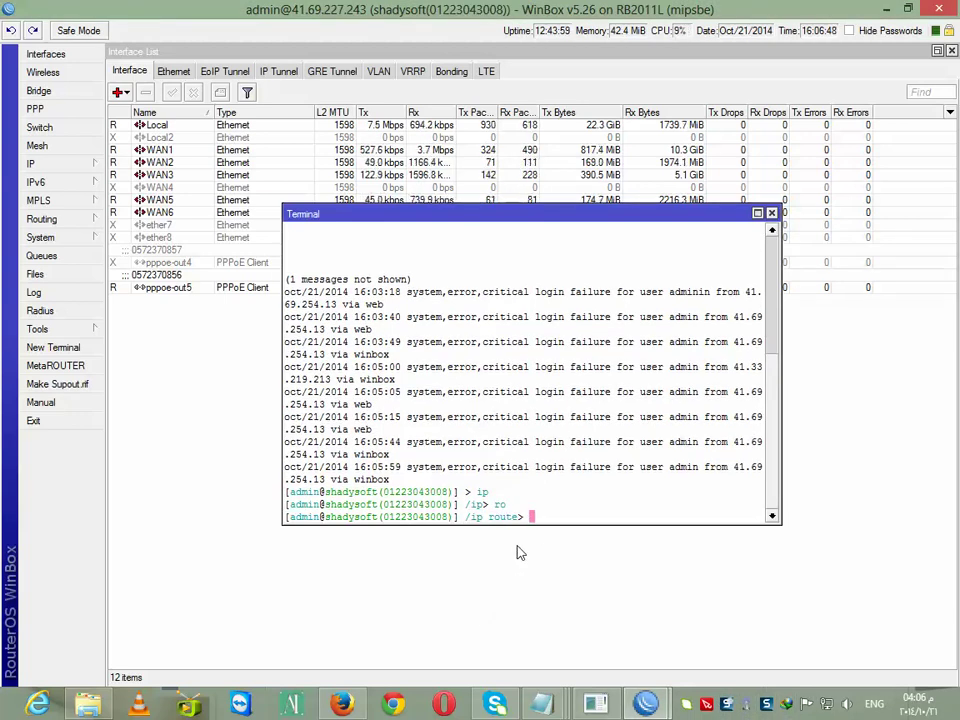
{"action": "left_click", "coordinate": [42, 164]}
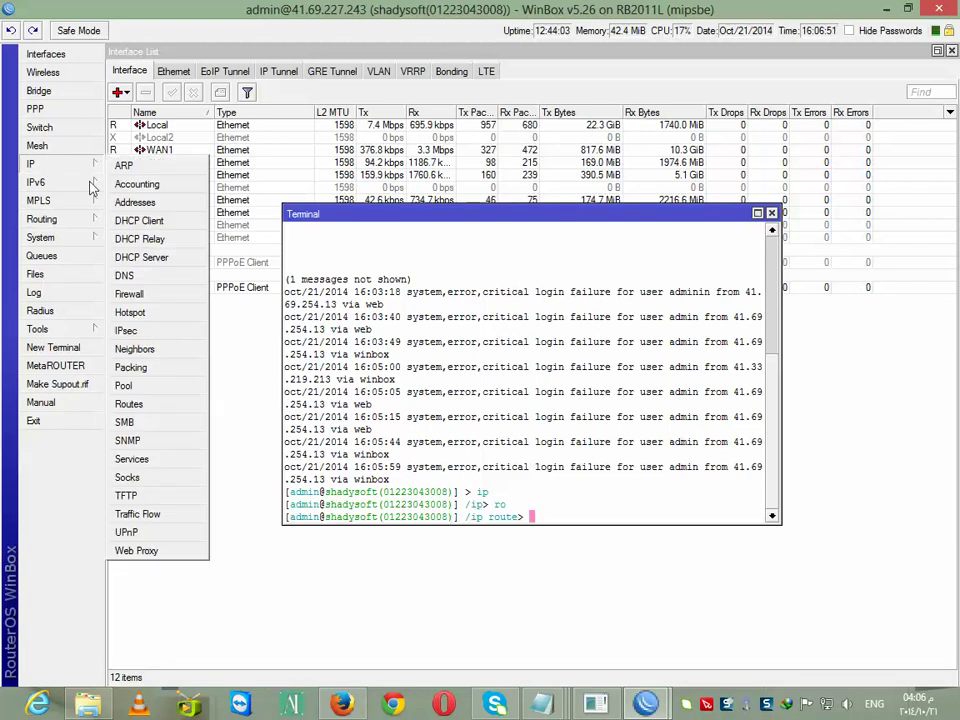
{"action": "left_click", "coordinate": [128, 404]}
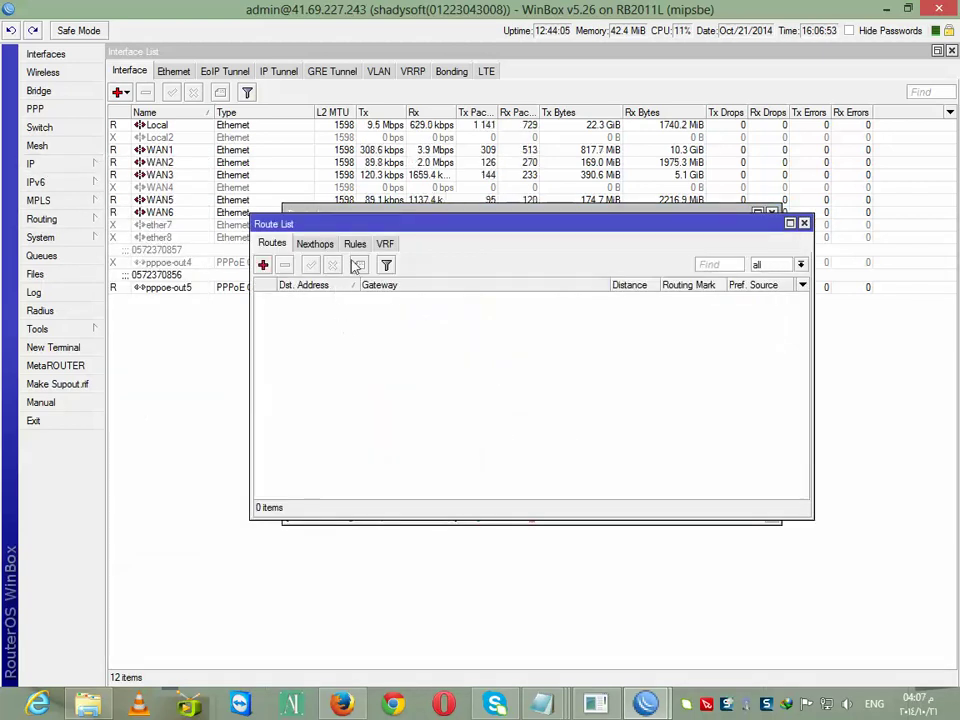
{"action": "left_click", "coordinate": [803, 223]}
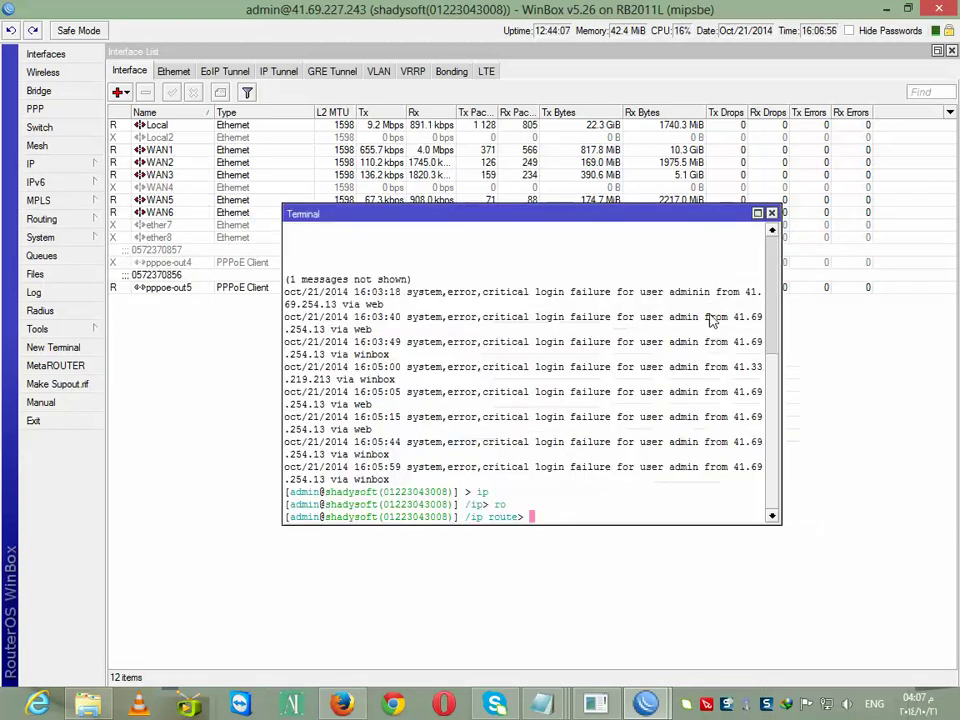
Export /ip route rule and copy the to_wan1 lookup rule lines
{"action": "type", "text": "ru"}
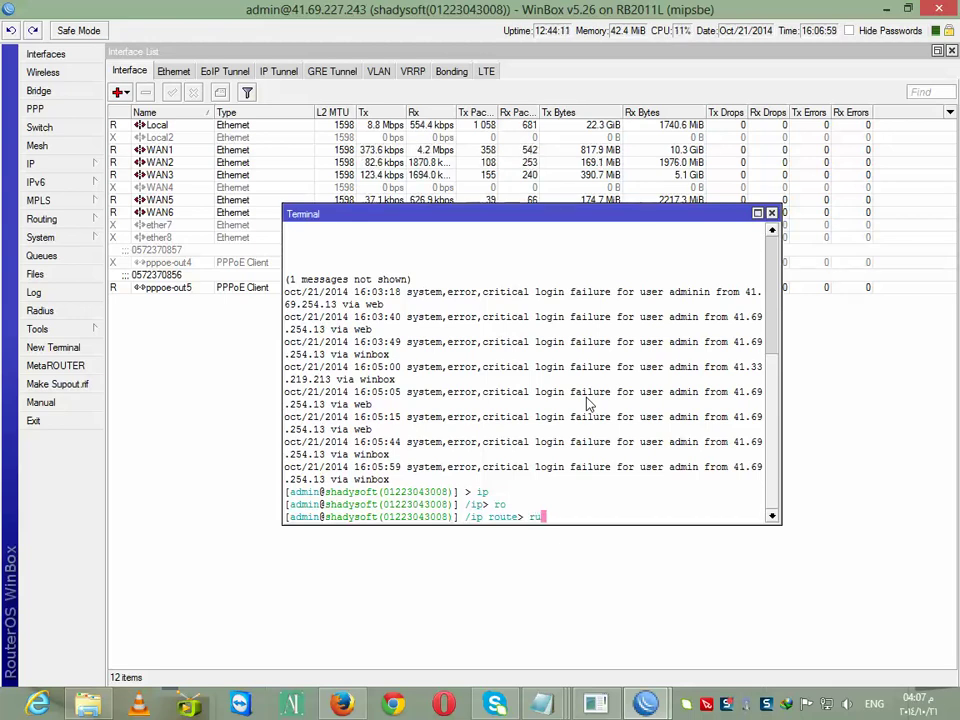
{"action": "key", "text": "Return"}
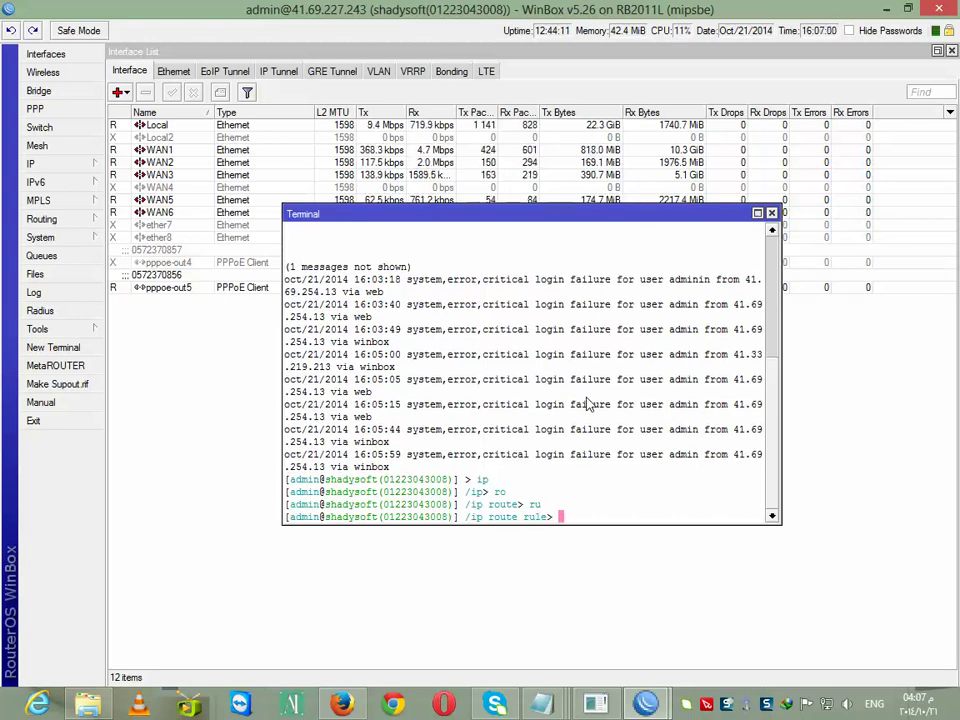
{"action": "type", "text": "export"}
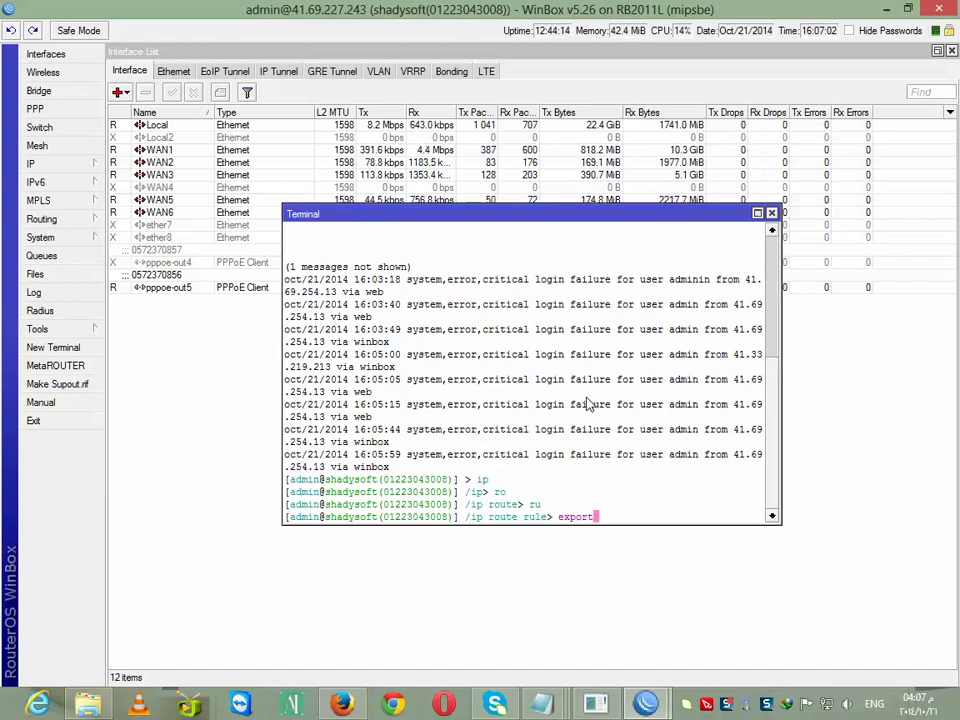
{"action": "key", "text": "Return"}
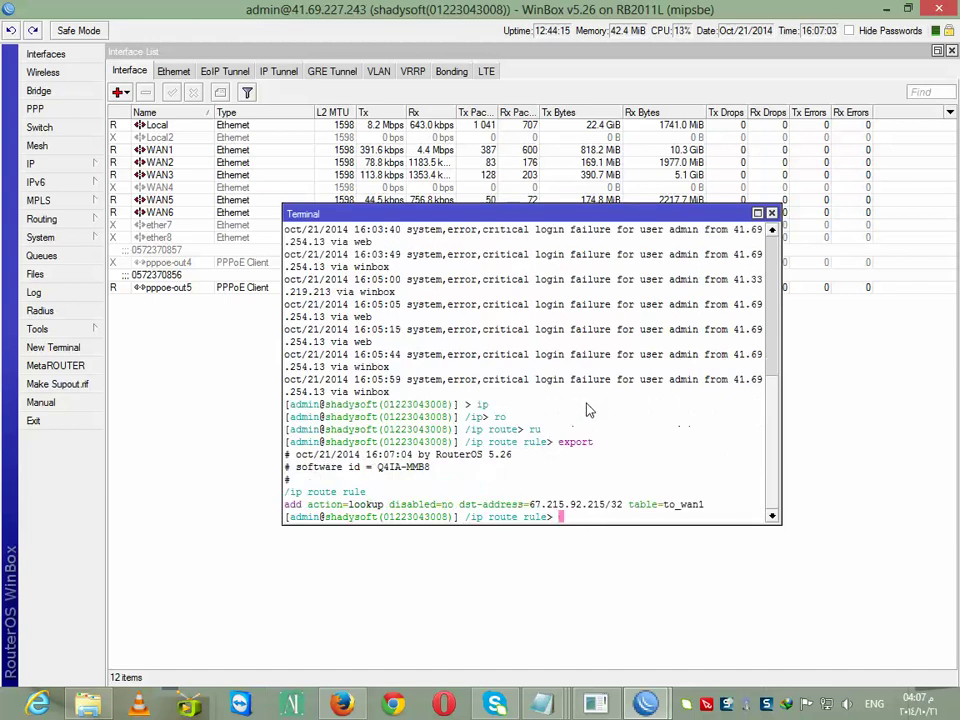
{"action": "left_click_drag", "start_coordinate": [706, 510], "coordinate": [279, 494]}
{"action": "key", "text": "ctrl+c"}
{"action": "right_click", "coordinate": [300, 512]}
{"action": "left_click", "coordinate": [325, 562]}
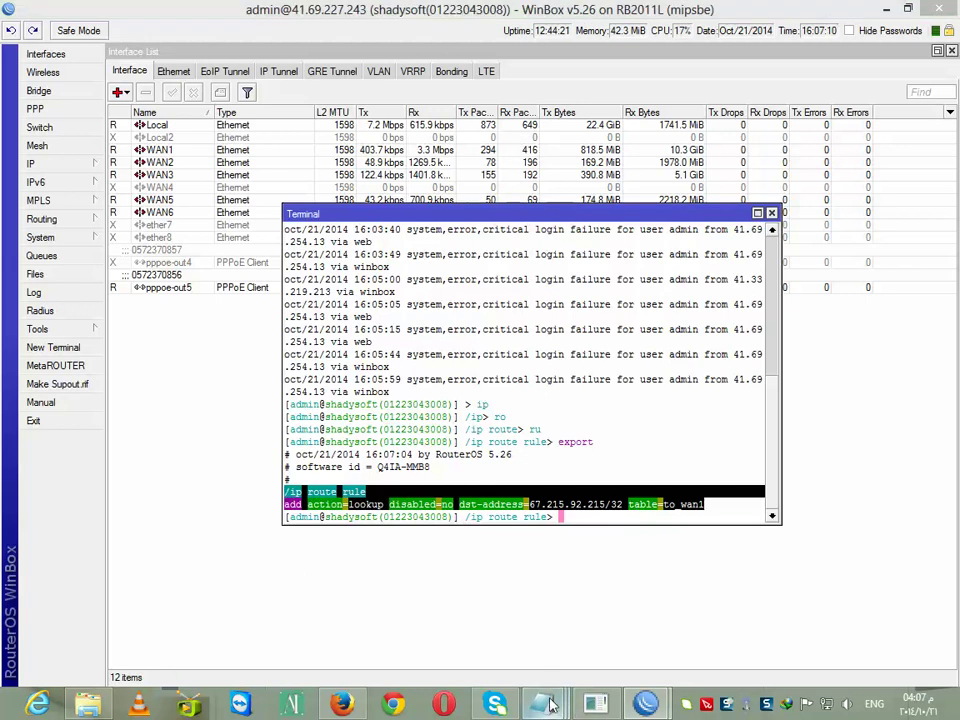
Paste the /ip route rule lookup rule for table to_wan1 below the separator line
{"action": "left_click", "coordinate": [545, 704]}
{"action": "left_click", "coordinate": [336, 612]}
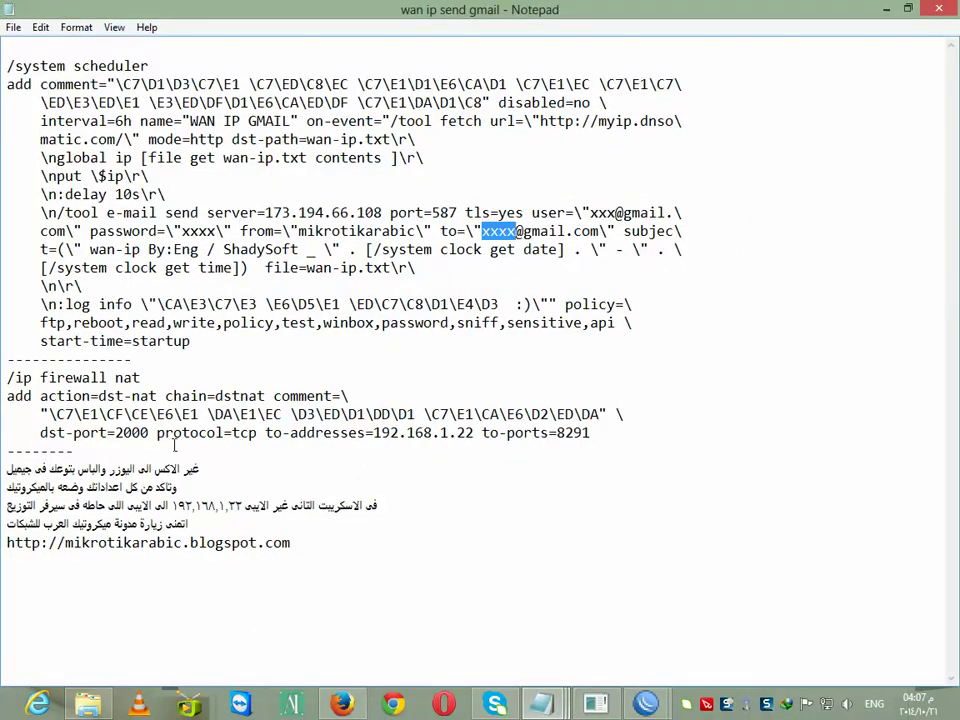
{"action": "left_click", "coordinate": [85, 452]}
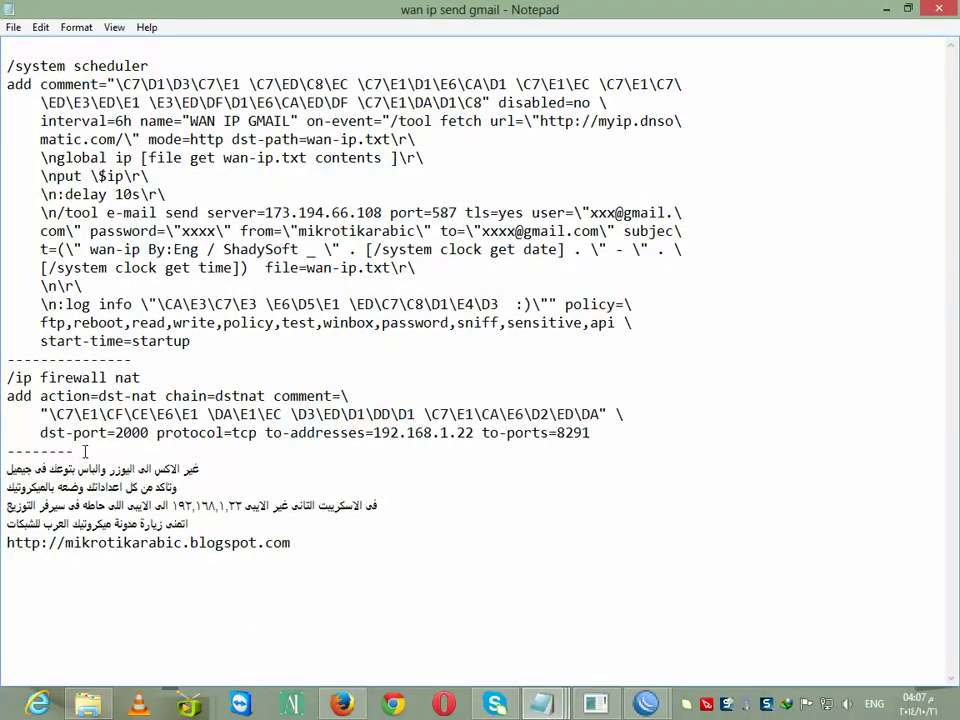
{"action": "key", "text": "Return"}
{"action": "key", "text": "ctrl+v"}
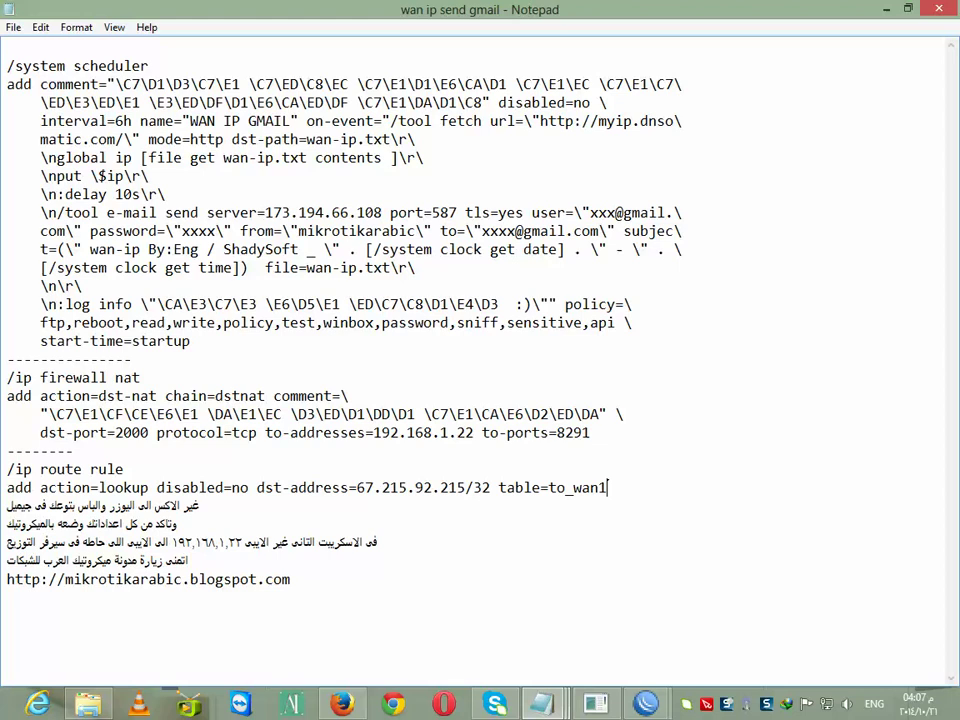
{"action": "key", "text": "Return"}
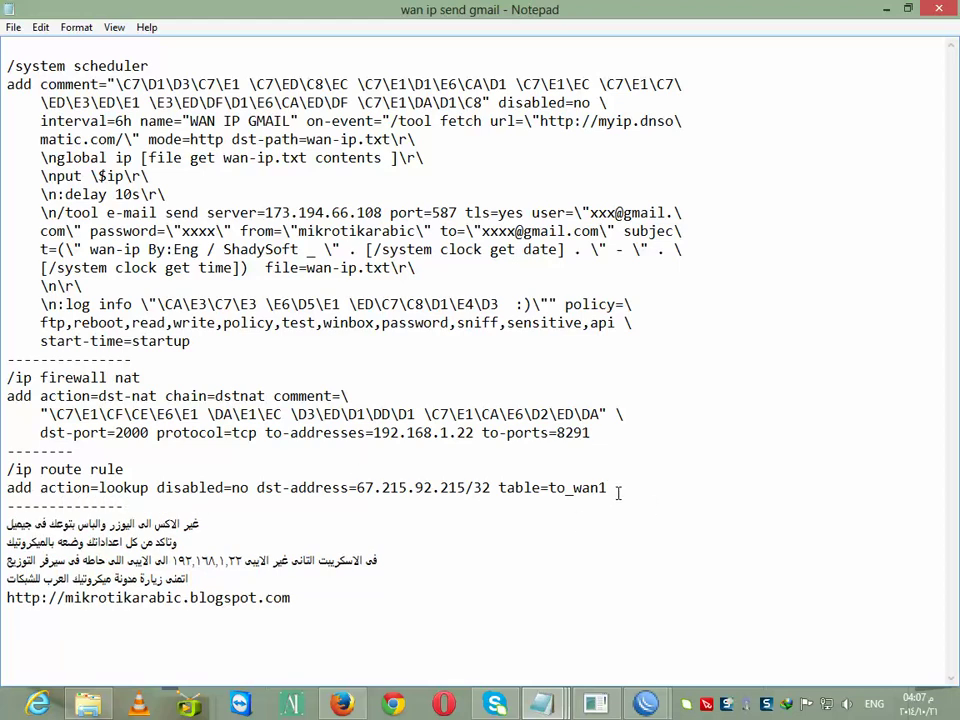
{"action": "left_click_drag", "start_coordinate": [609, 486], "coordinate": [549, 489]}
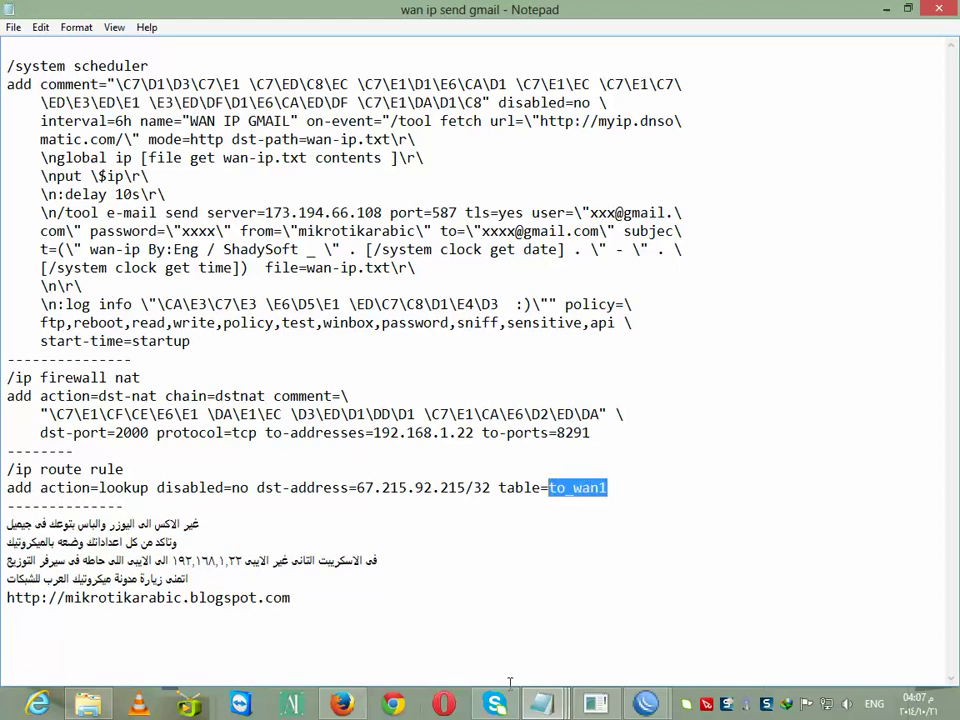
Confirm in IP > Routes > Rules that the 67.215.92.215 rule uses table to_wan1, then close all three windows
{"action": "mouse_move", "coordinate": [645, 704]}
{"action": "left_click", "coordinate": [597, 632]}
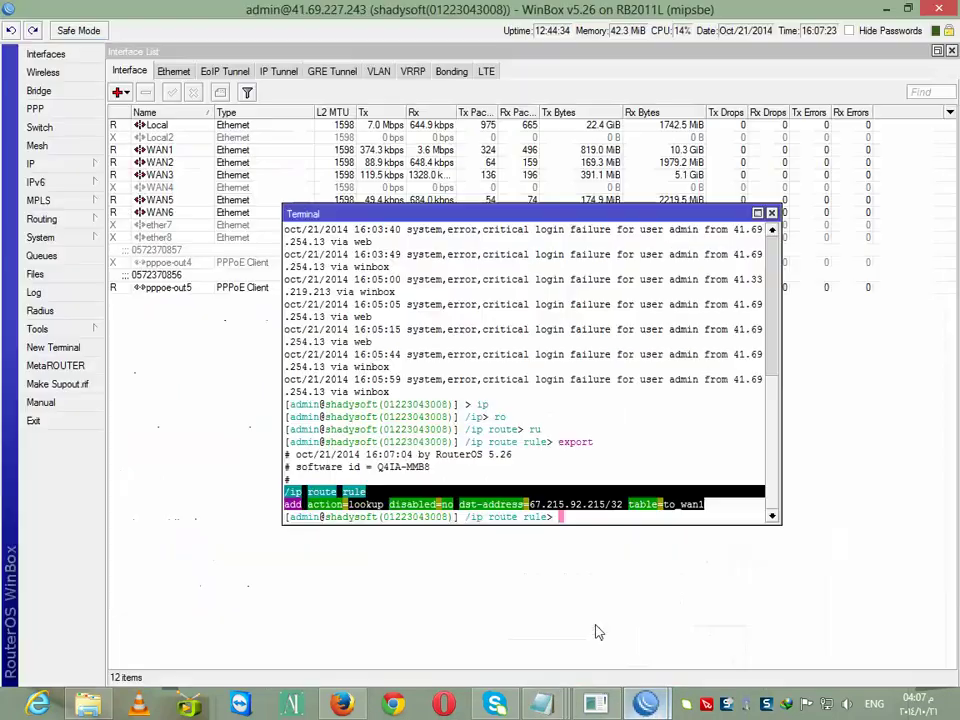
{"action": "left_click", "coordinate": [35, 163]}
{"action": "left_click", "coordinate": [131, 405]}
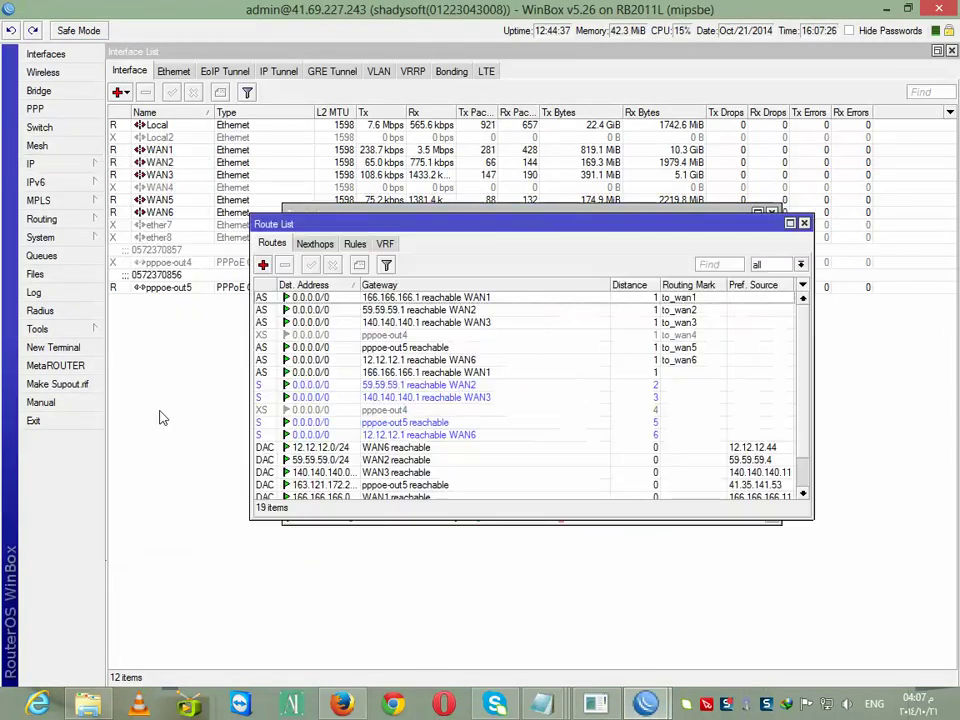
{"action": "left_click", "coordinate": [356, 244]}
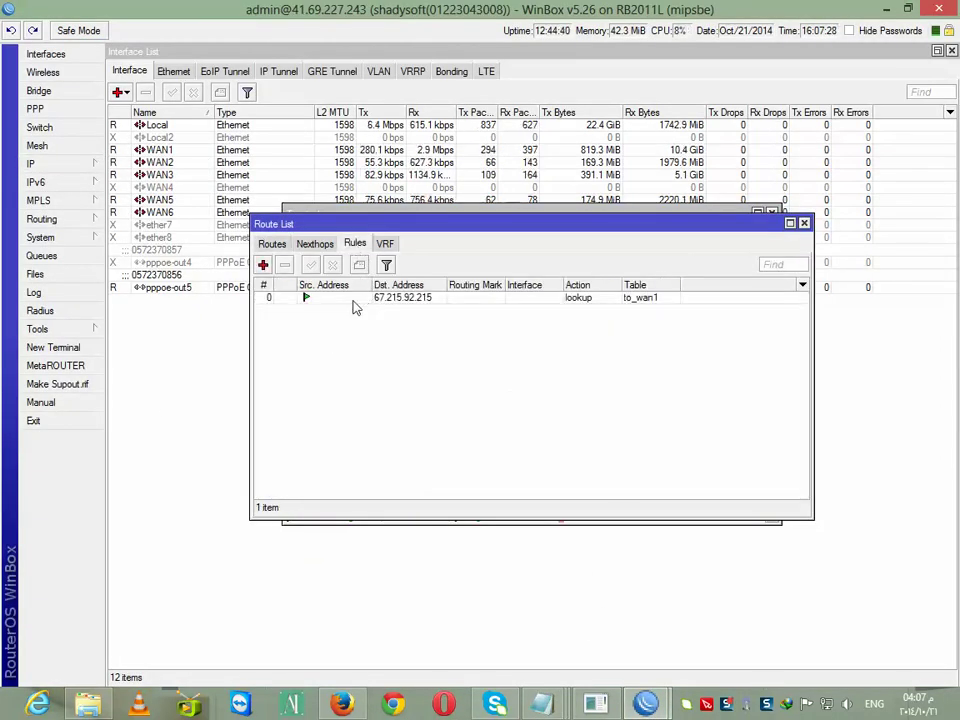
{"action": "double_click", "coordinate": [355, 298]}
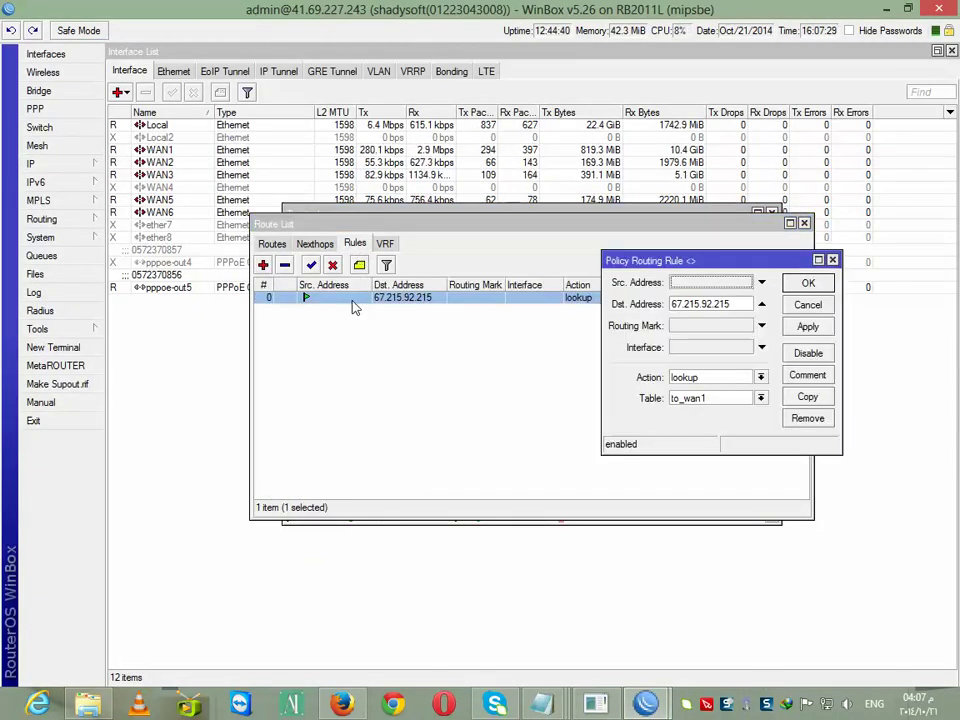
{"action": "left_click", "coordinate": [760, 398]}
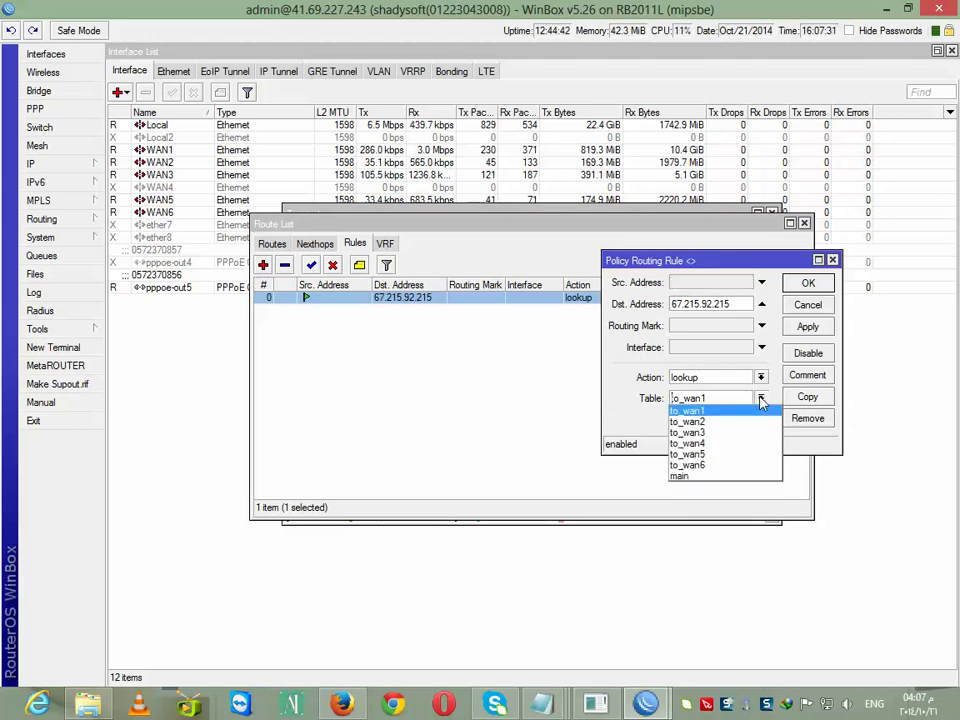
{"action": "left_click", "coordinate": [706, 411]}
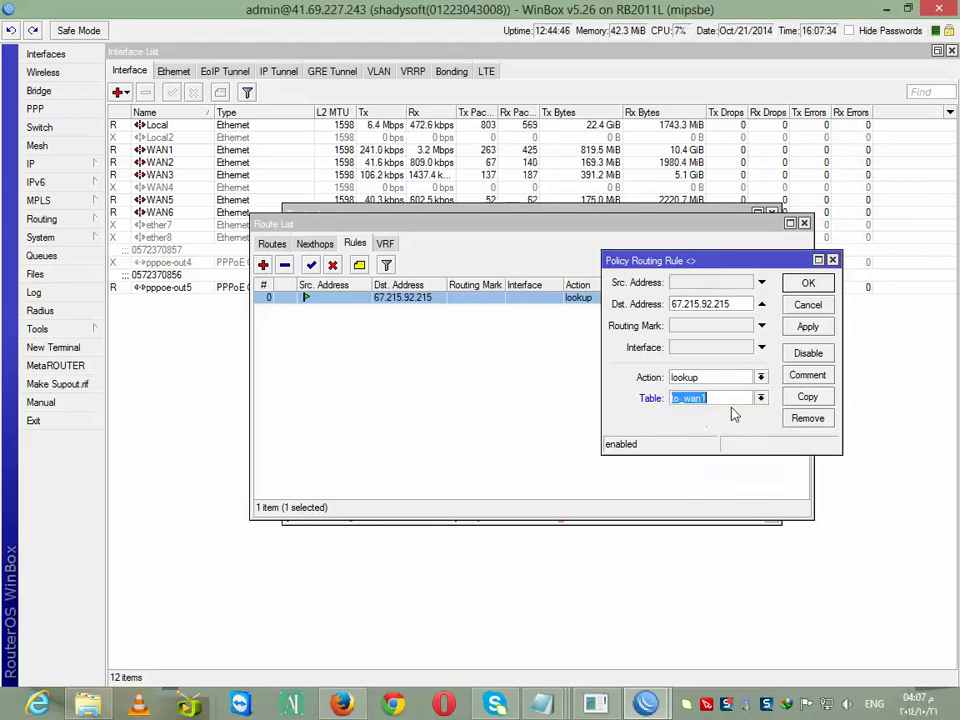
{"action": "left_click", "coordinate": [833, 261]}
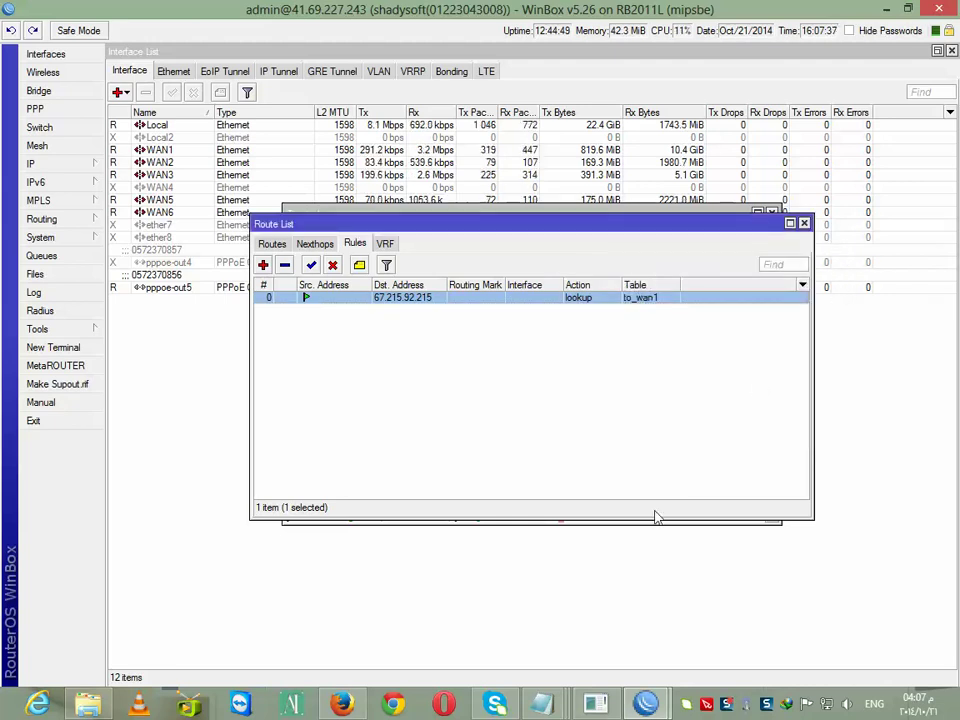
{"action": "left_click", "coordinate": [803, 223]}
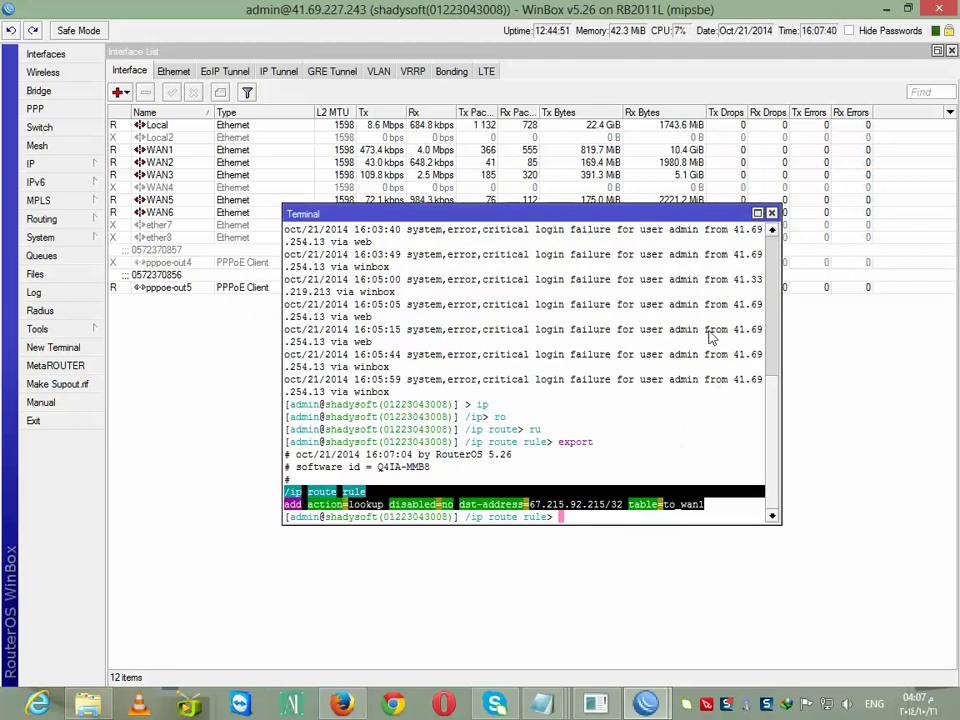
{"action": "left_click", "coordinate": [771, 214]}
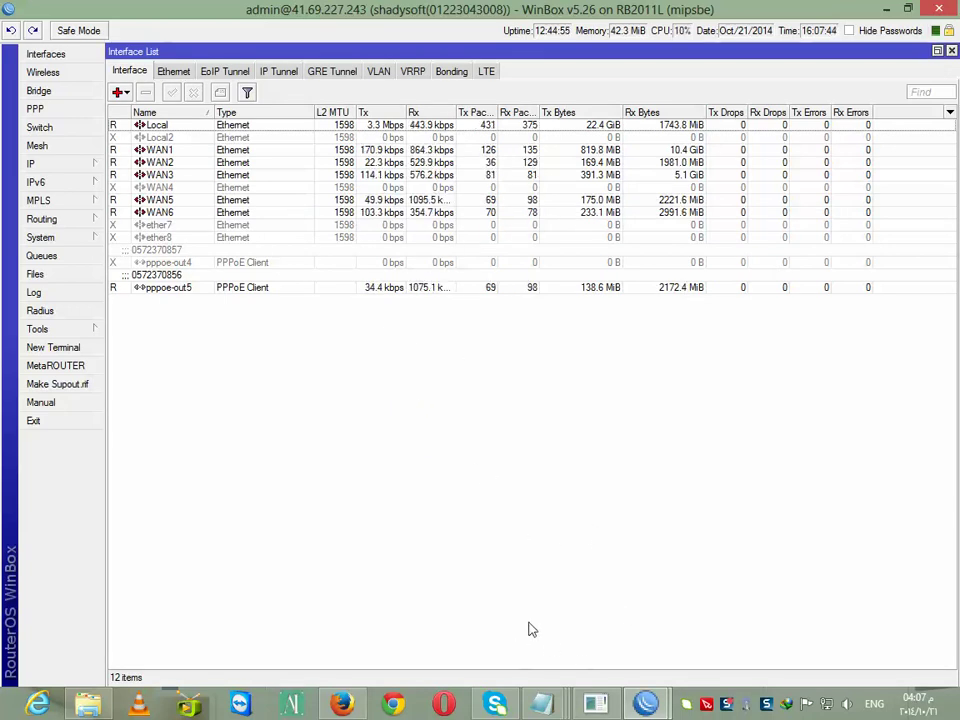
Return to the wan ip send gmail script, deselect to_wan1, then start Chrome on a new tab
{"action": "mouse_move", "coordinate": [540, 704]}
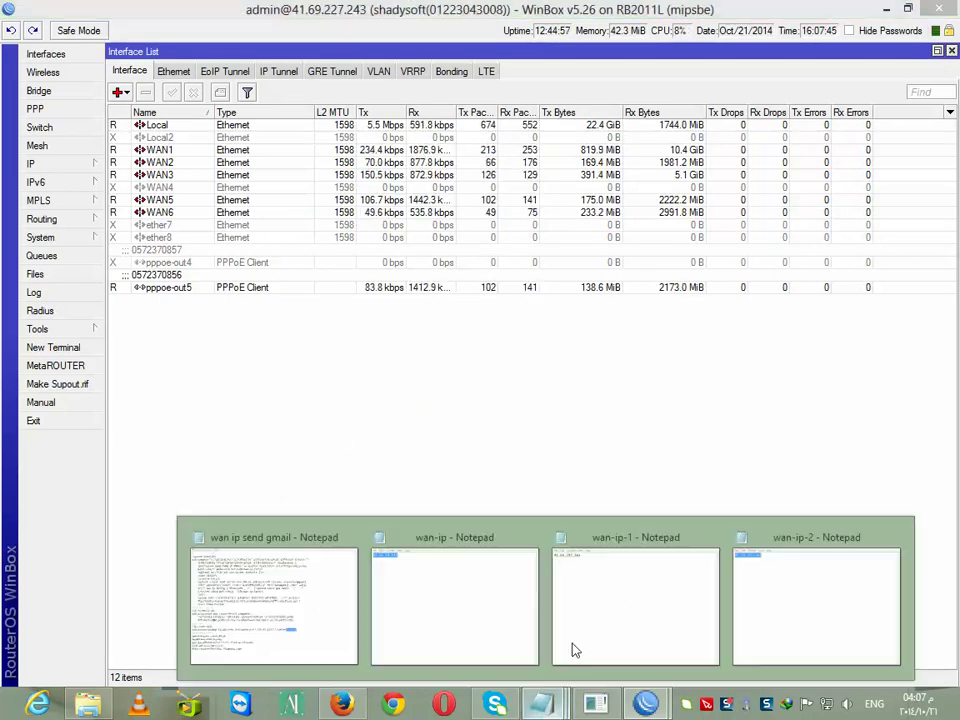
{"action": "left_click", "coordinate": [328, 606]}
{"action": "left_click", "coordinate": [473, 512]}
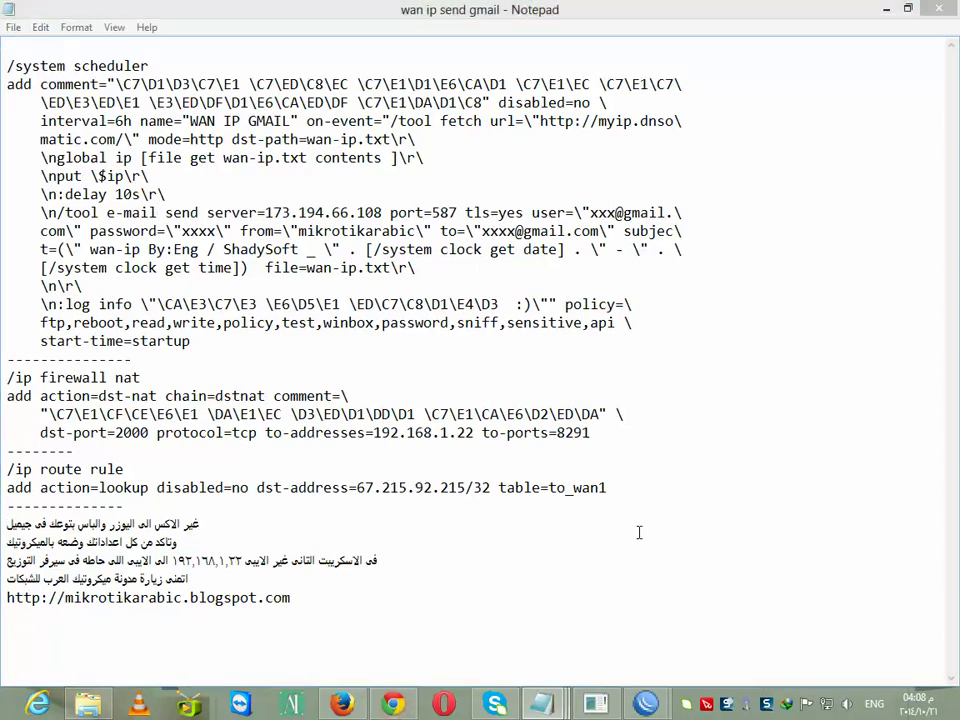
{"action": "left_click", "coordinate": [393, 704]}
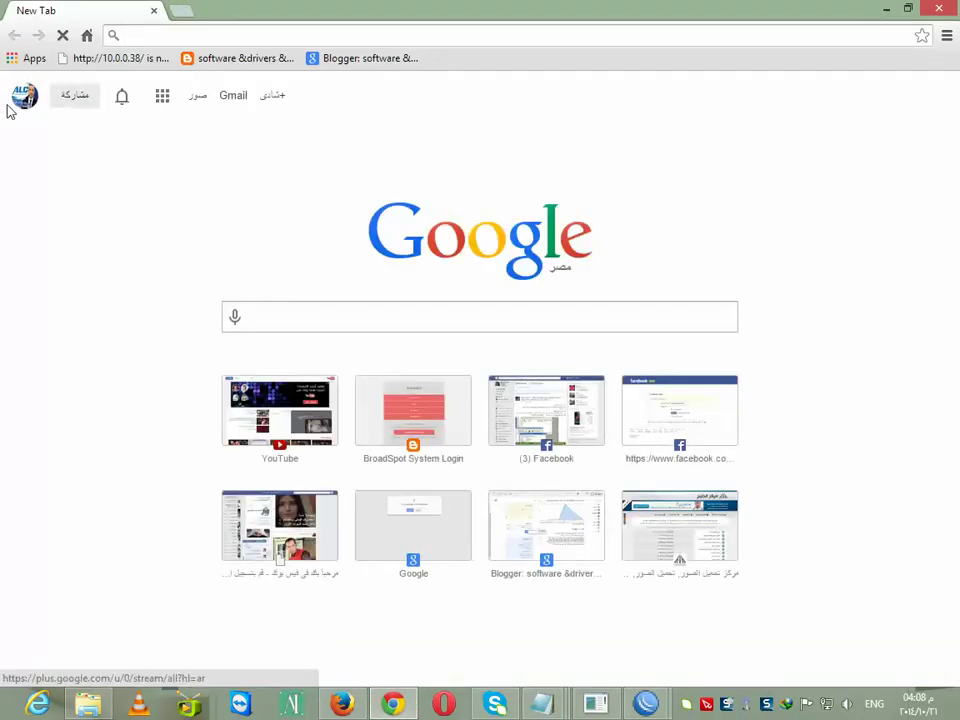
Go to Google Account Security and confirm less secure app access remains enabled
{"action": "left_click", "coordinate": [22, 99]}
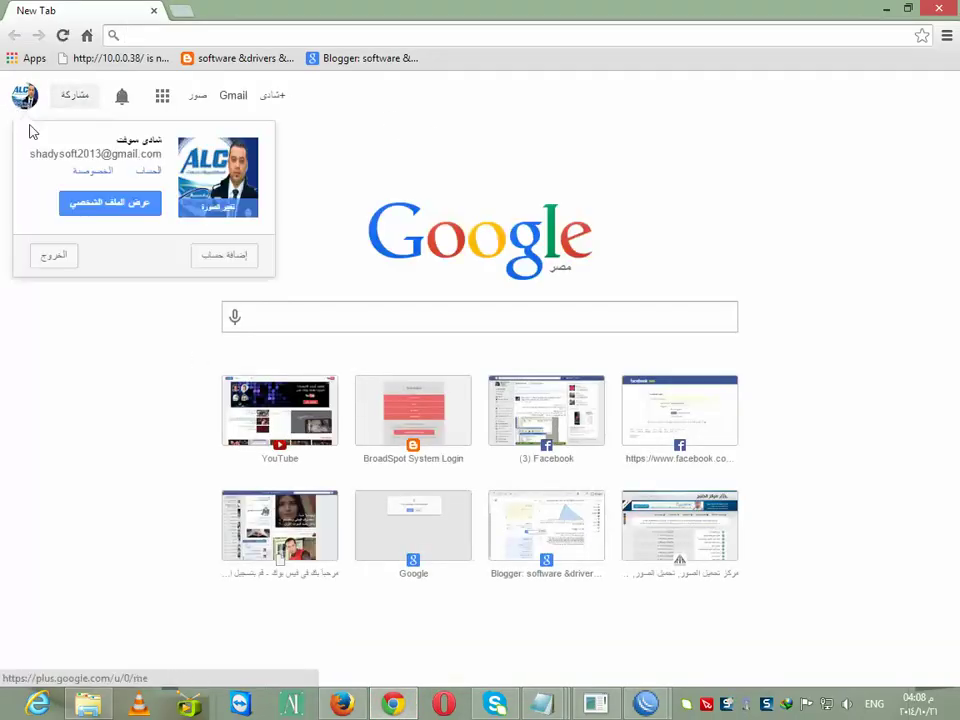
{"action": "left_click", "coordinate": [145, 172]}
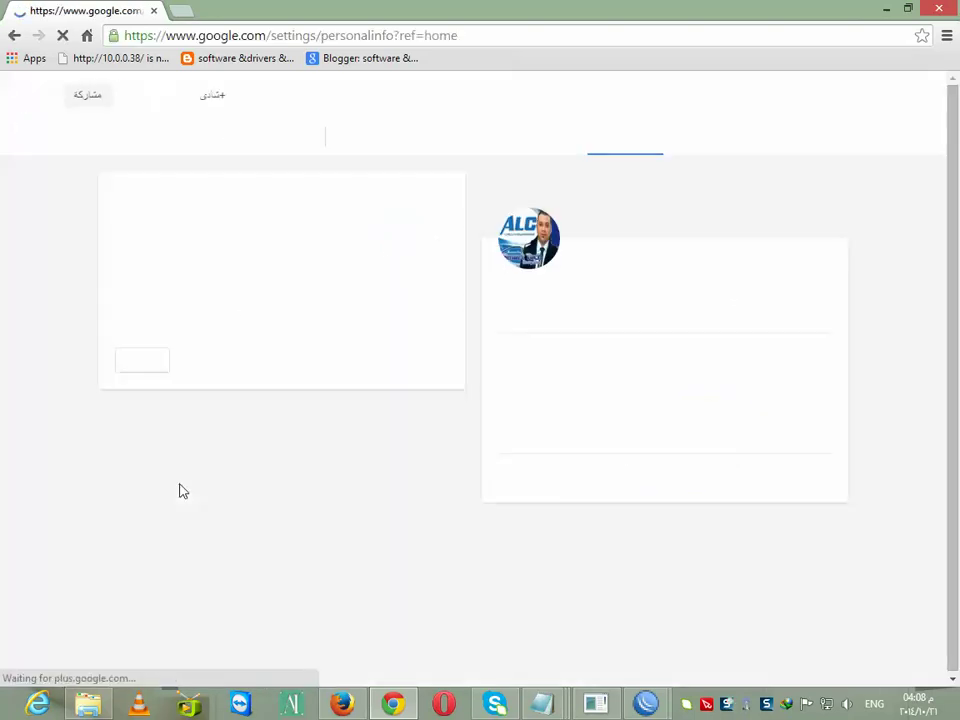
{"action": "left_click", "coordinate": [552, 139]}
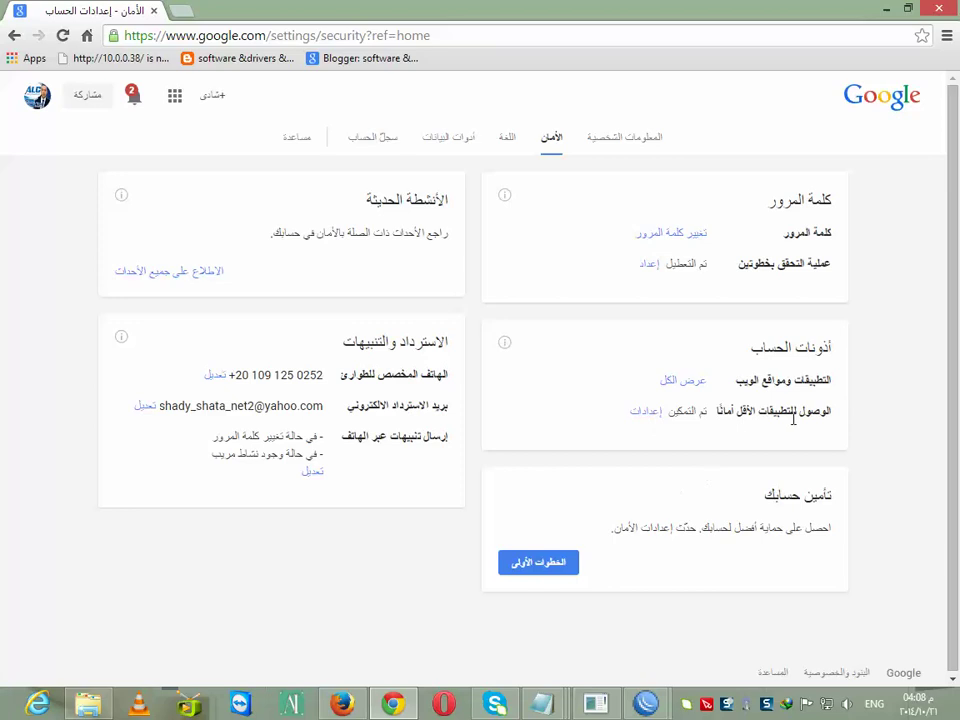
{"action": "left_click", "coordinate": [646, 412]}
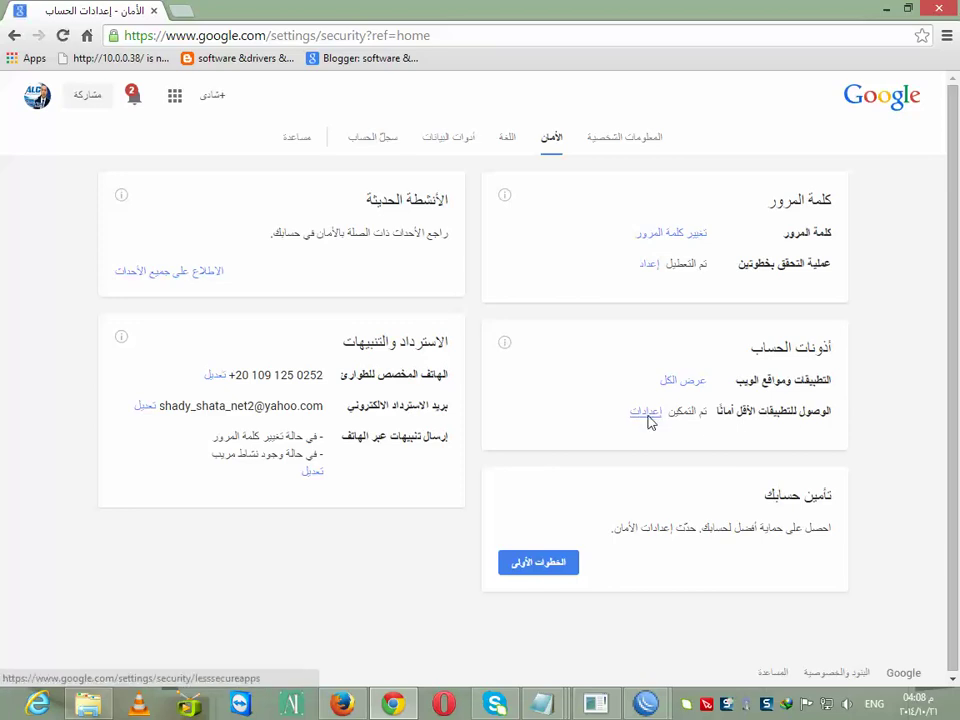
{"action": "left_click", "coordinate": [264, 406]}
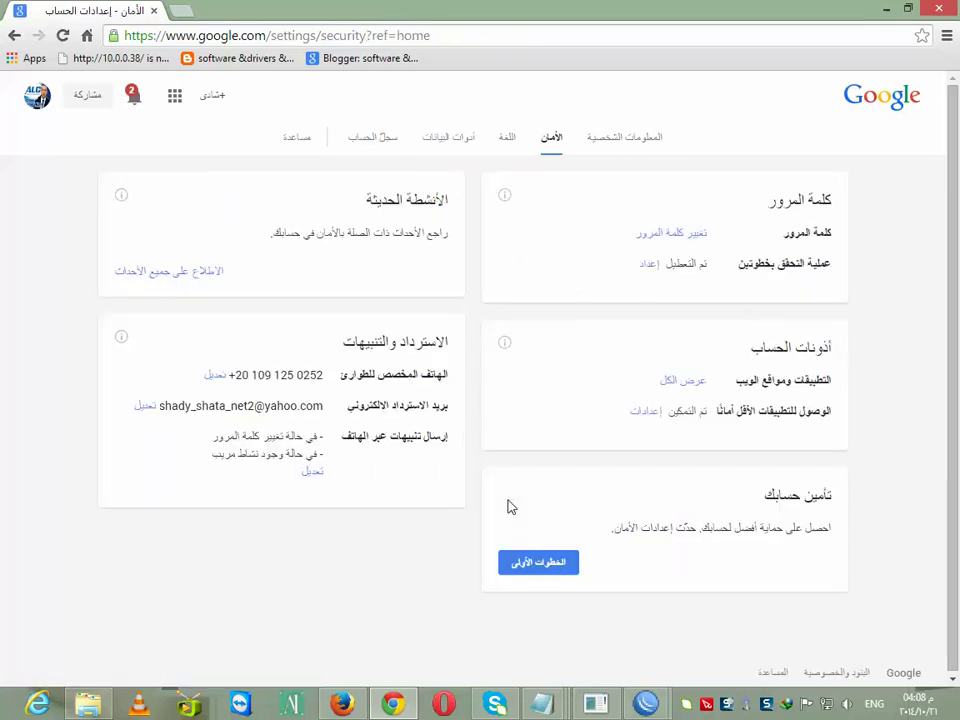